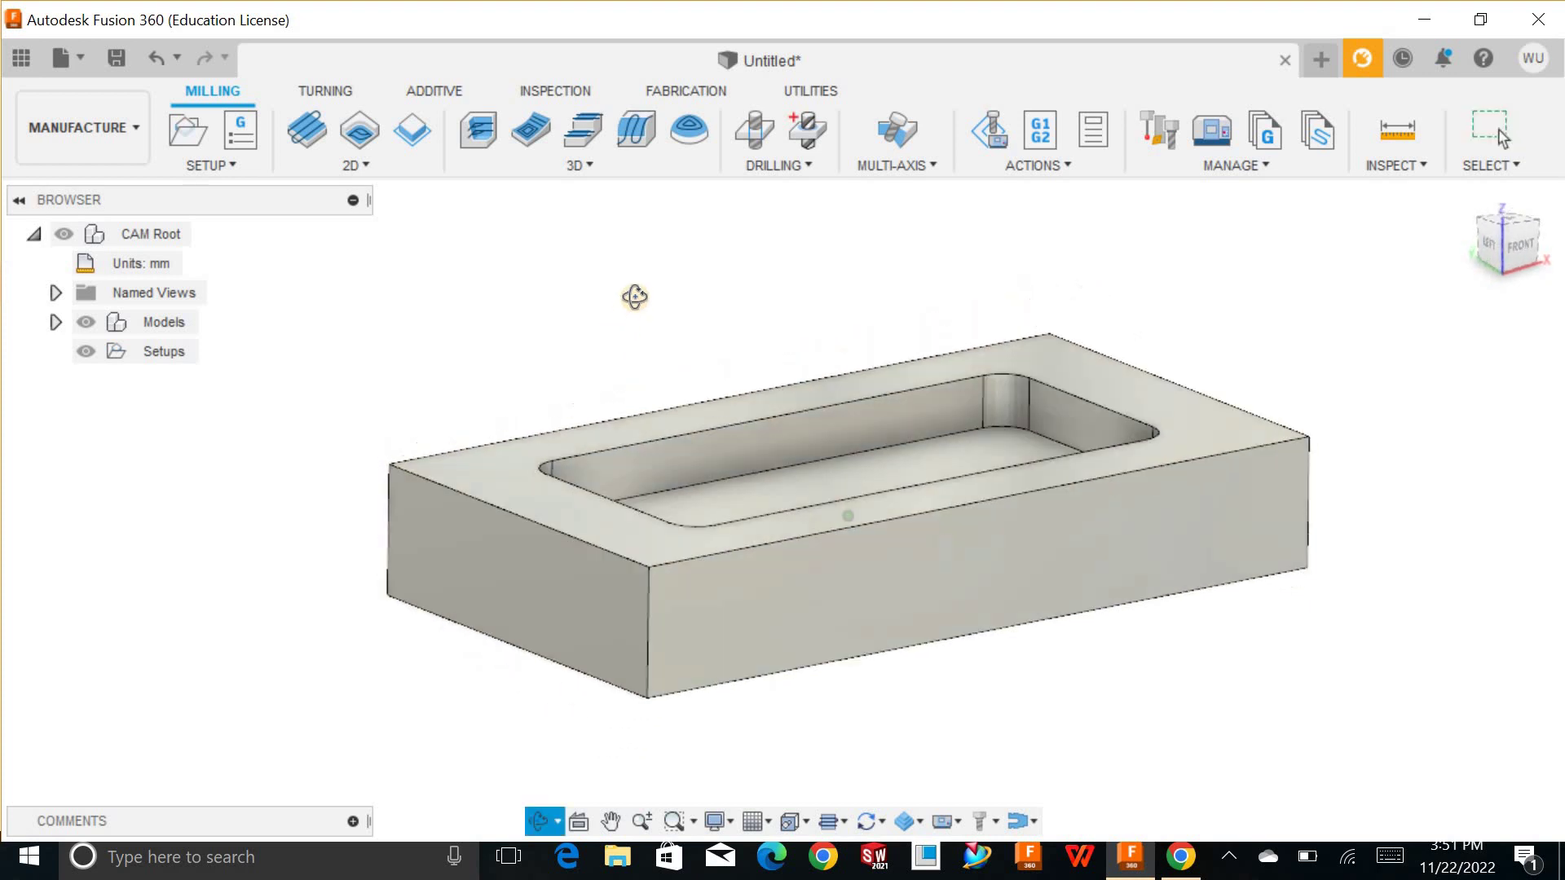
Choose the Manufacture workspace for the pocketed block.
{"action": "left_click", "coordinate": [91, 109]}
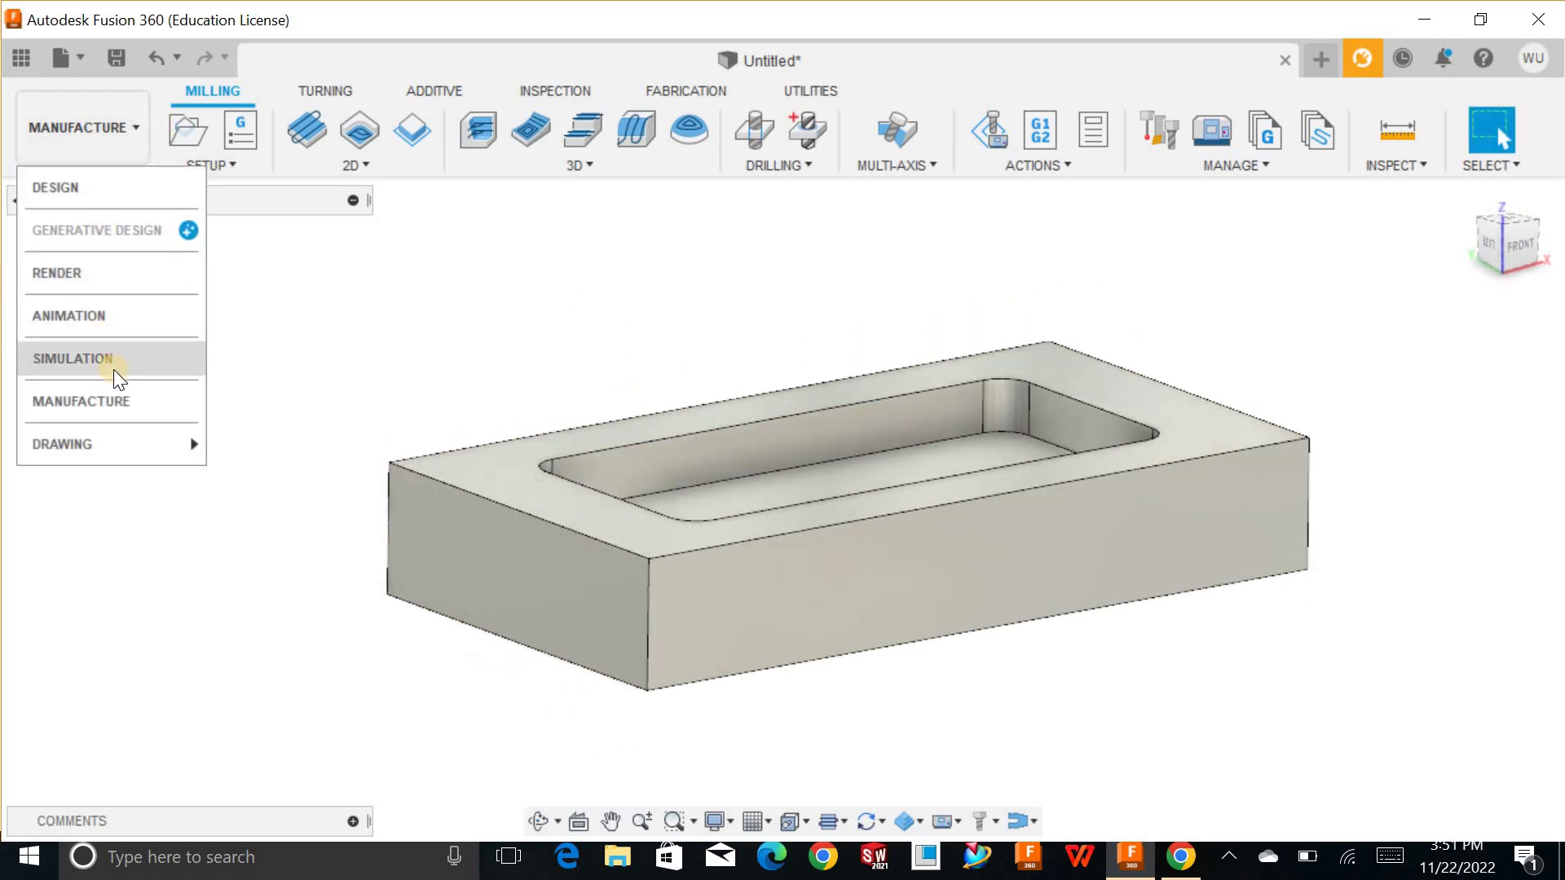
{"action": "left_click", "coordinate": [109, 400]}
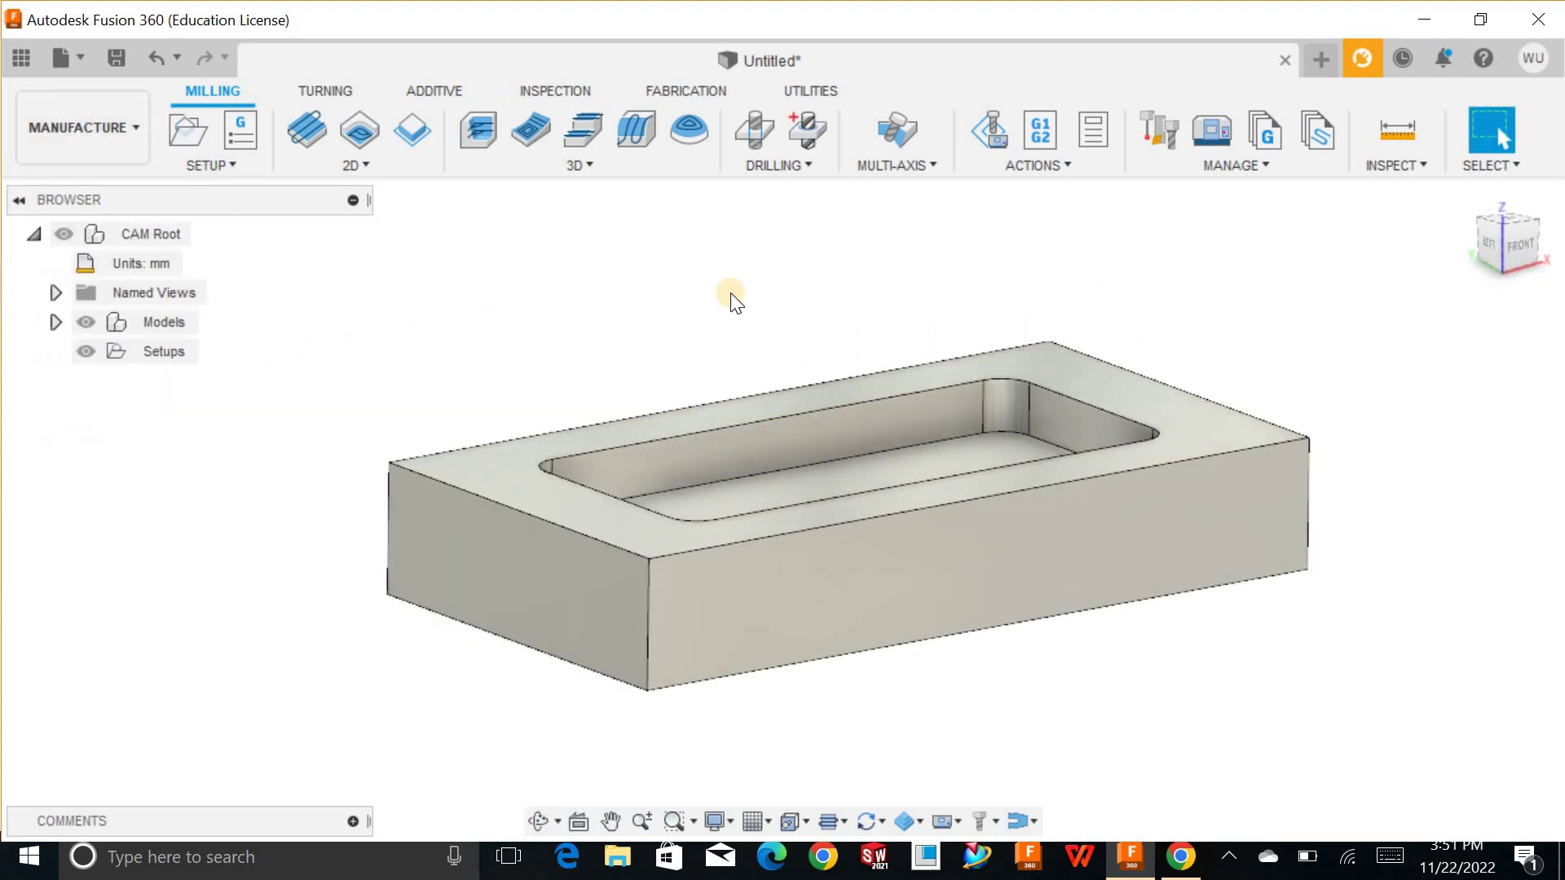
{"action": "middle_click_drag", "start_coordinate": [731, 299], "coordinate": [784, 303], "text": "shift"}
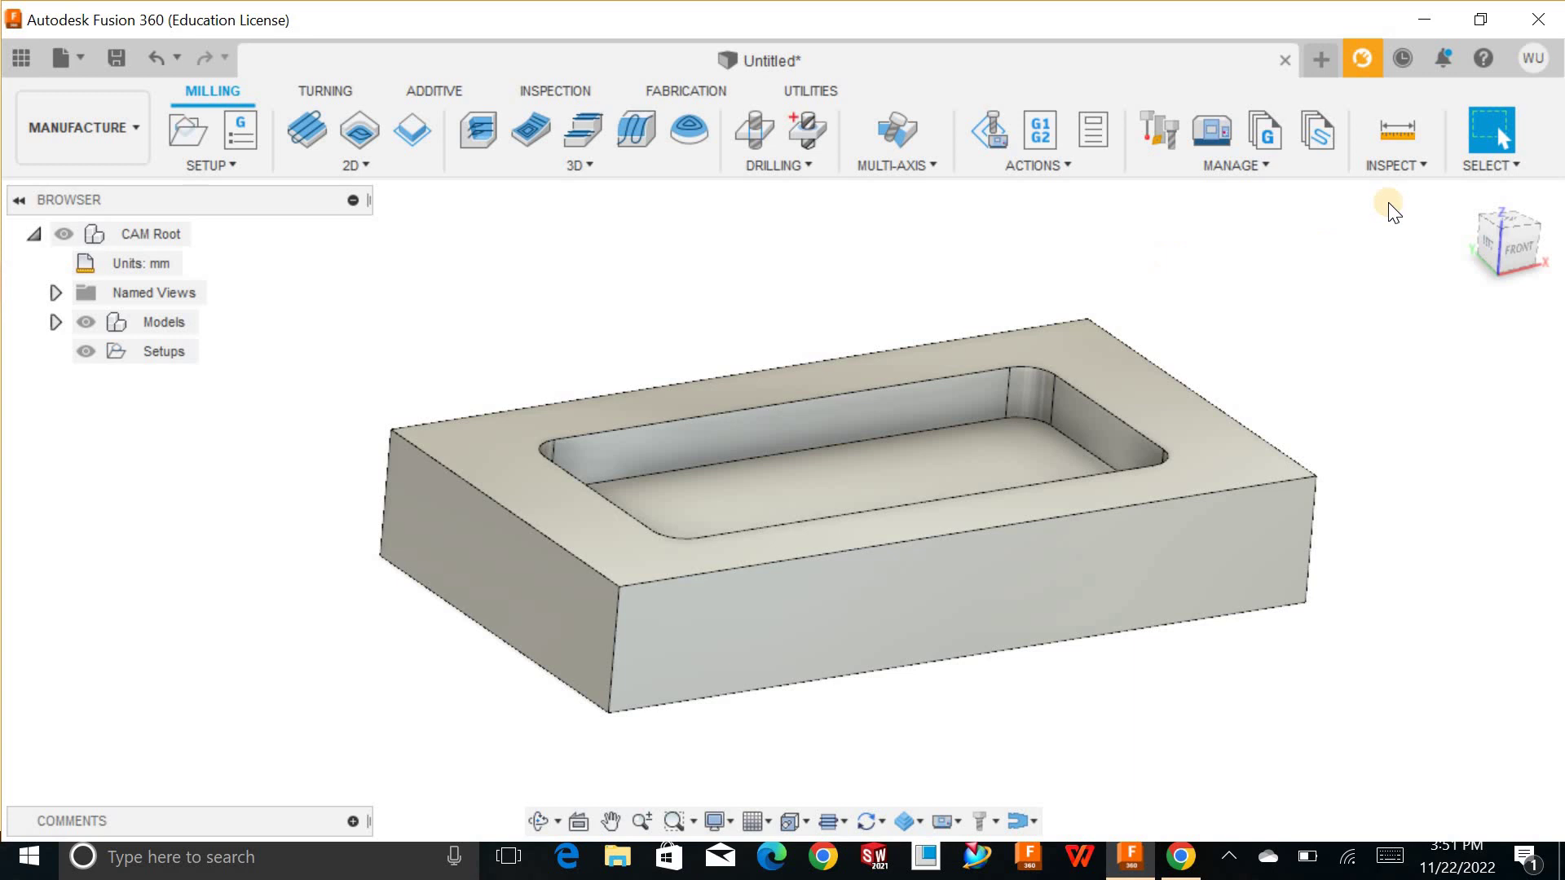
Measure the radius of the pocket's rounded inner corner face.
{"action": "left_click", "coordinate": [1407, 168]}
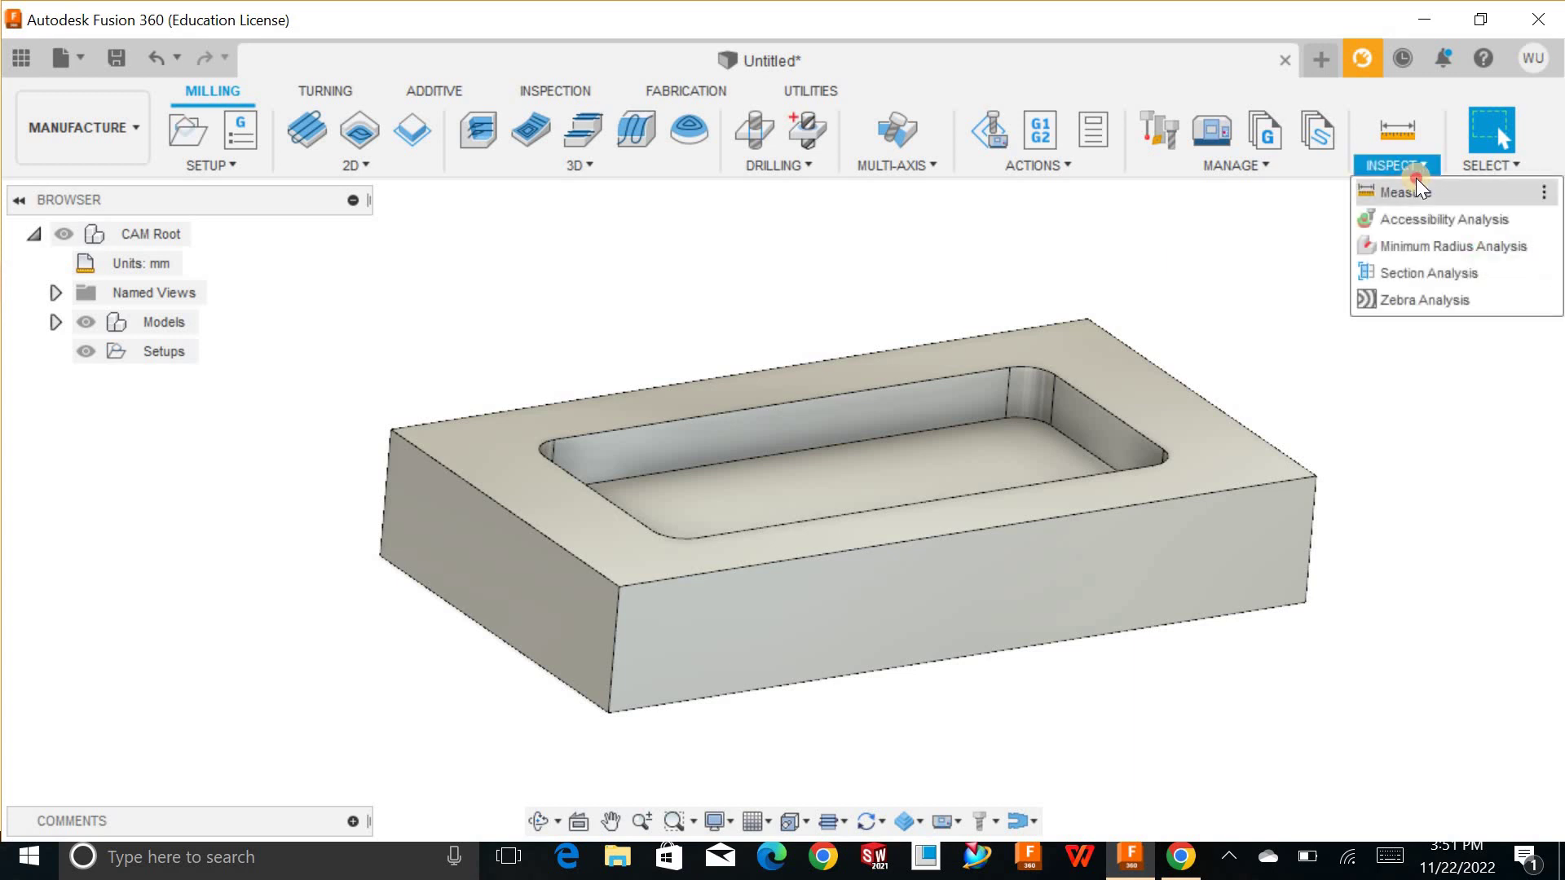
{"action": "left_click", "coordinate": [1405, 198]}
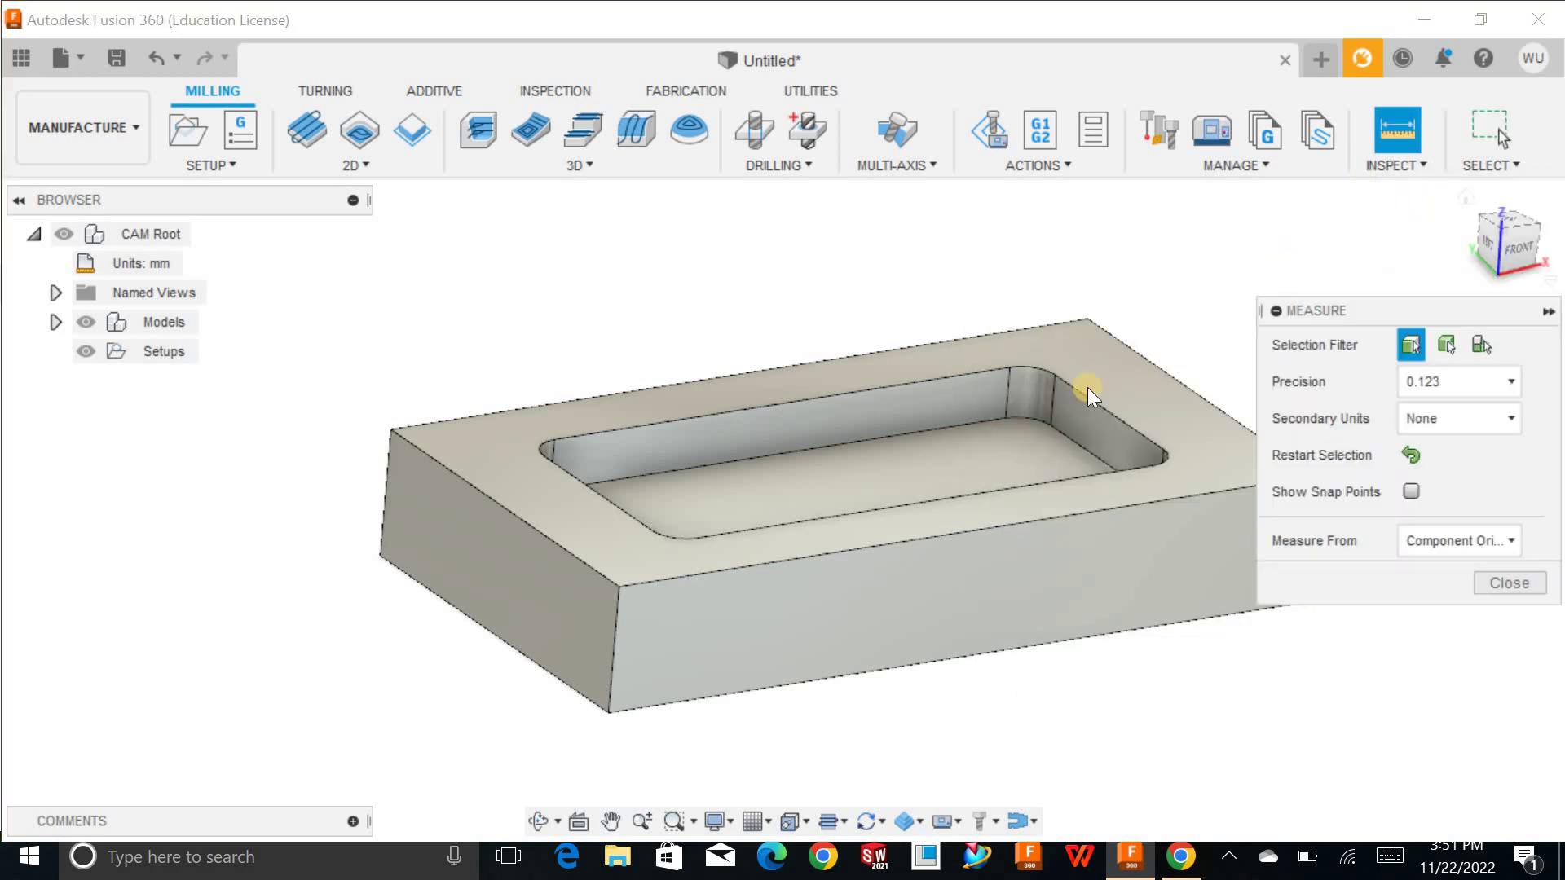
{"action": "left_click", "coordinate": [1025, 399]}
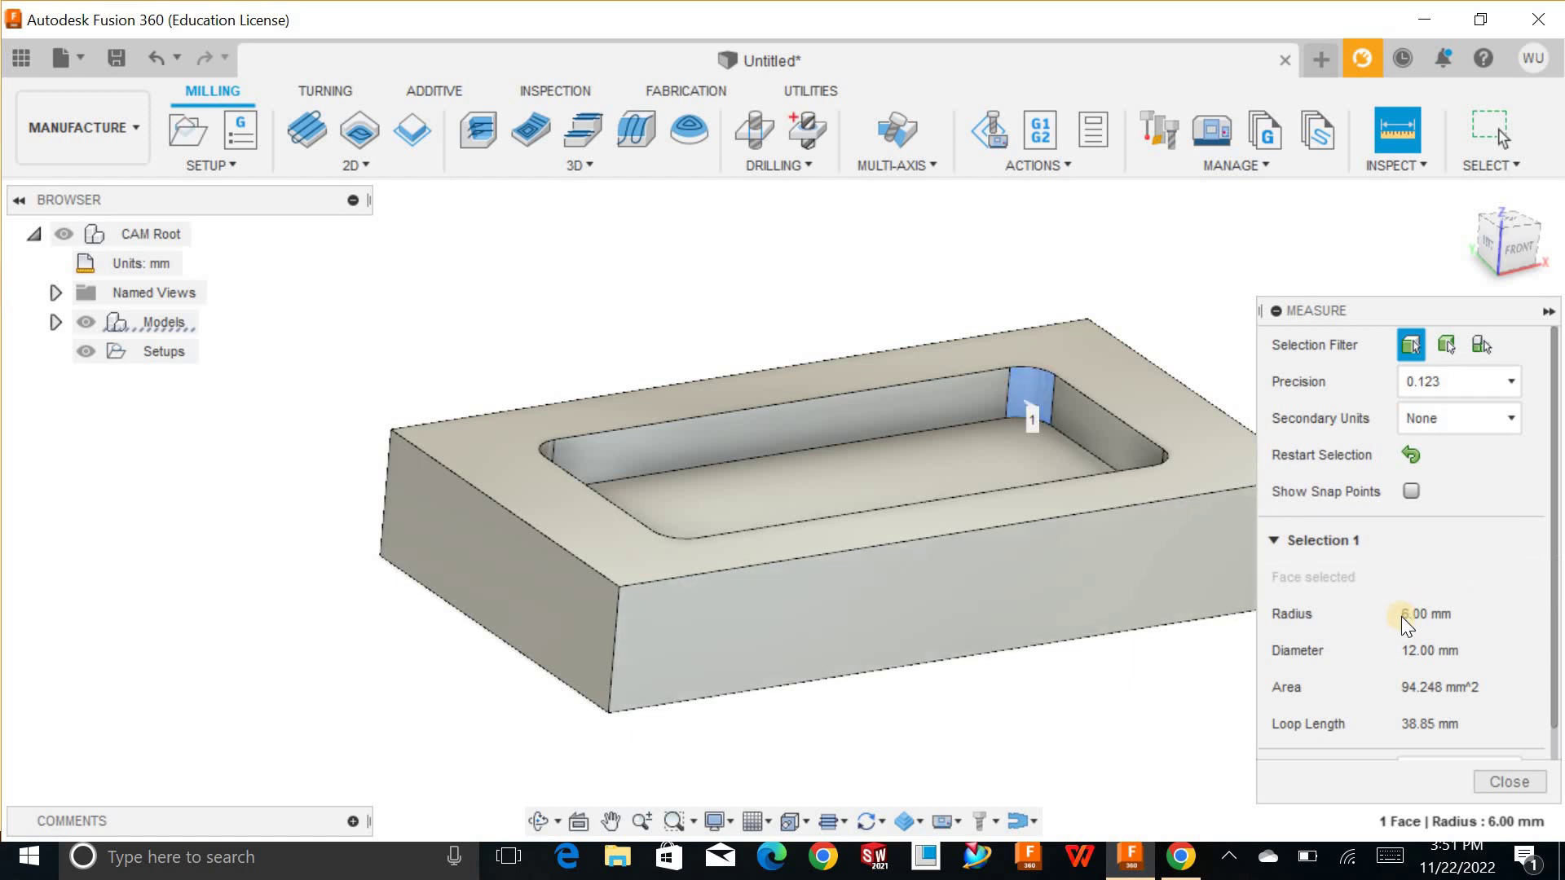
{"action": "left_click", "coordinate": [1433, 623]}
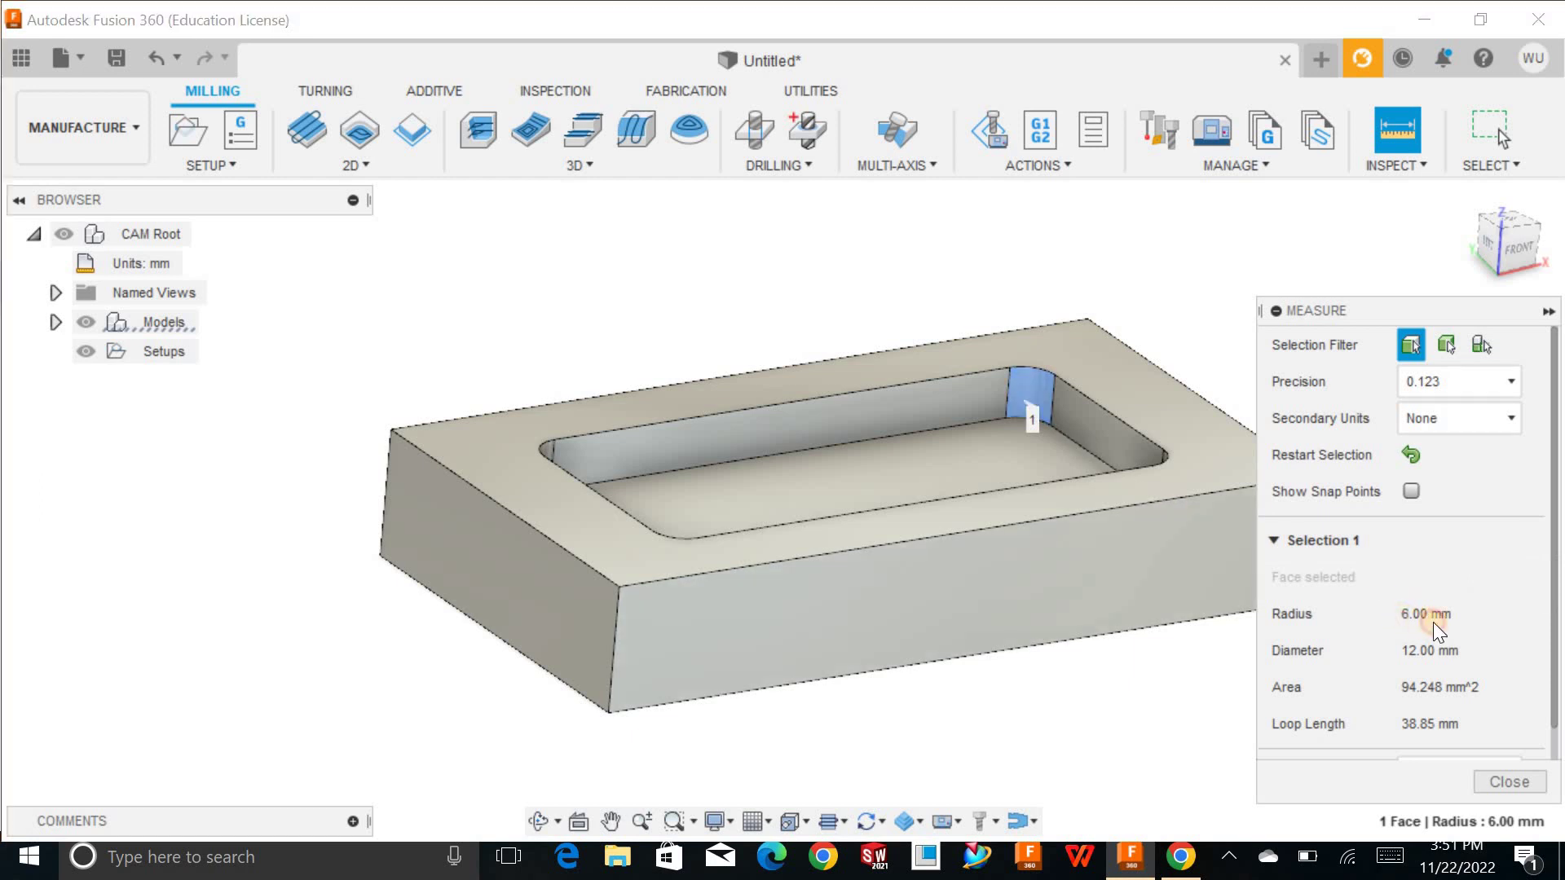
{"action": "left_click", "coordinate": [1510, 778]}
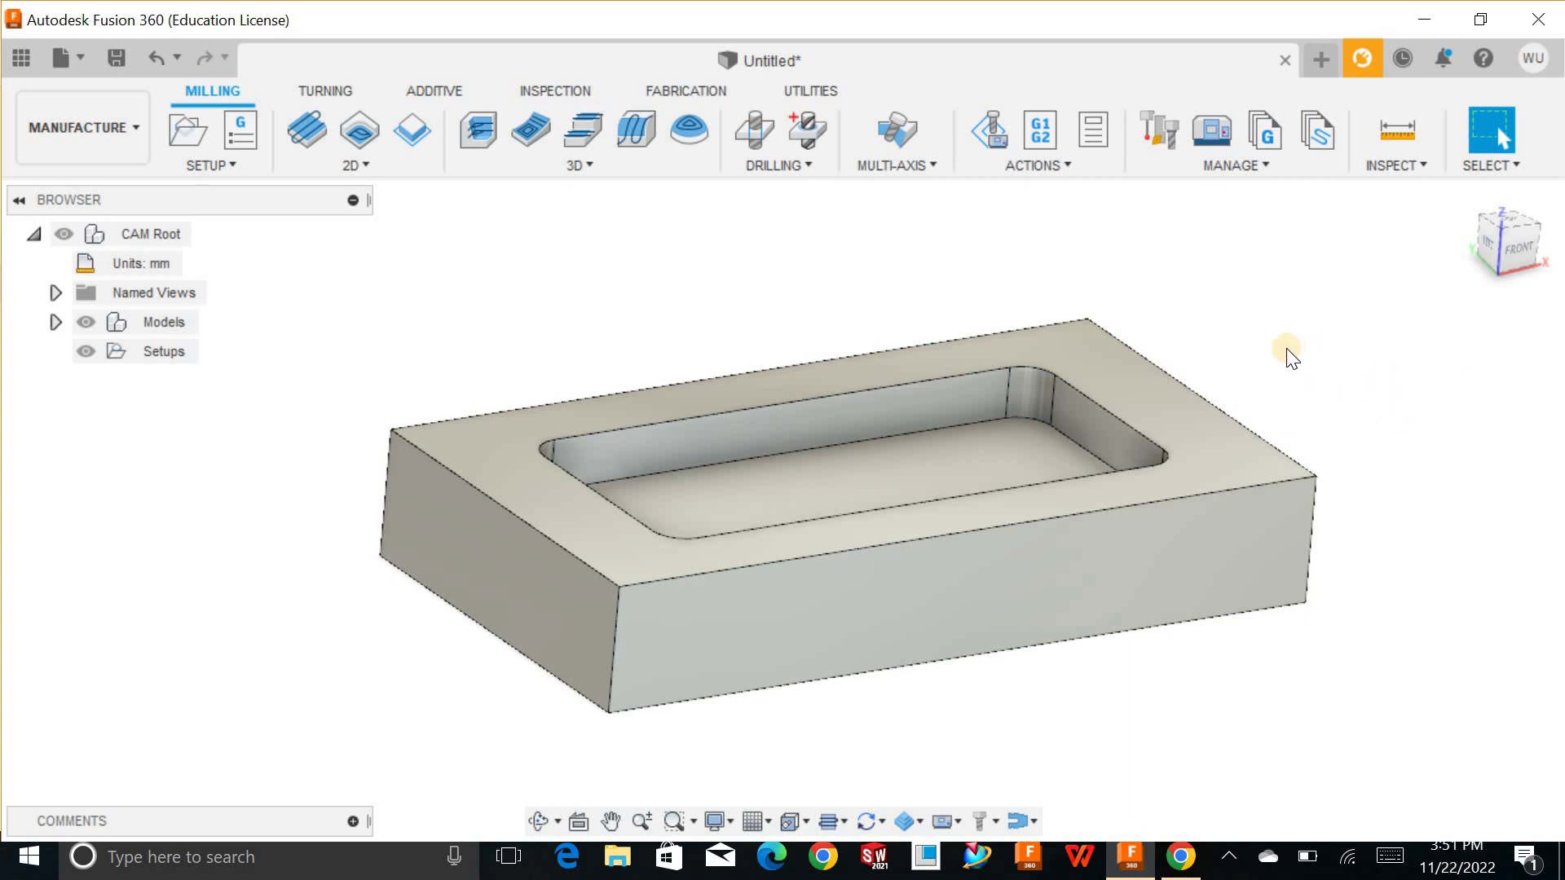
Check which unit type is active for the document, leaving the setting as it is.
{"action": "mouse_move", "coordinate": [1250, 325]}
{"action": "middle_mouse_down", "text": "shift"}
{"action": "mouse_move", "coordinate": [1254, 307]}
{"action": "mouse_move", "coordinate": [1250, 327]}
{"action": "middle_mouse_up", "text": "shift"}
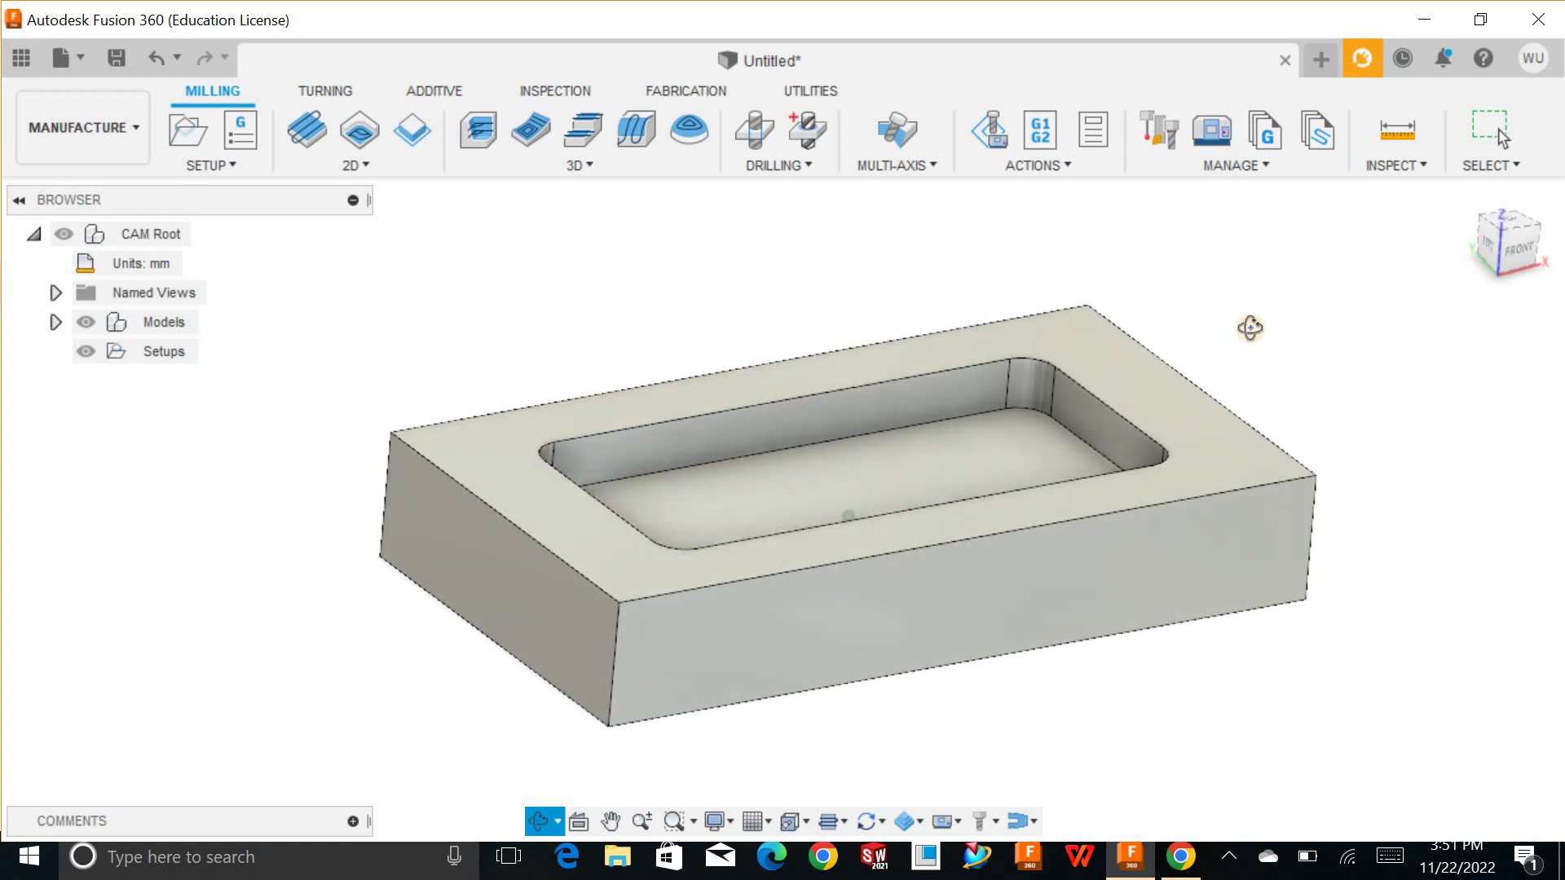
{"action": "key", "text": "Escape"}
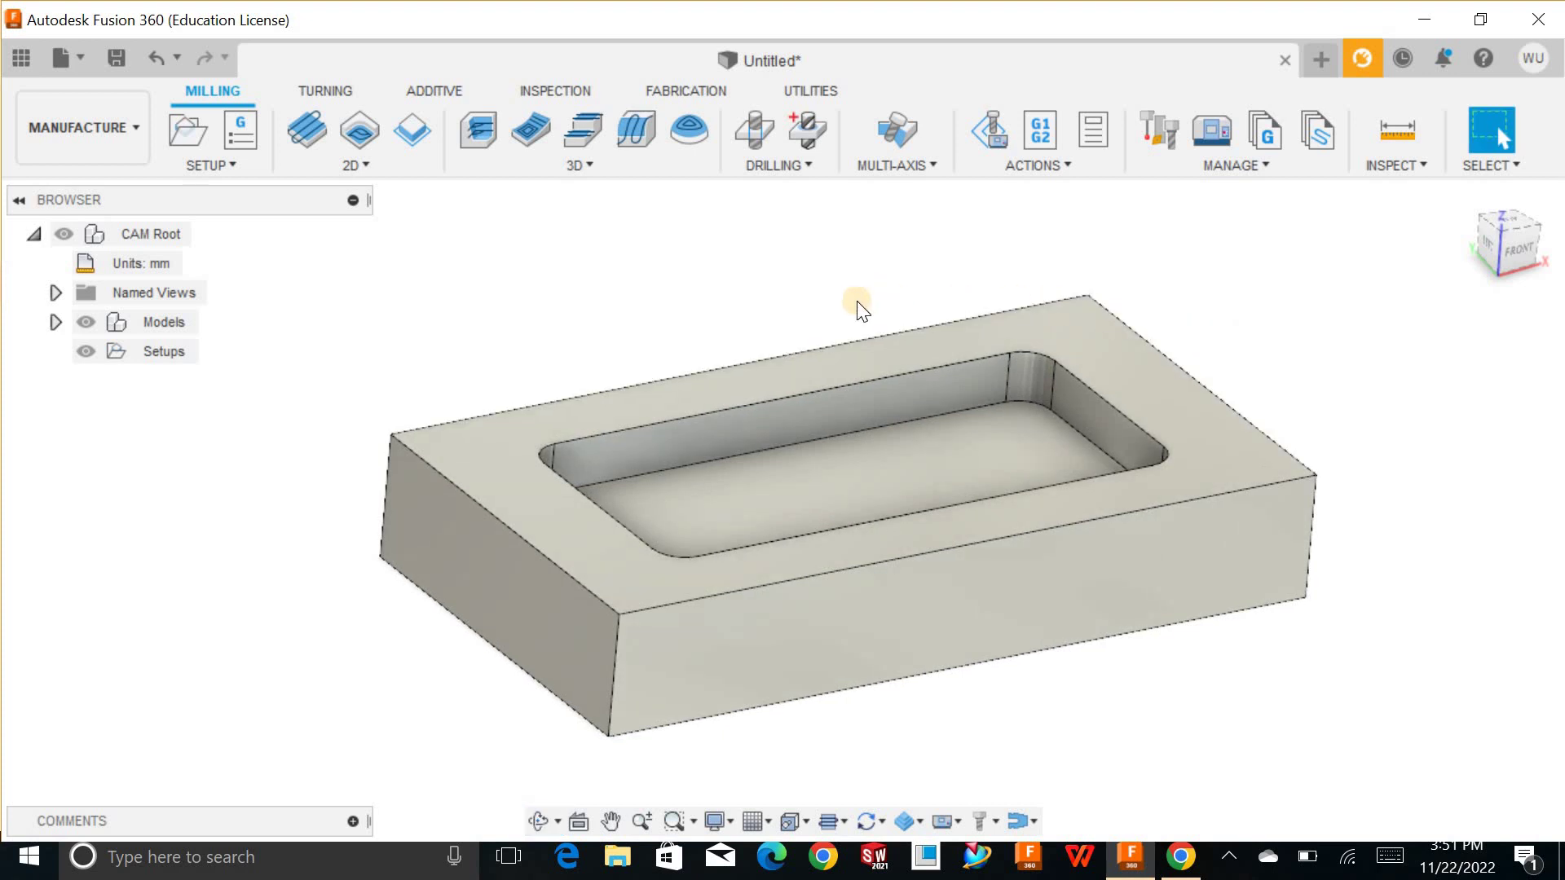
{"action": "left_click", "coordinate": [202, 269]}
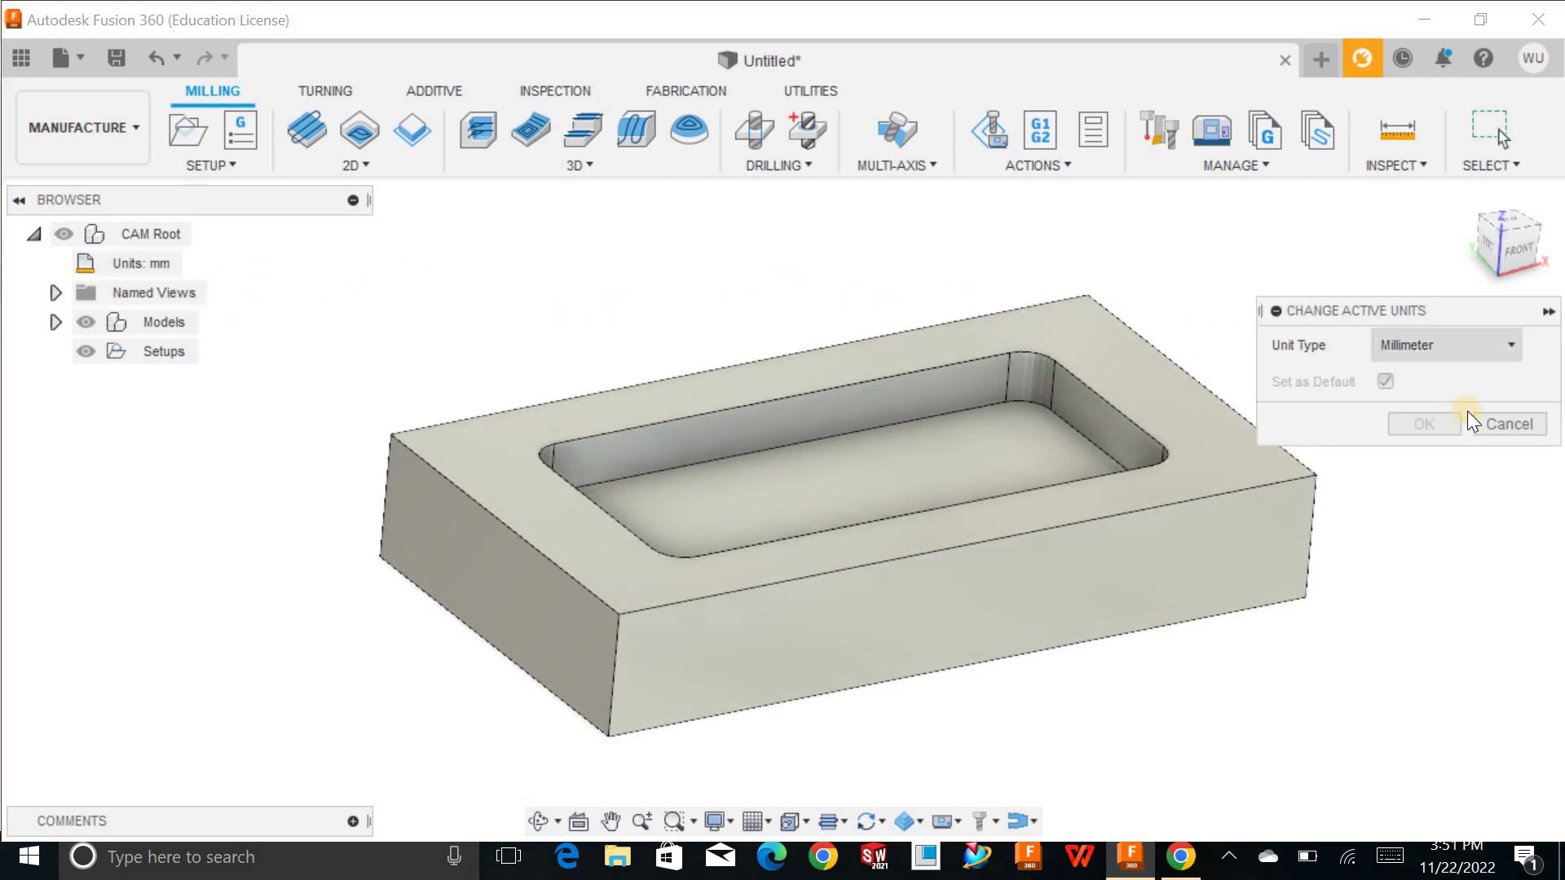
{"action": "left_click", "coordinate": [1500, 428]}
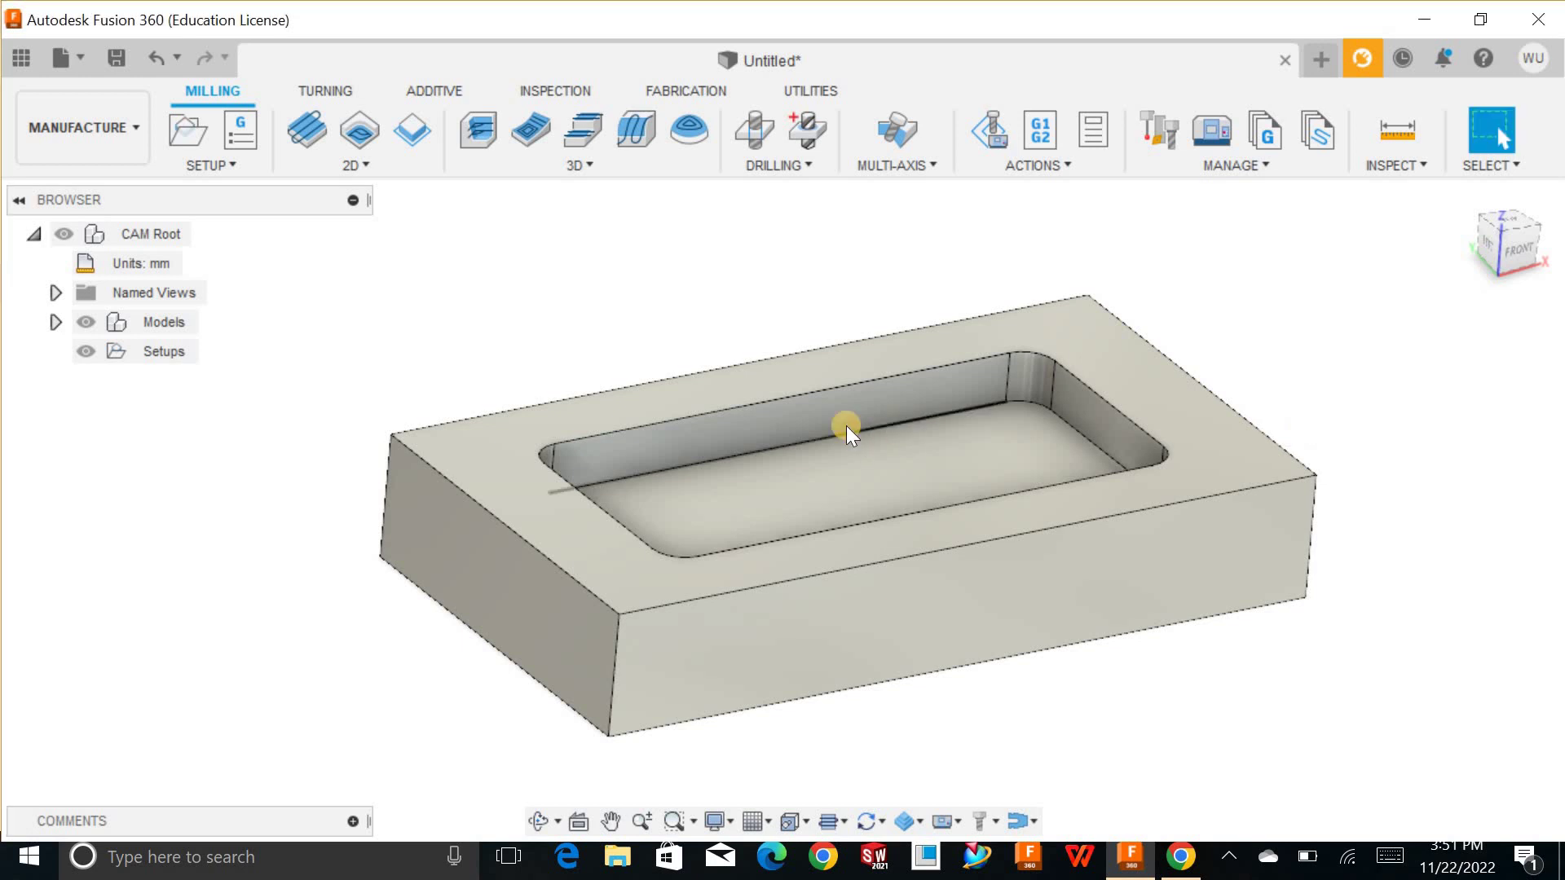
{"action": "middle_click_drag", "start_coordinate": [663, 318], "coordinate": [662, 323], "text": "shift"}
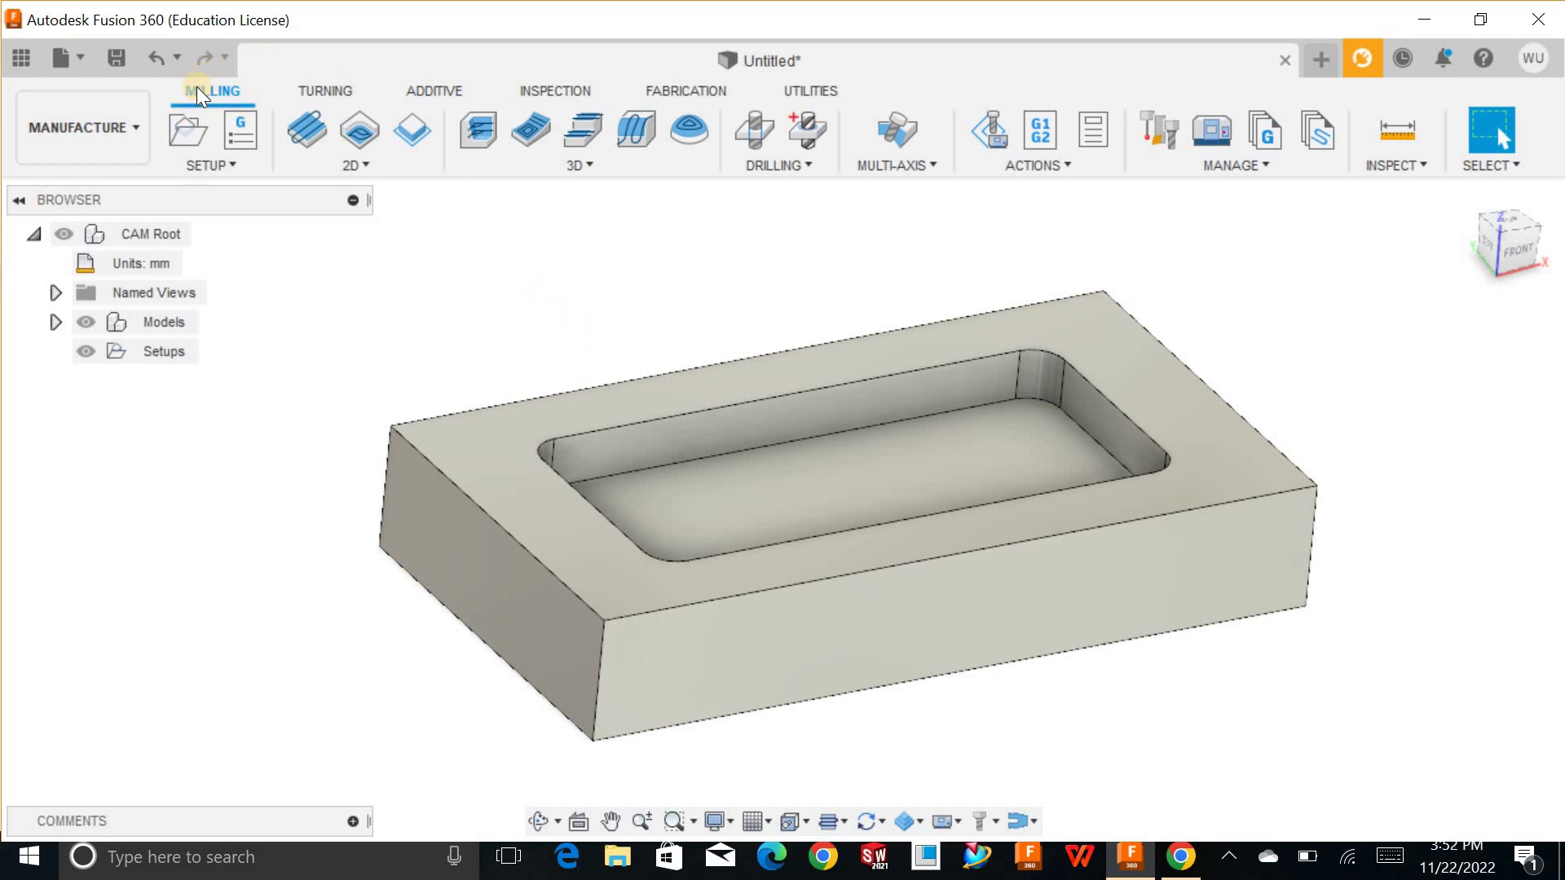
{"action": "left_click", "coordinate": [324, 89]}
{"action": "left_click", "coordinate": [438, 90]}
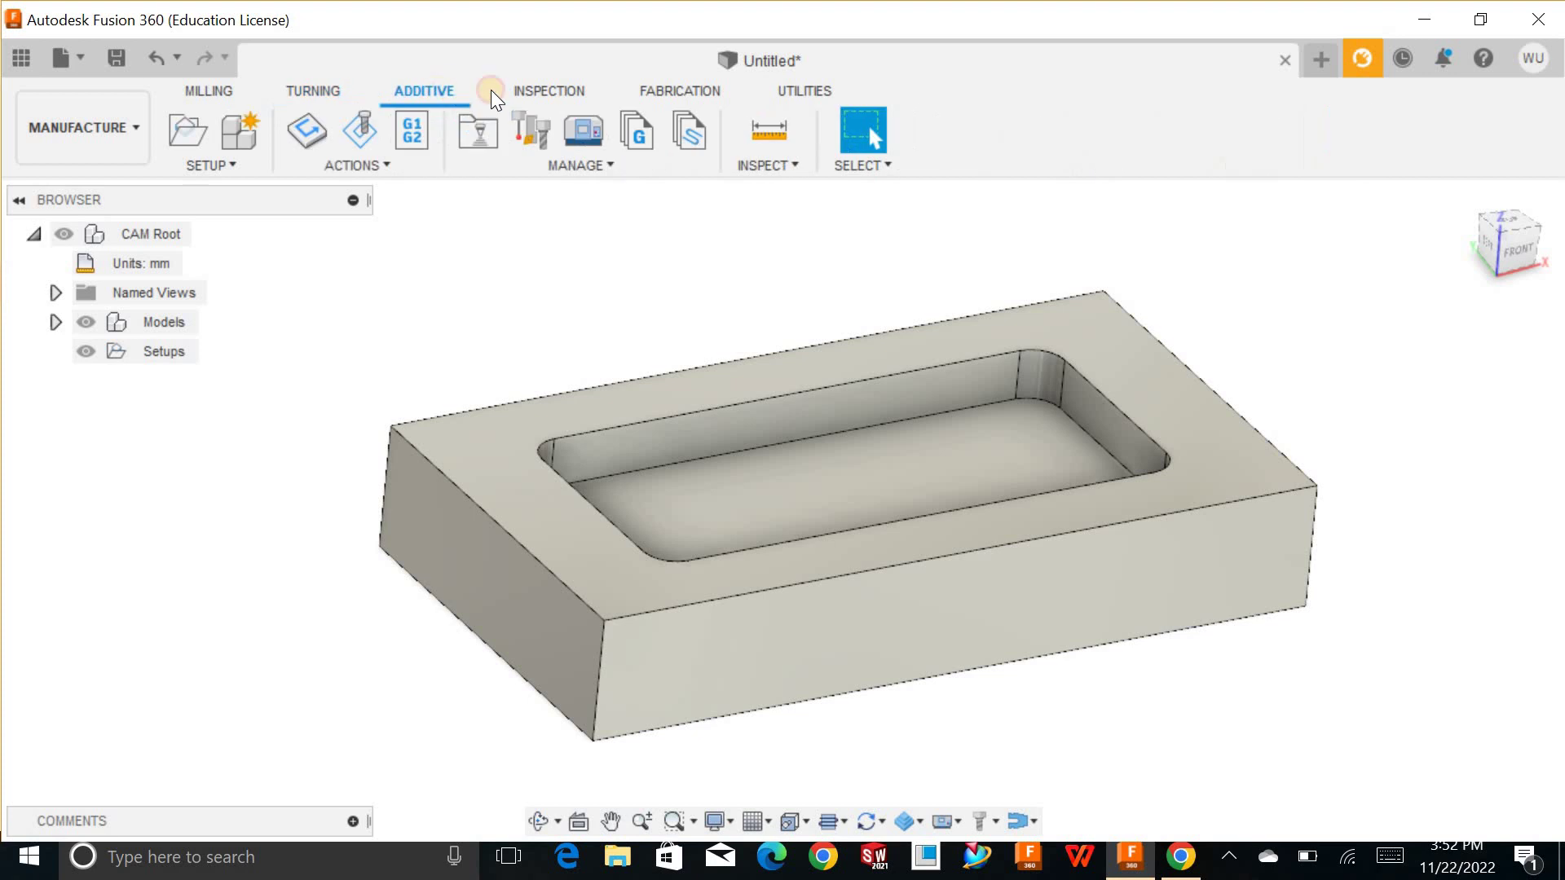
{"action": "left_click", "coordinate": [551, 83]}
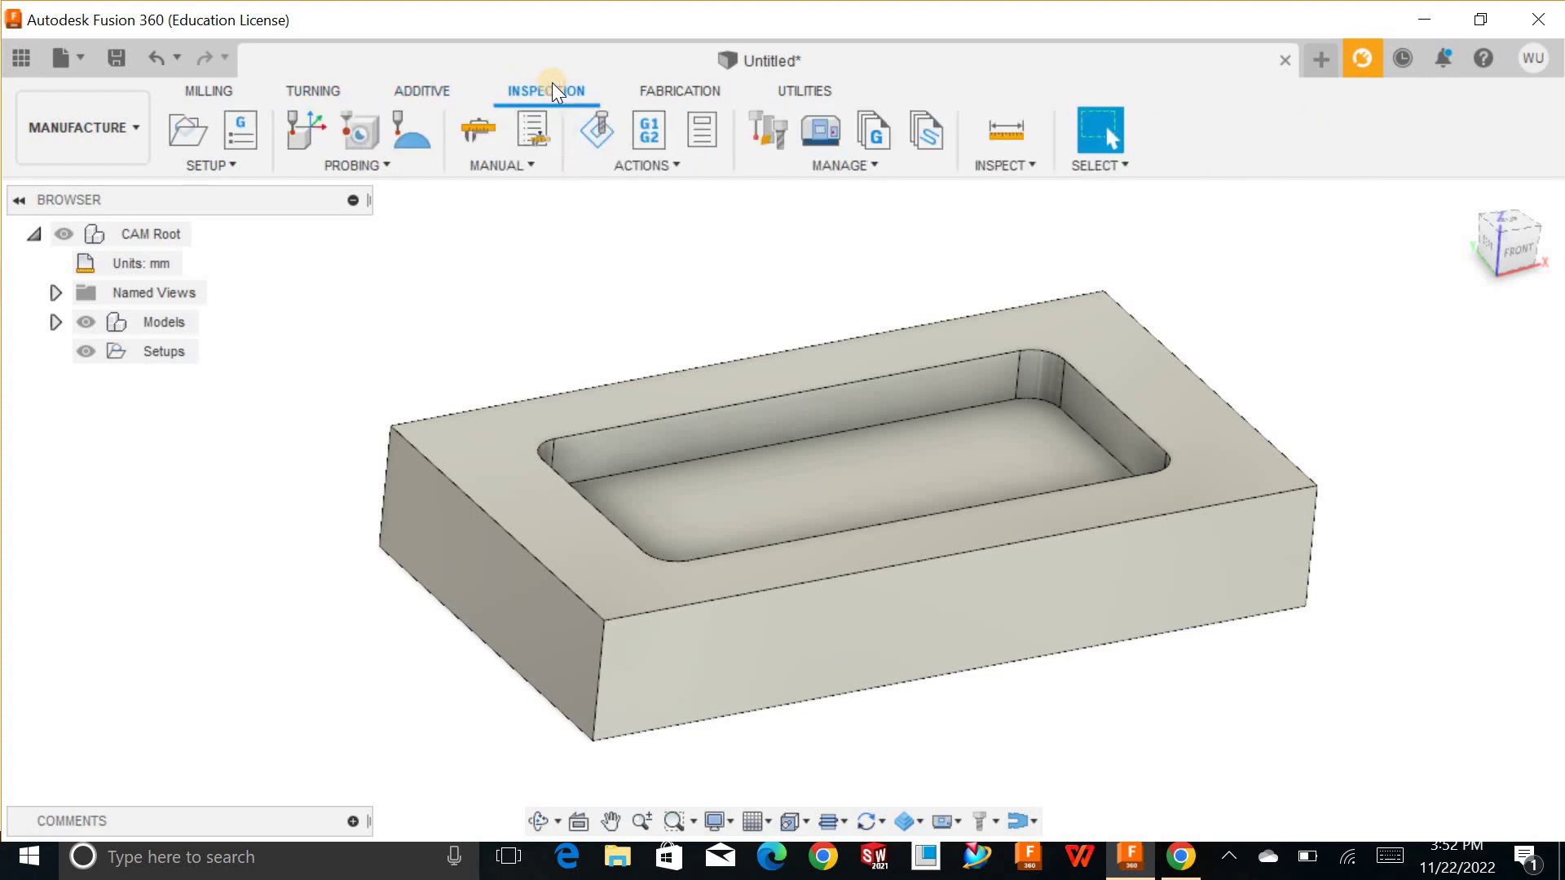
{"action": "left_click", "coordinate": [660, 80]}
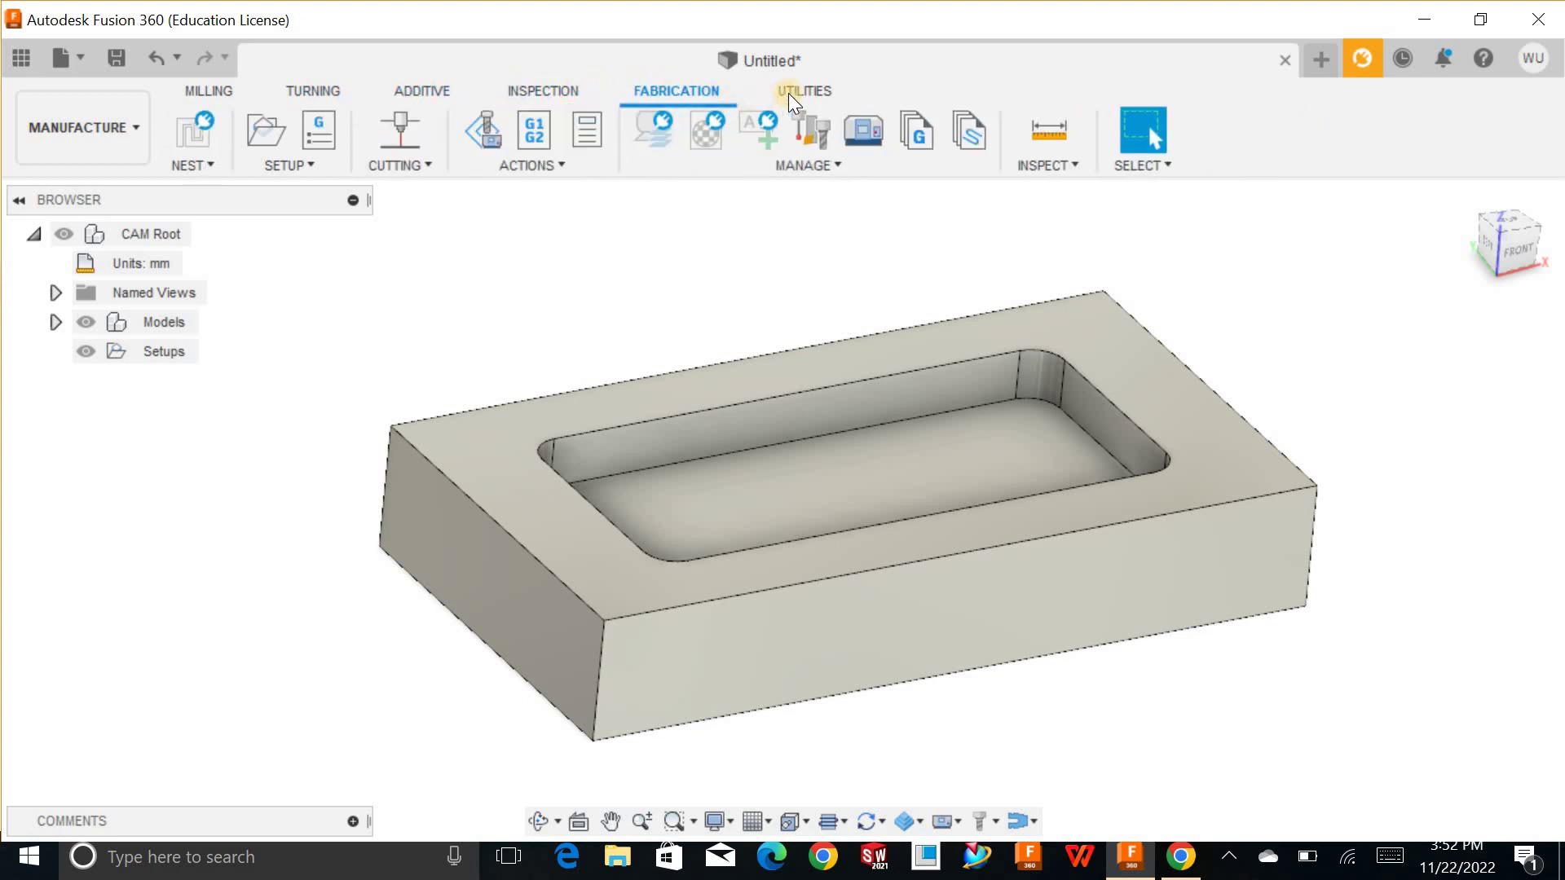
{"action": "left_click", "coordinate": [807, 91]}
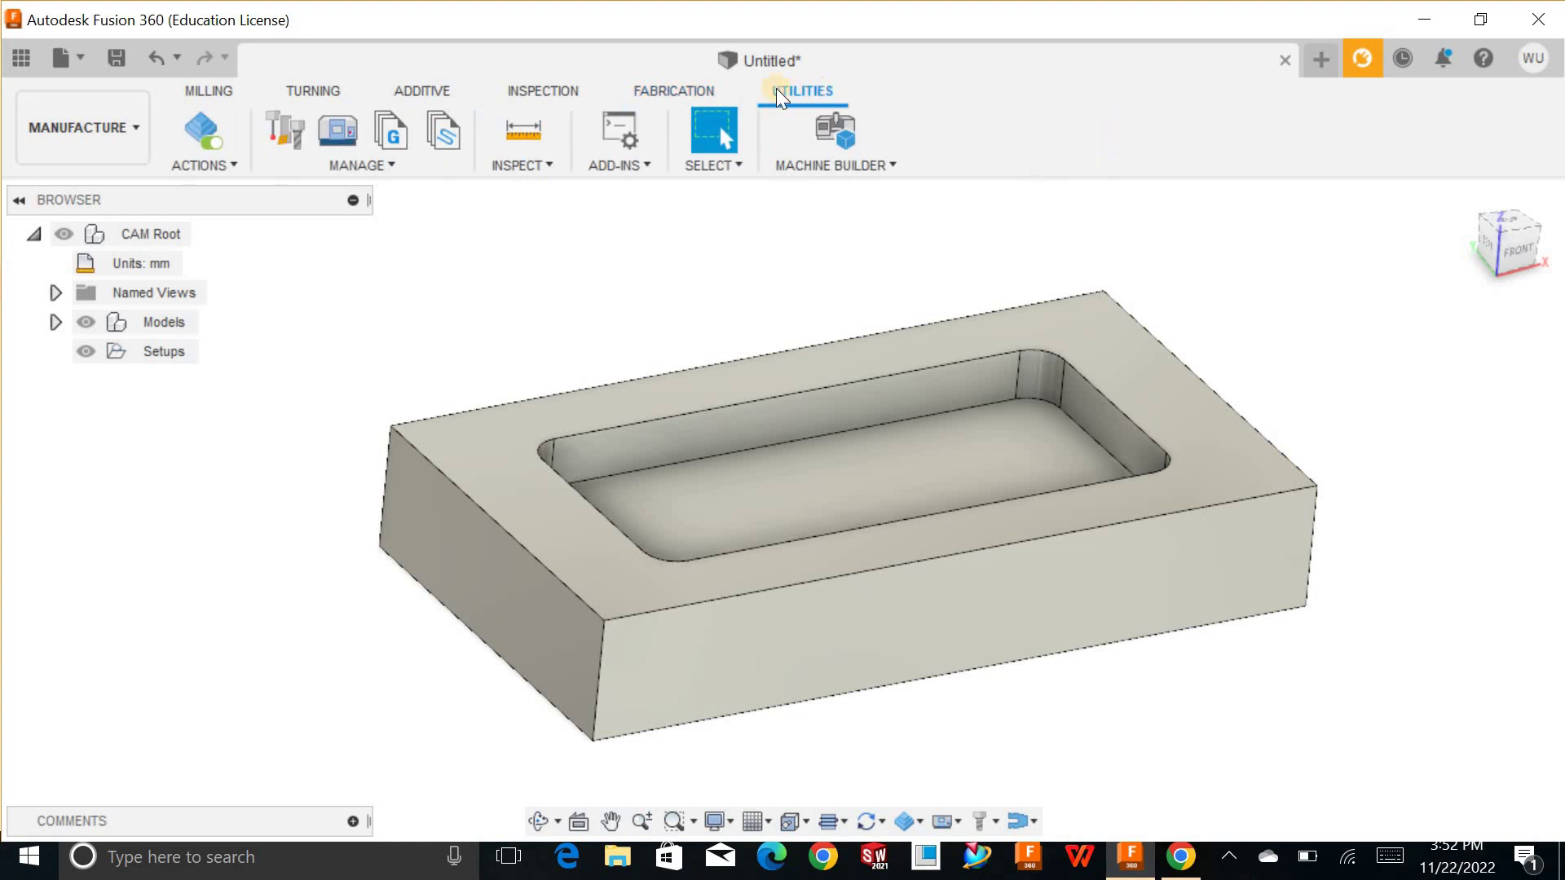
{"action": "left_click", "coordinate": [212, 89]}
{"action": "middle_click_drag", "start_coordinate": [499, 289], "coordinate": [513, 292], "text": "shift"}
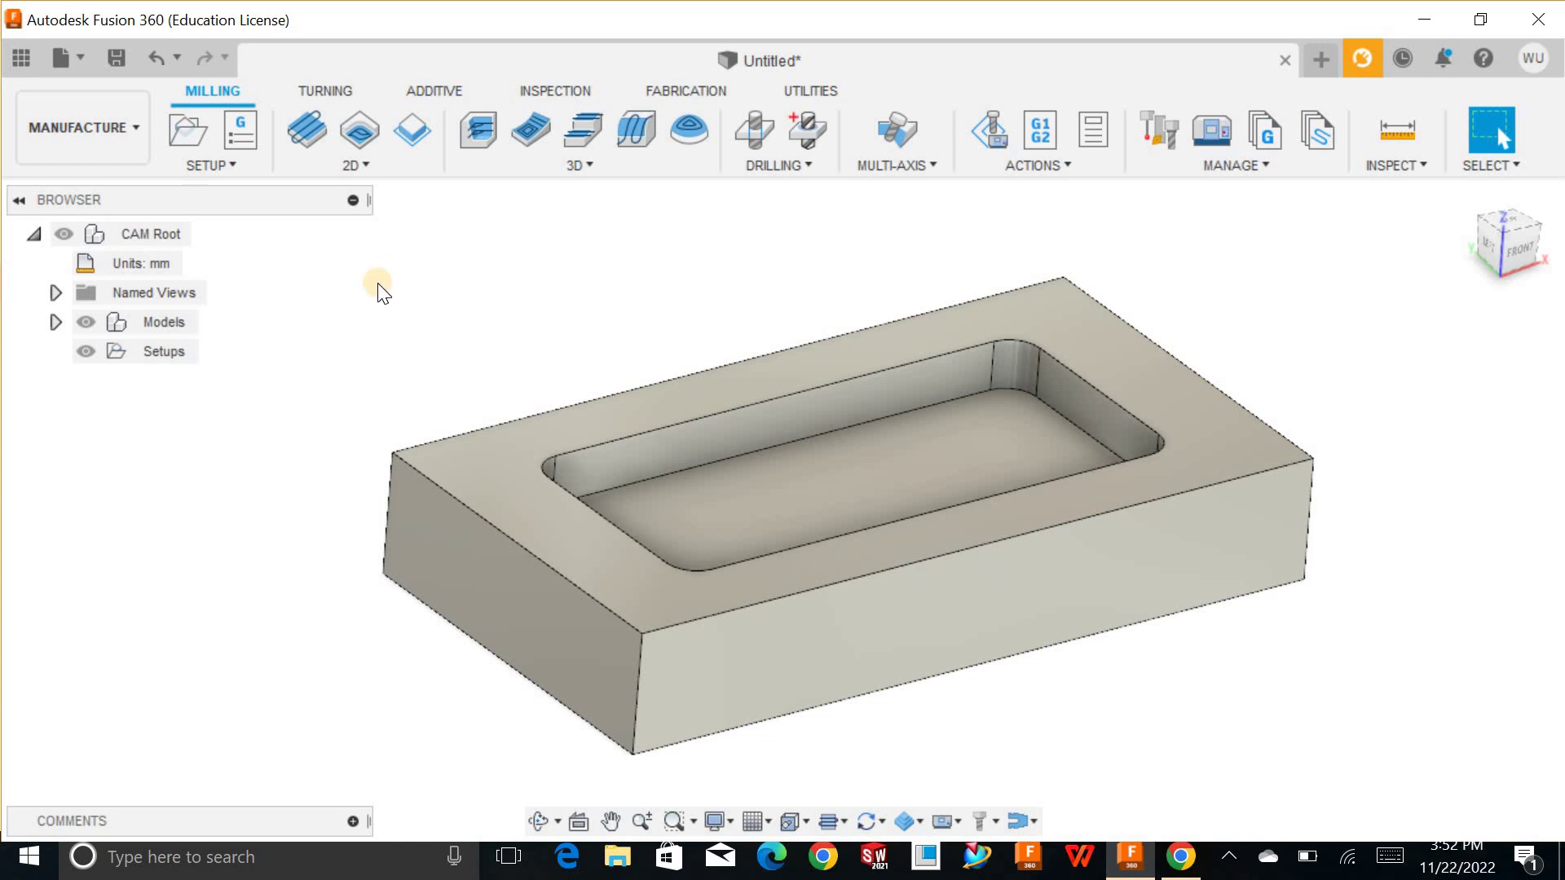
{"action": "mouse_move", "coordinate": [642, 290]}
{"action": "middle_mouse_down", "text": "shift"}
{"action": "mouse_move", "coordinate": [646, 277]}
{"action": "mouse_move", "coordinate": [644, 293]}
{"action": "middle_mouse_up", "text": "shift"}
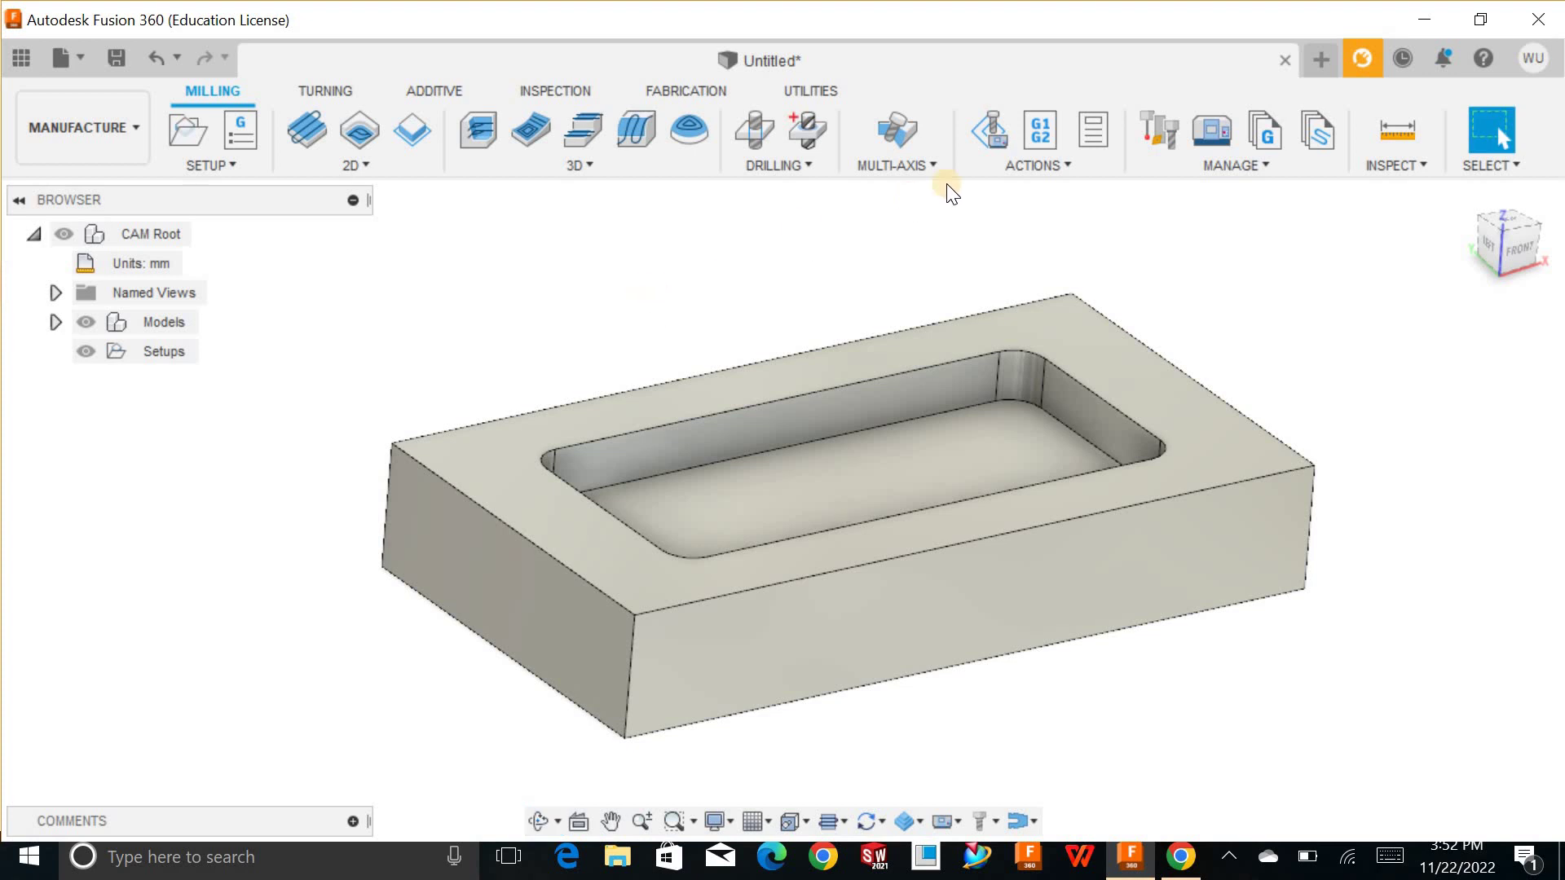
{"action": "left_click", "coordinate": [1058, 161]}
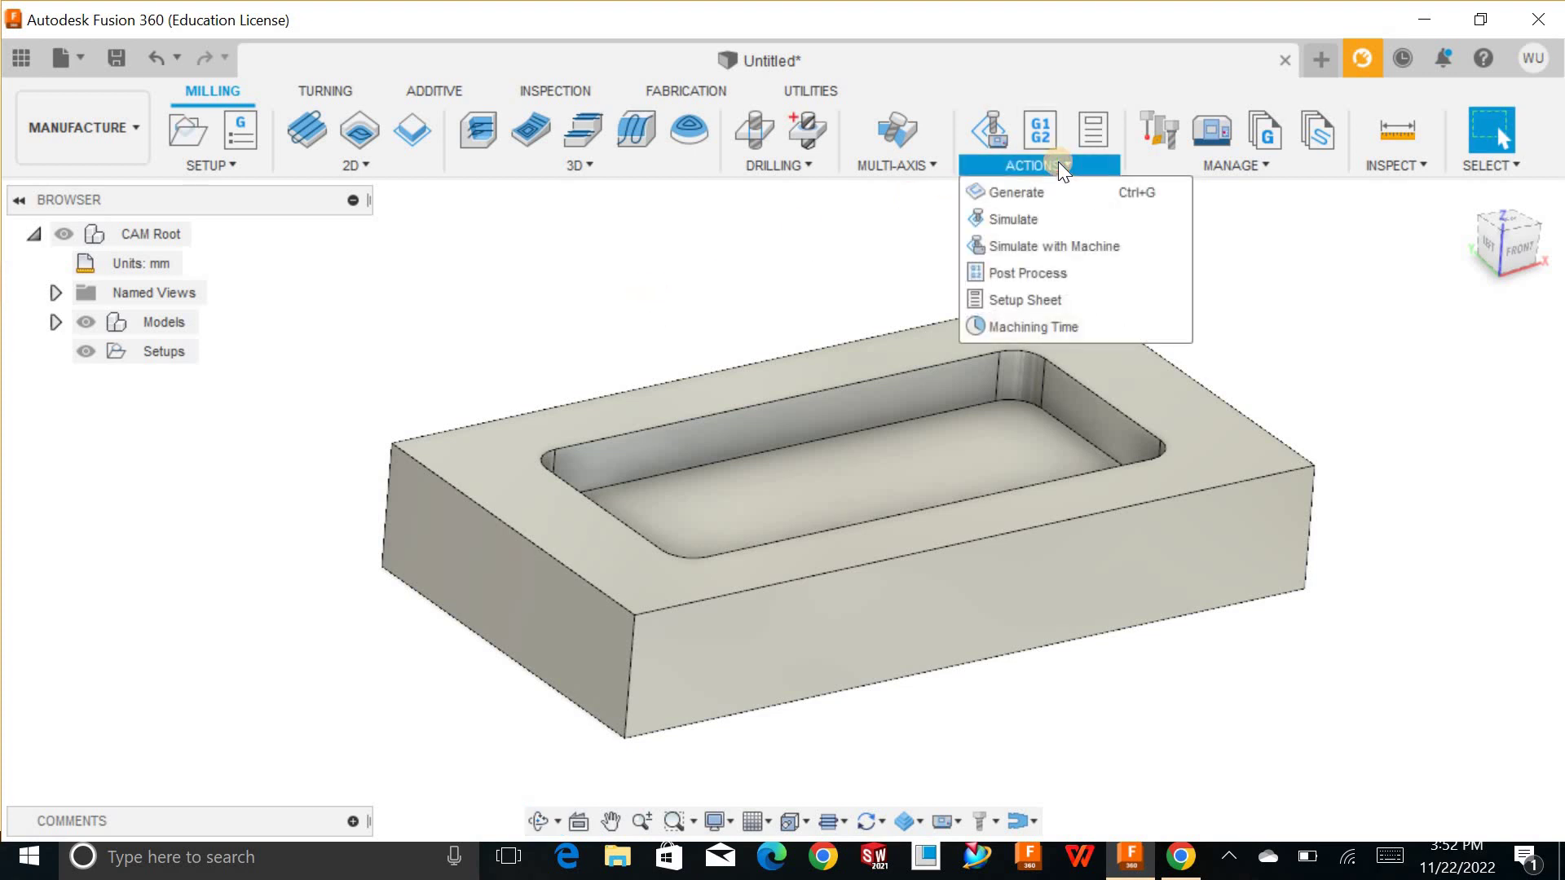
{"action": "left_click", "coordinate": [922, 227]}
{"action": "middle_click_drag", "start_coordinate": [897, 277], "coordinate": [878, 279], "text": "shift"}
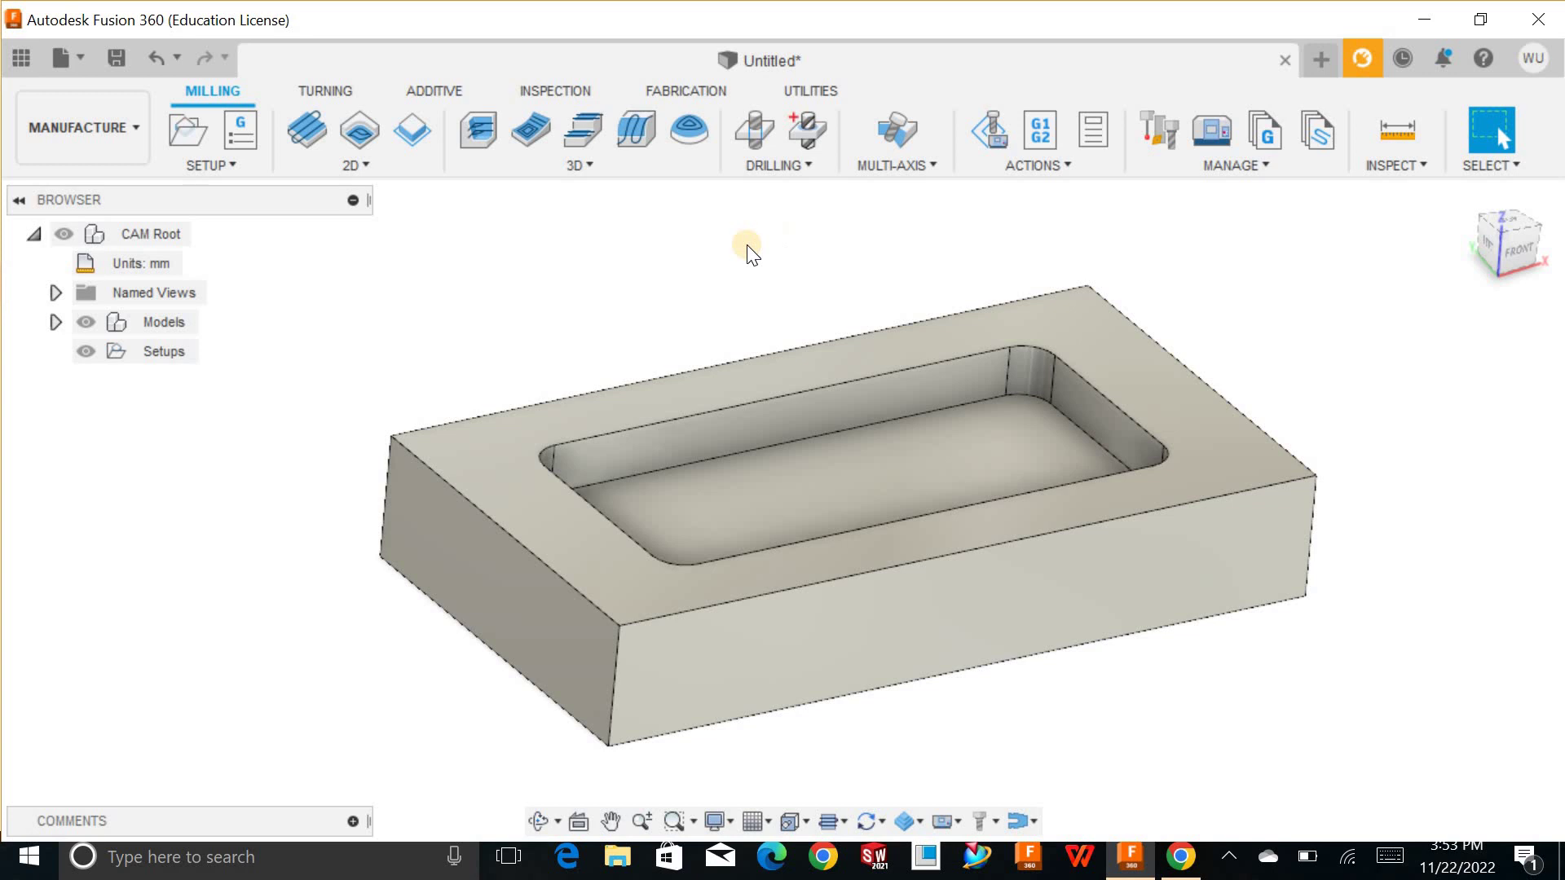
{"action": "middle_click_drag", "start_coordinate": [738, 237], "coordinate": [743, 236], "text": "shift"}
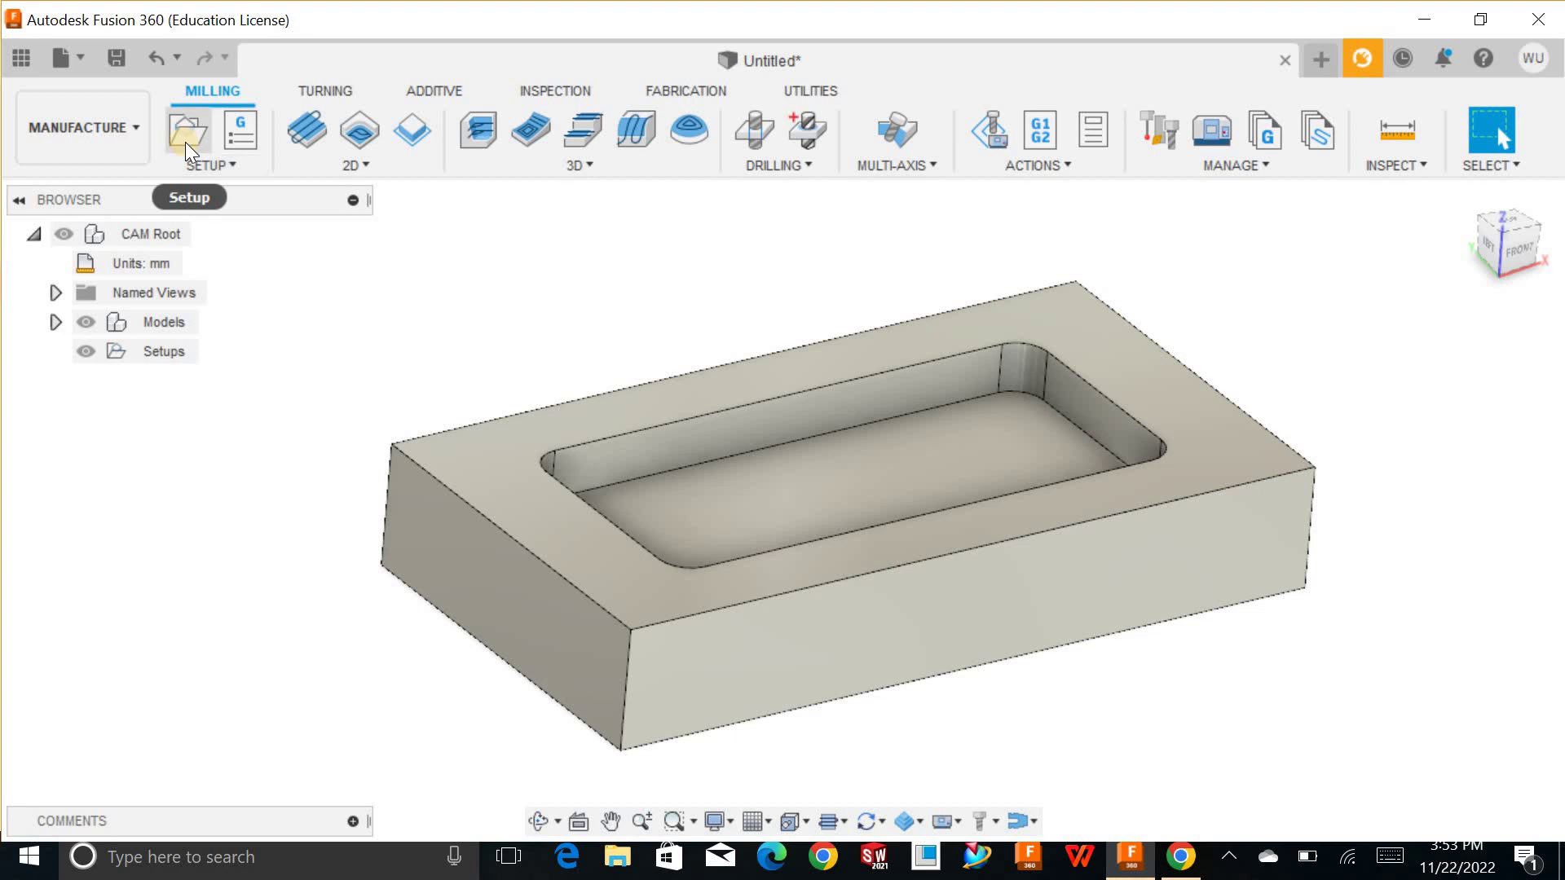
Start a new manufacturing setup for the pocketed block.
{"action": "left_click", "coordinate": [207, 164]}
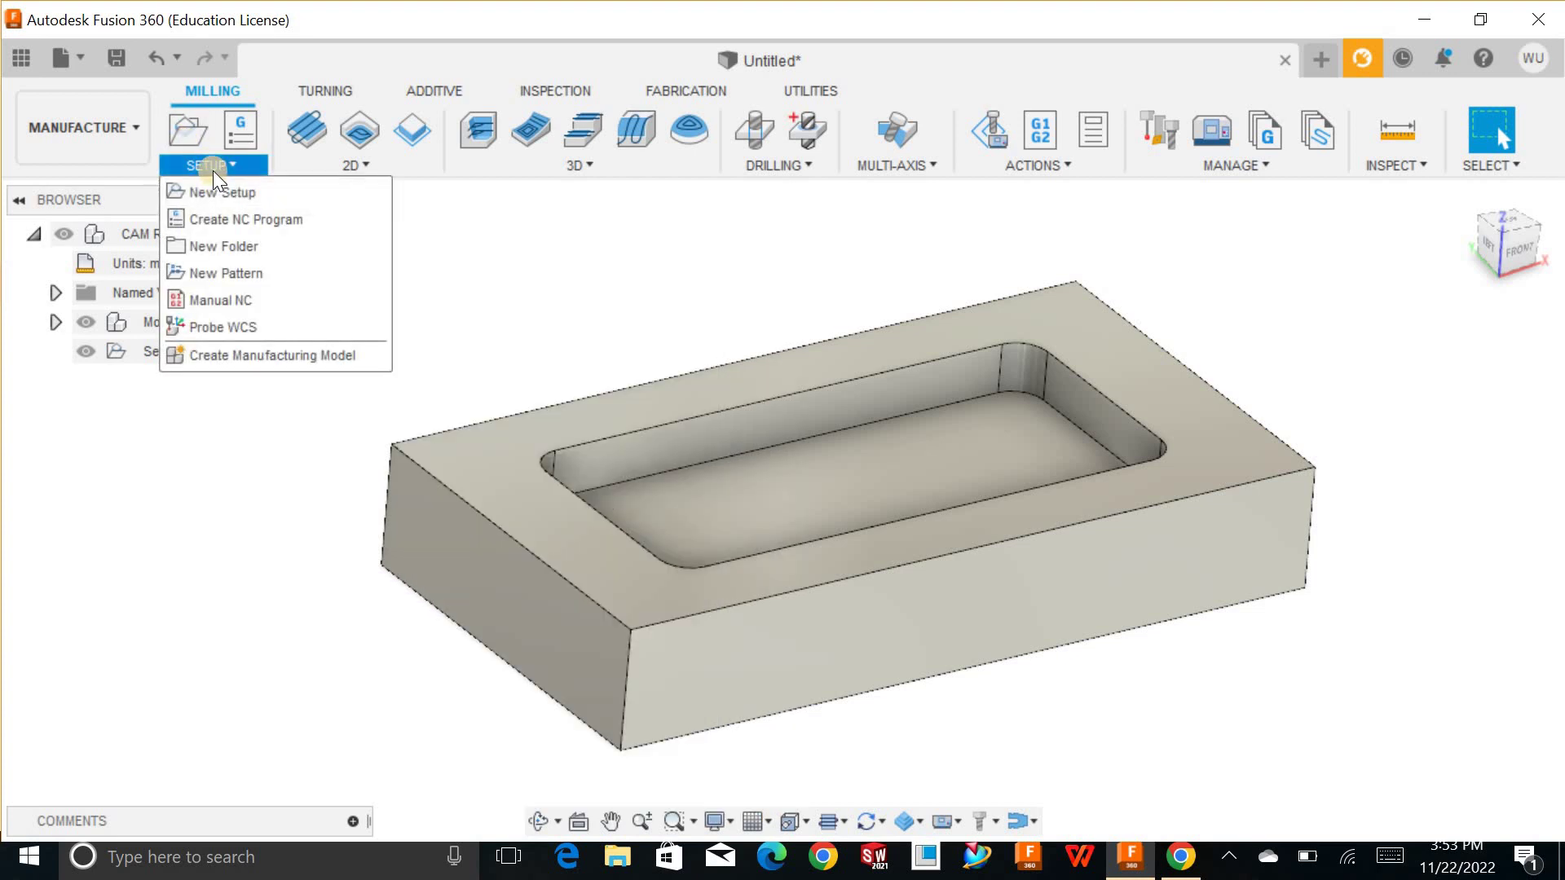
{"action": "left_click", "coordinate": [212, 169]}
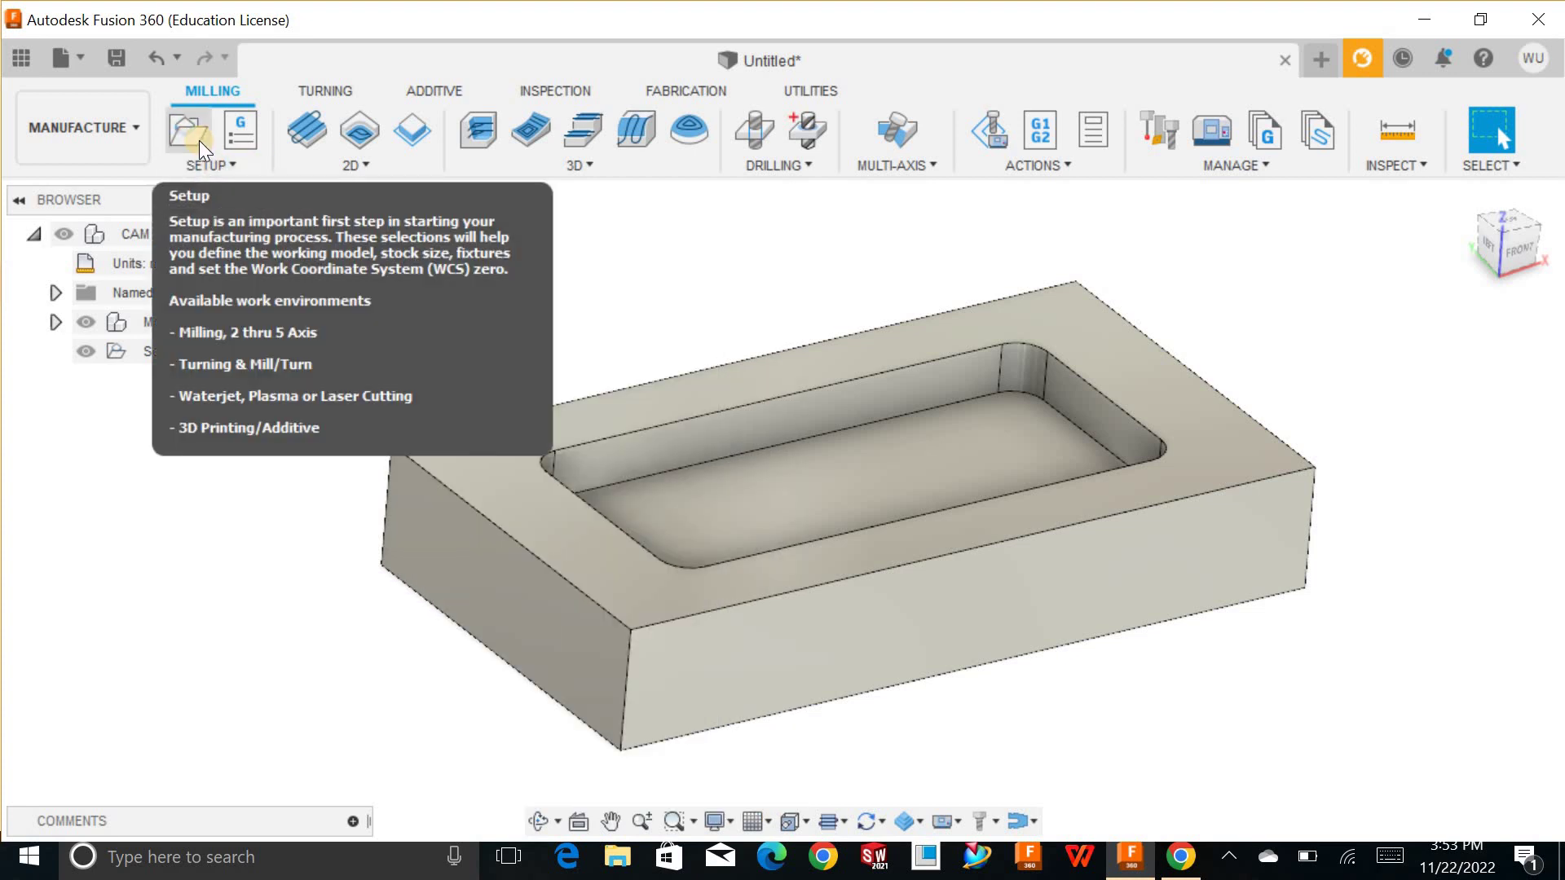
{"action": "left_click", "coordinate": [199, 141]}
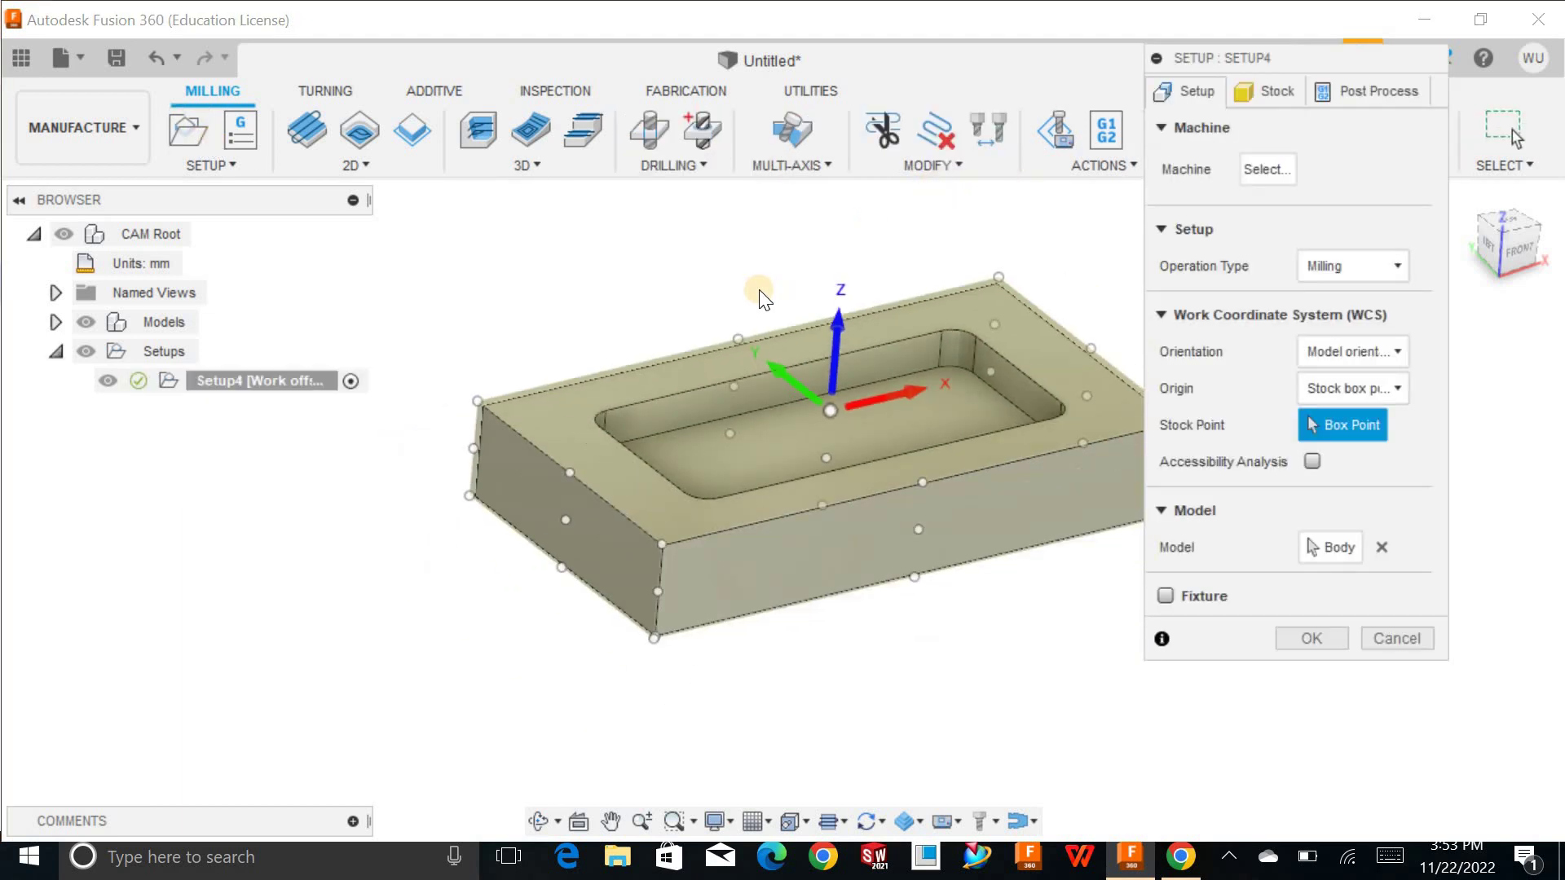
Examine the setup's work coordinate origin and its X, Y and Z axes on the block, including from the front.
{"action": "middle_click_drag", "start_coordinate": [1003, 285], "coordinate": [830, 351], "text": "shift"}
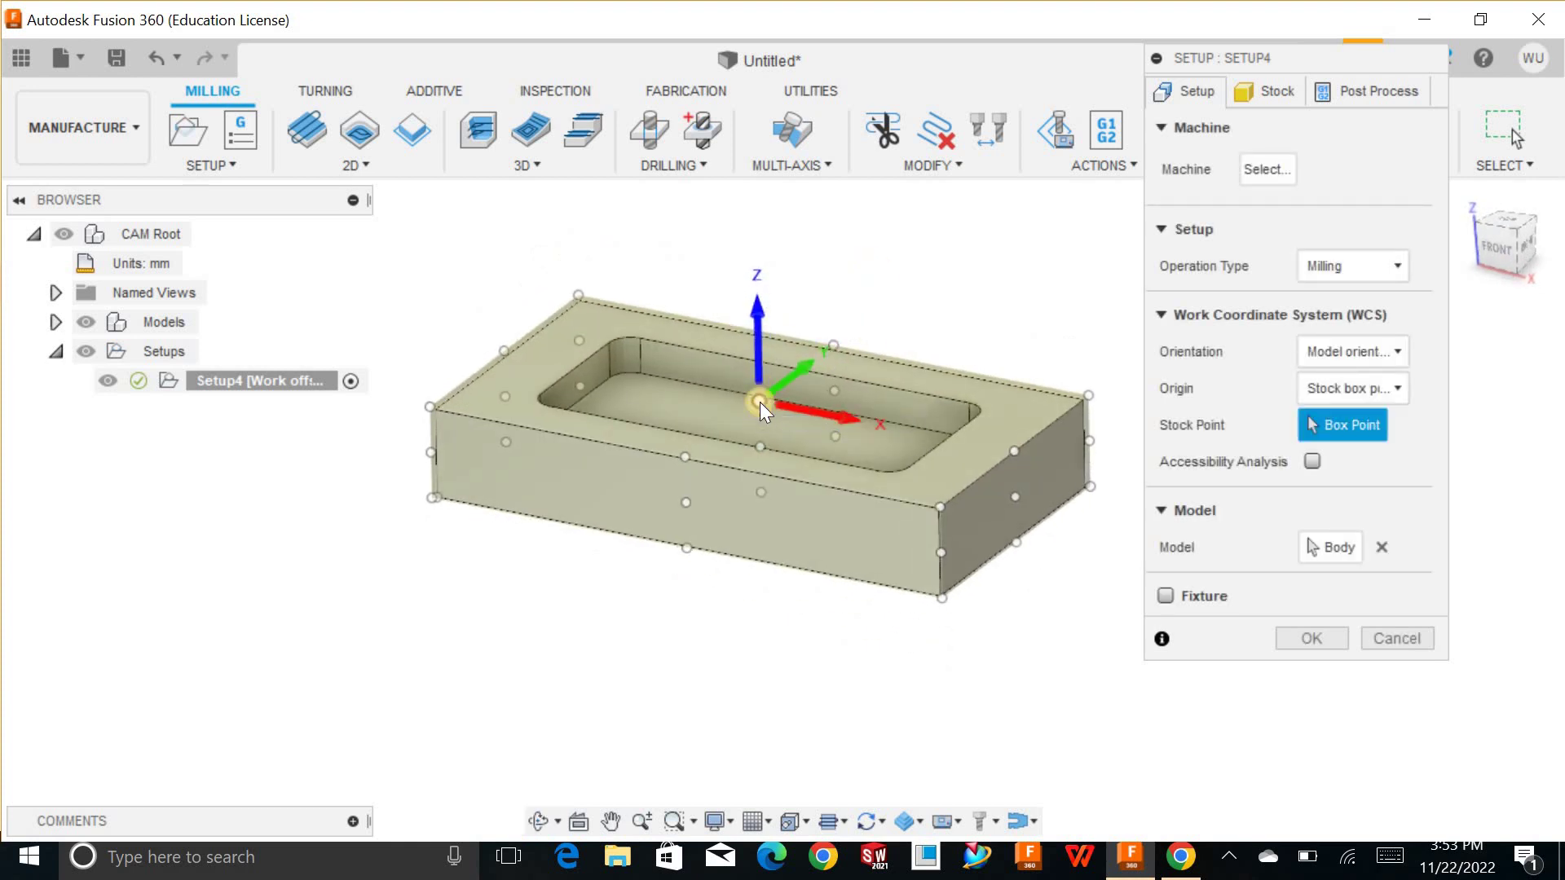
{"action": "mouse_move", "coordinate": [901, 286]}
{"action": "middle_mouse_down", "text": "shift"}
{"action": "mouse_move", "coordinate": [869, 295]}
{"action": "mouse_move", "coordinate": [905, 297]}
{"action": "mouse_move", "coordinate": [899, 308]}
{"action": "middle_mouse_up", "text": "shift"}
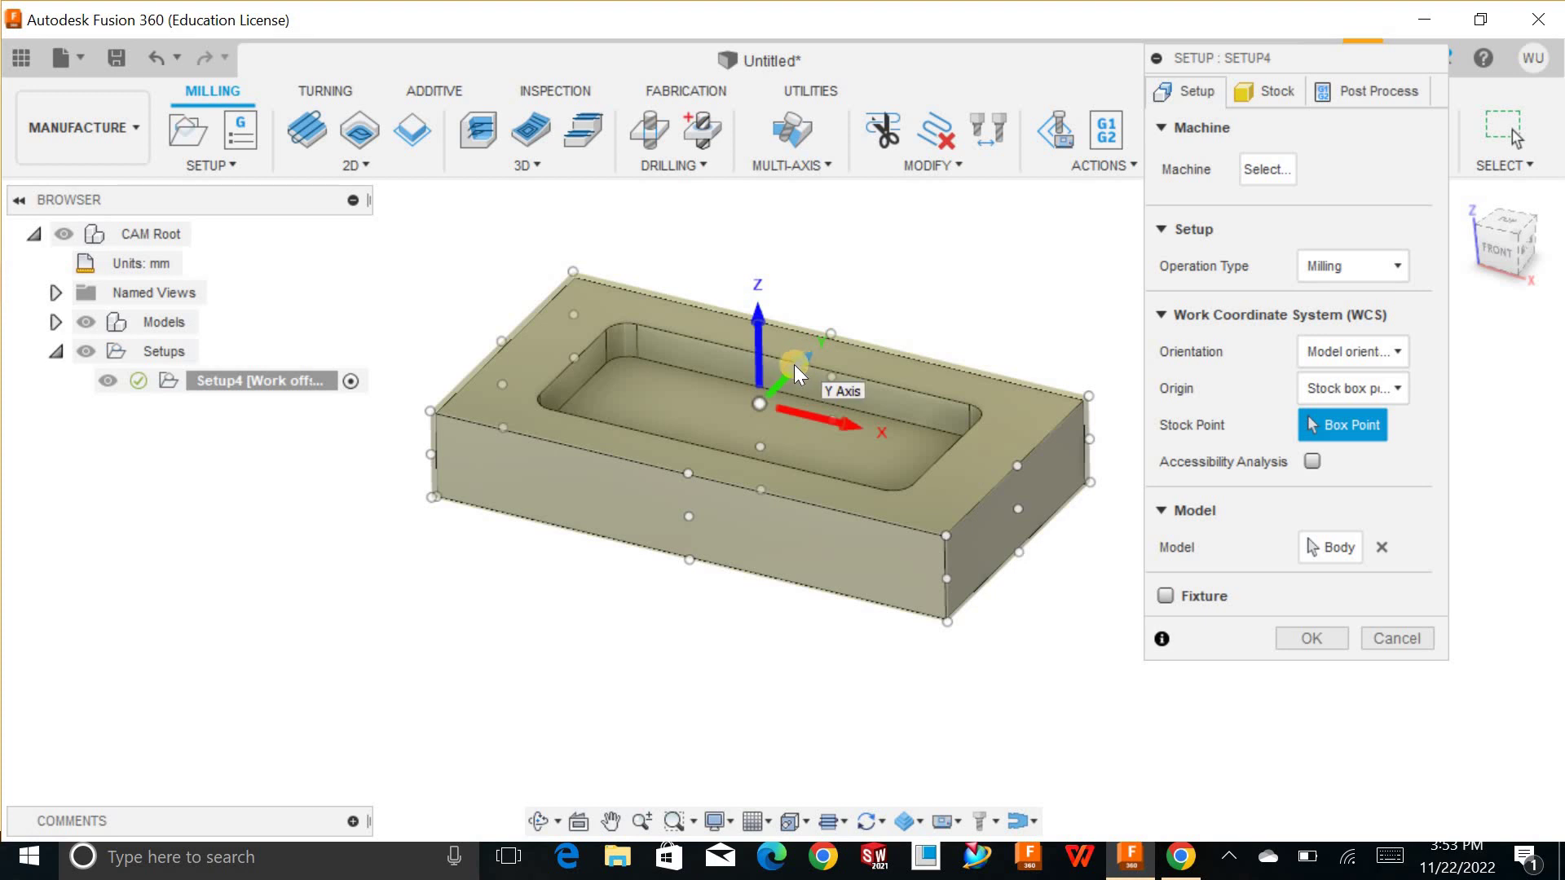
{"action": "middle_click_drag", "start_coordinate": [913, 301], "coordinate": [713, 657], "text": "shift"}
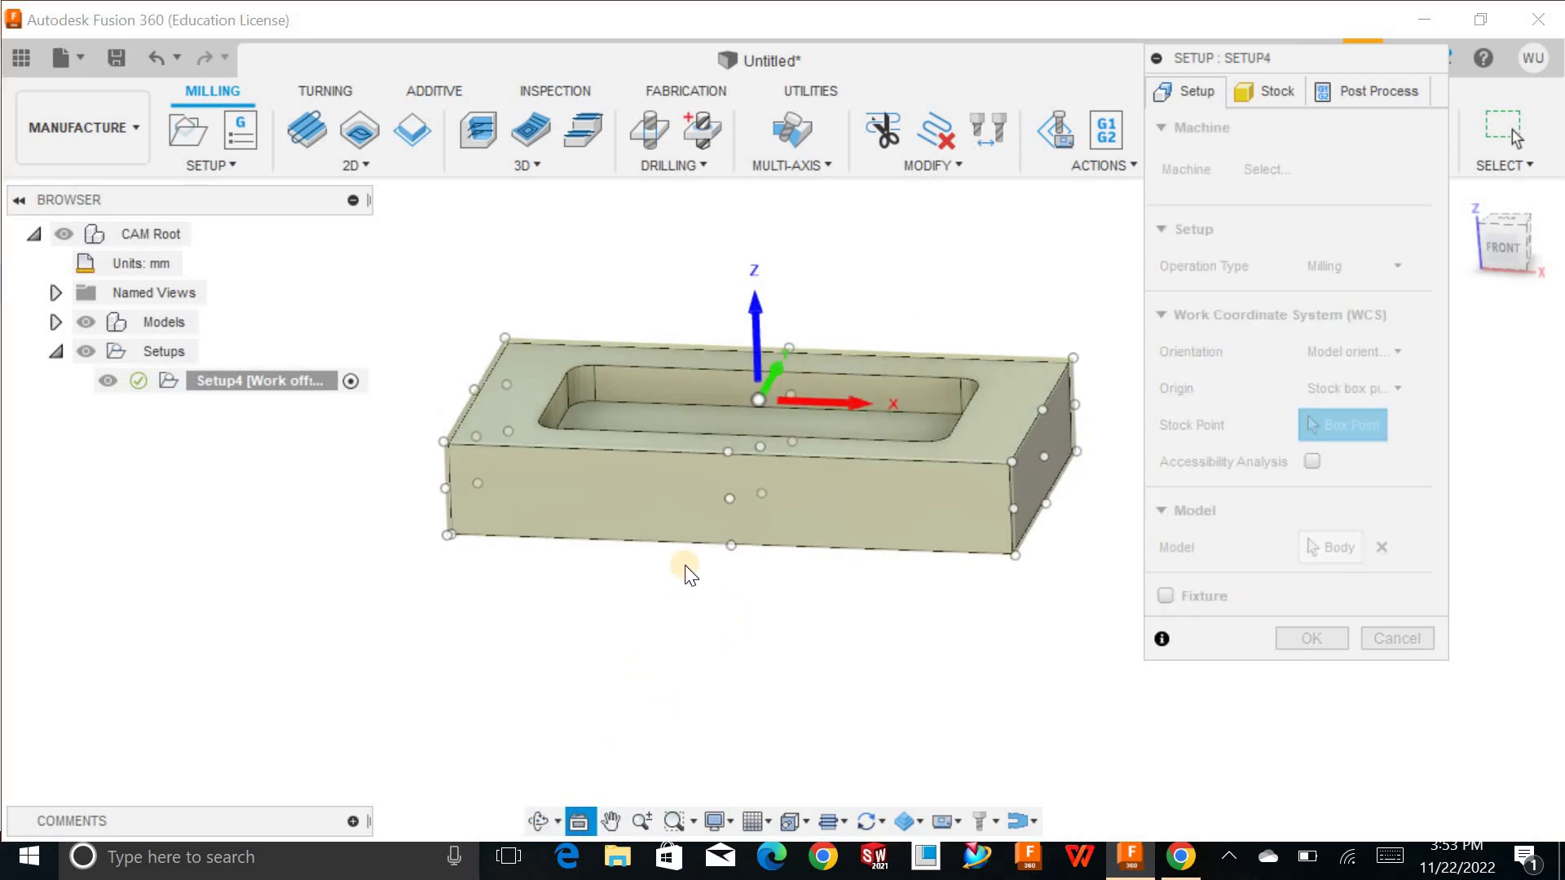
{"action": "left_click", "coordinate": [697, 516]}
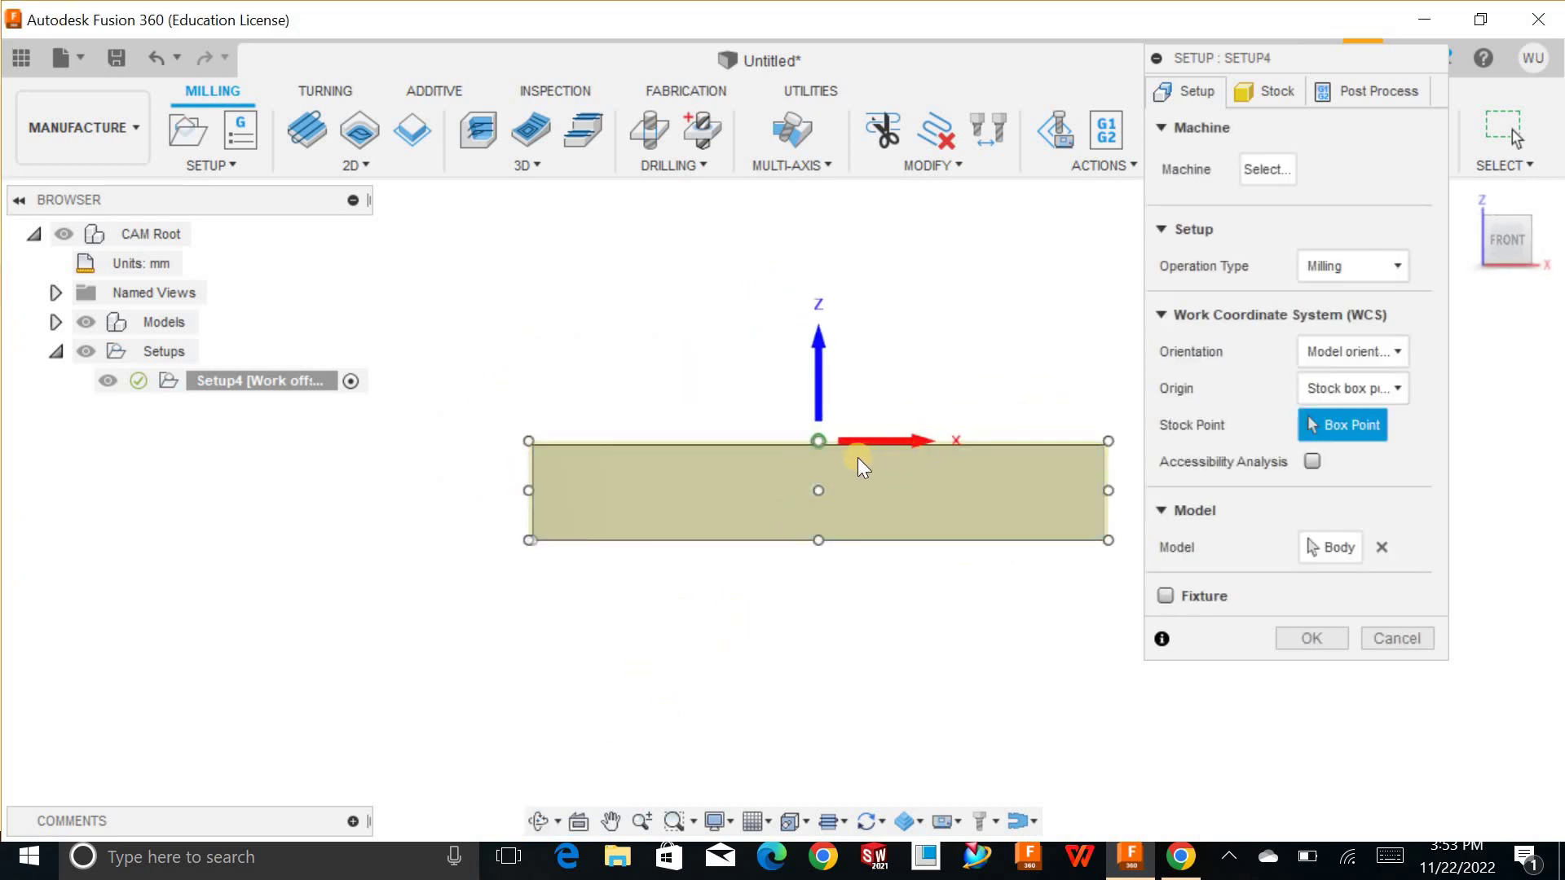
{"action": "middle_click_drag", "start_coordinate": [905, 367], "coordinate": [939, 411], "text": "shift"}
{"action": "scroll", "coordinate": [975, 339], "scroll_direction": "down", "scroll_amount": 1}
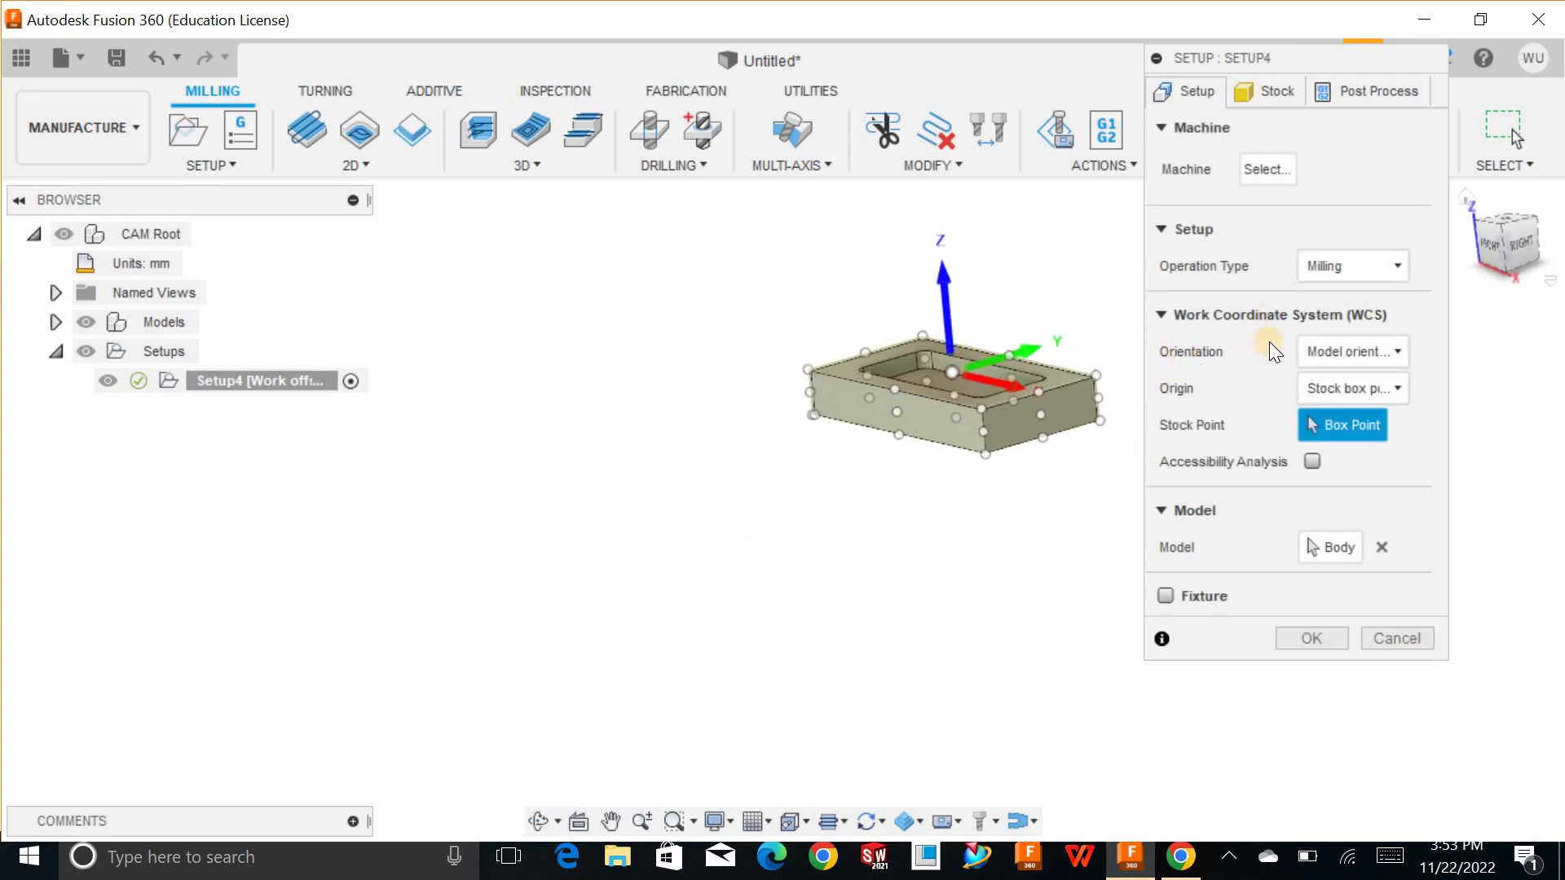
Choose Model orientation for the setup's work coordinate system and Milling as its operation type.
{"action": "left_click", "coordinate": [1332, 345]}
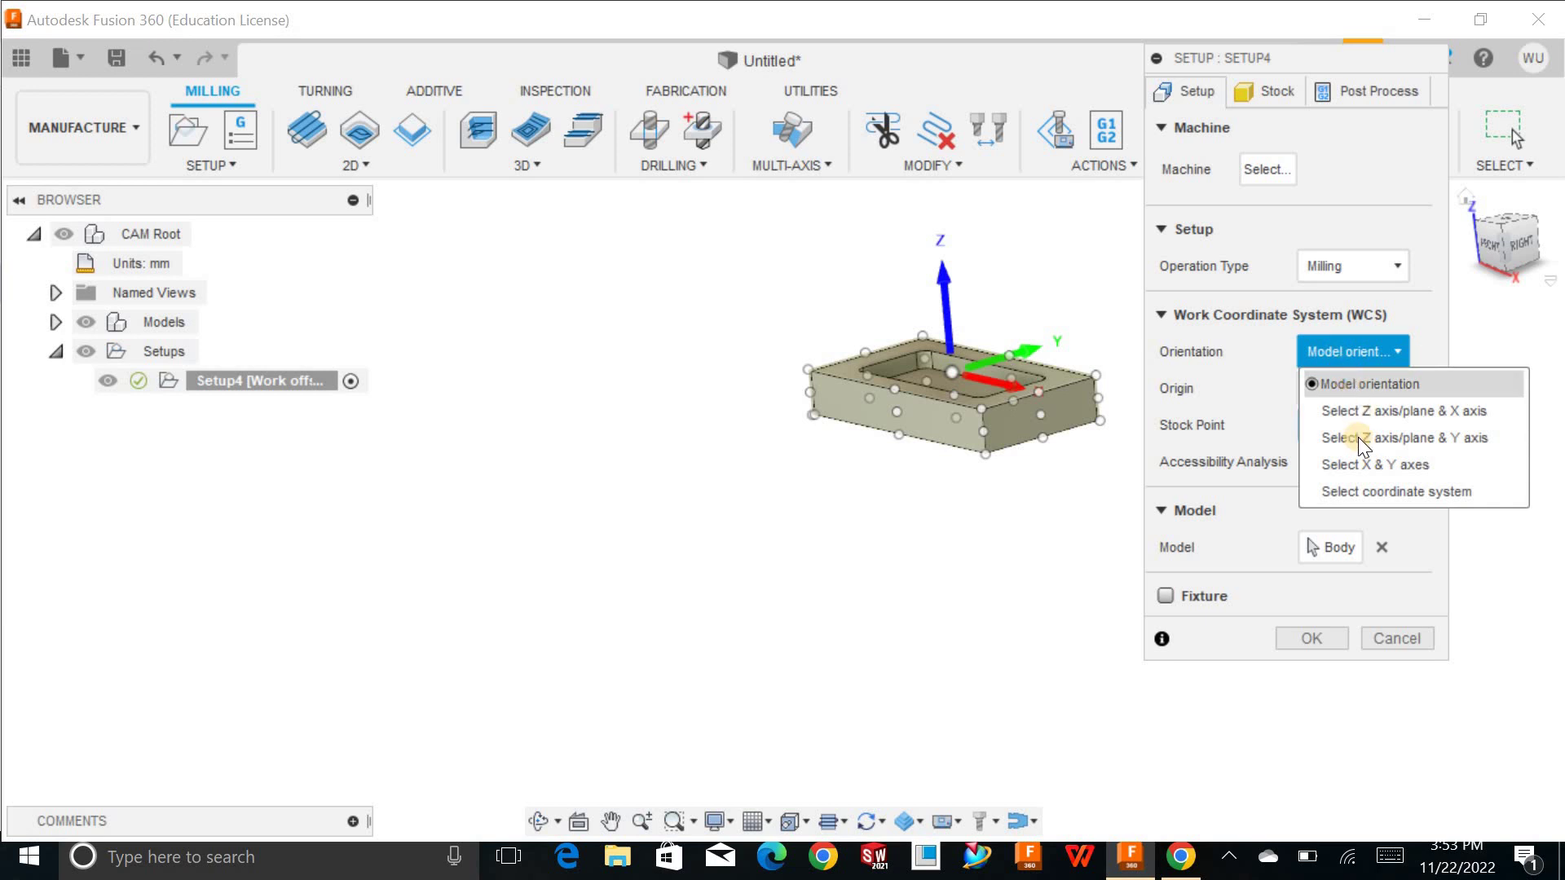
{"action": "left_click", "coordinate": [1364, 385]}
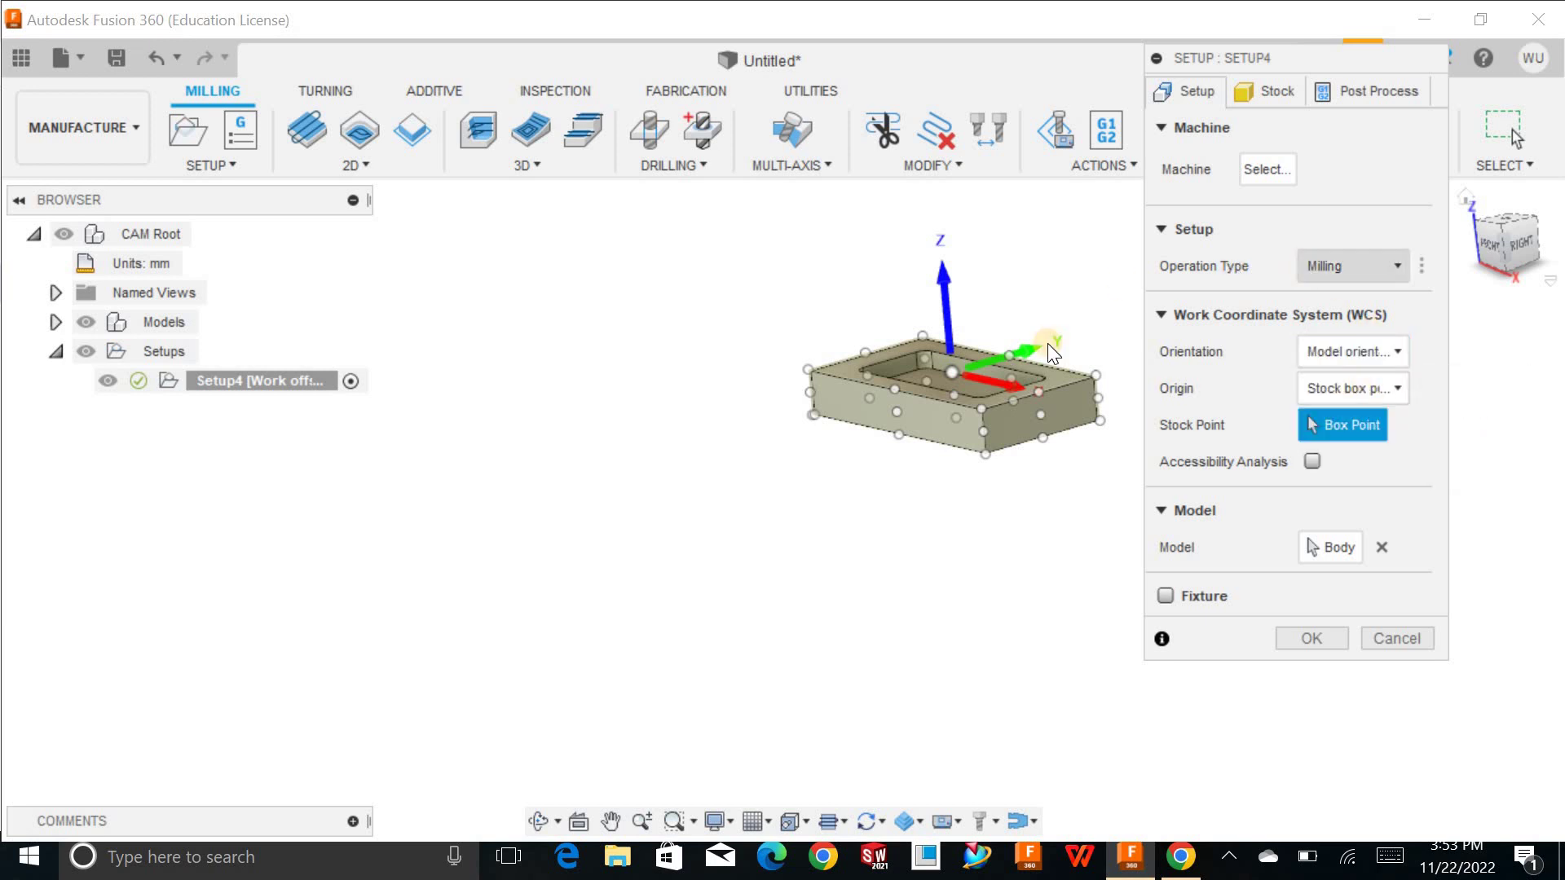
{"action": "left_click", "coordinate": [1474, 199]}
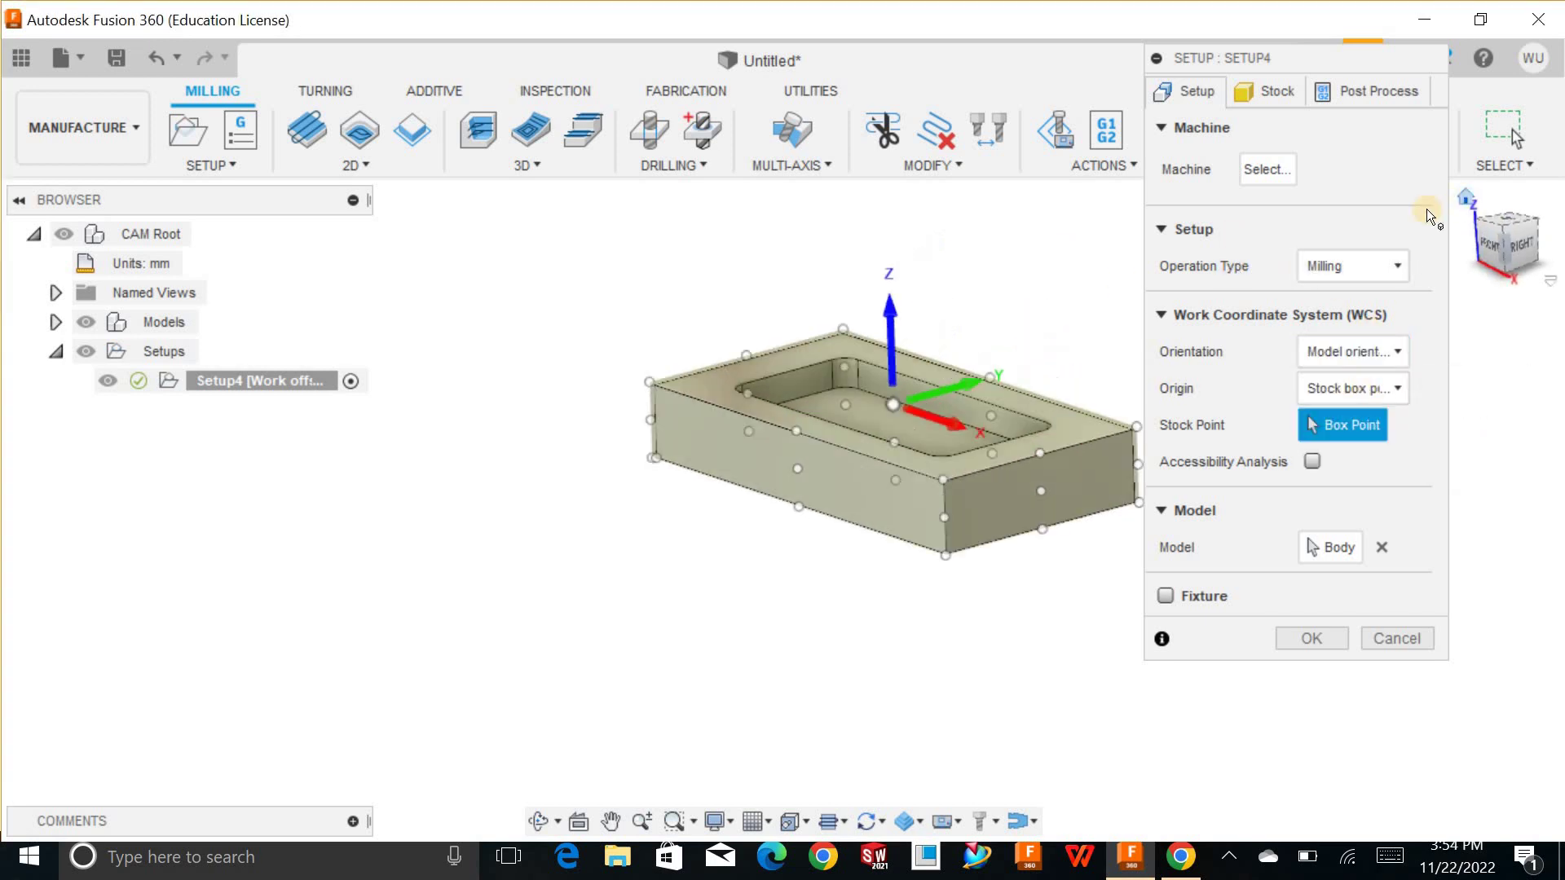
{"action": "left_click", "coordinate": [1363, 266]}
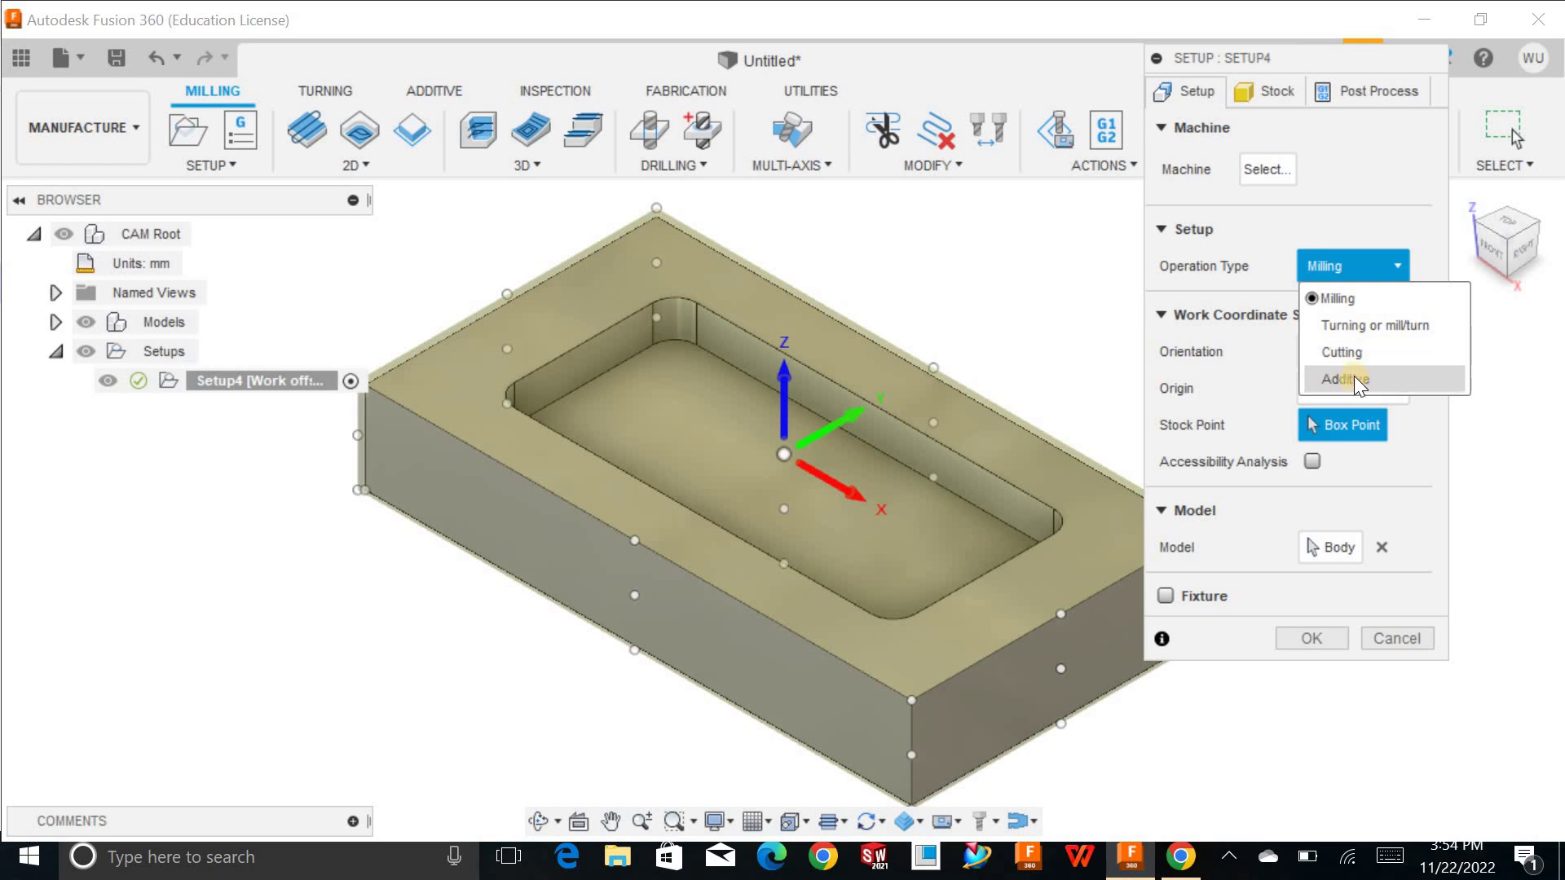
{"action": "left_click", "coordinate": [1348, 297]}
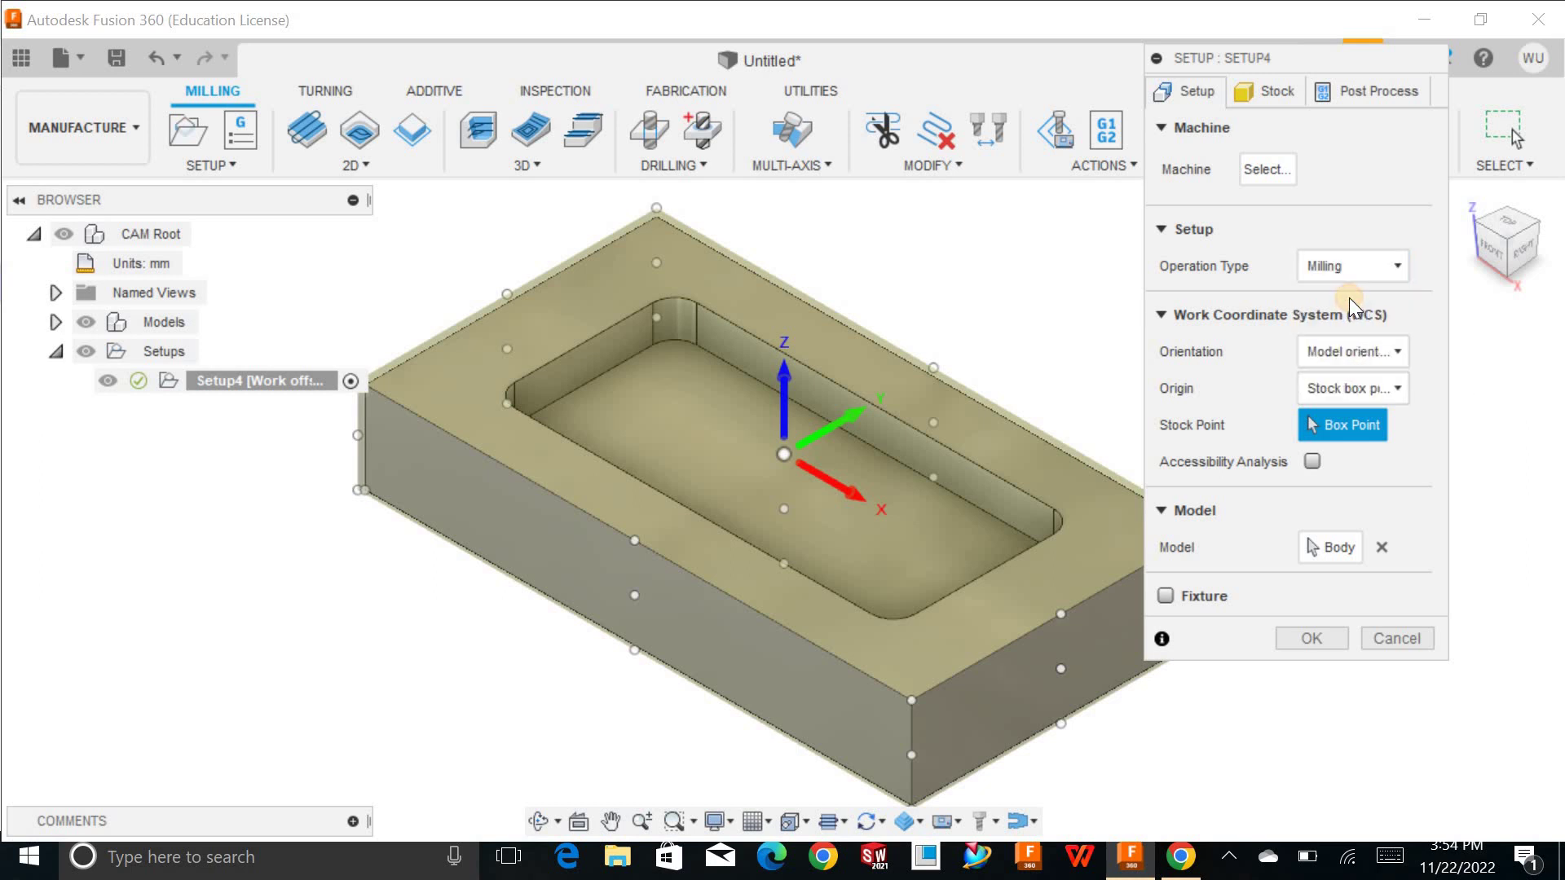
Check the setup's model body selection and examine the relative size box stock around the block from above.
{"action": "left_click", "coordinate": [1334, 541]}
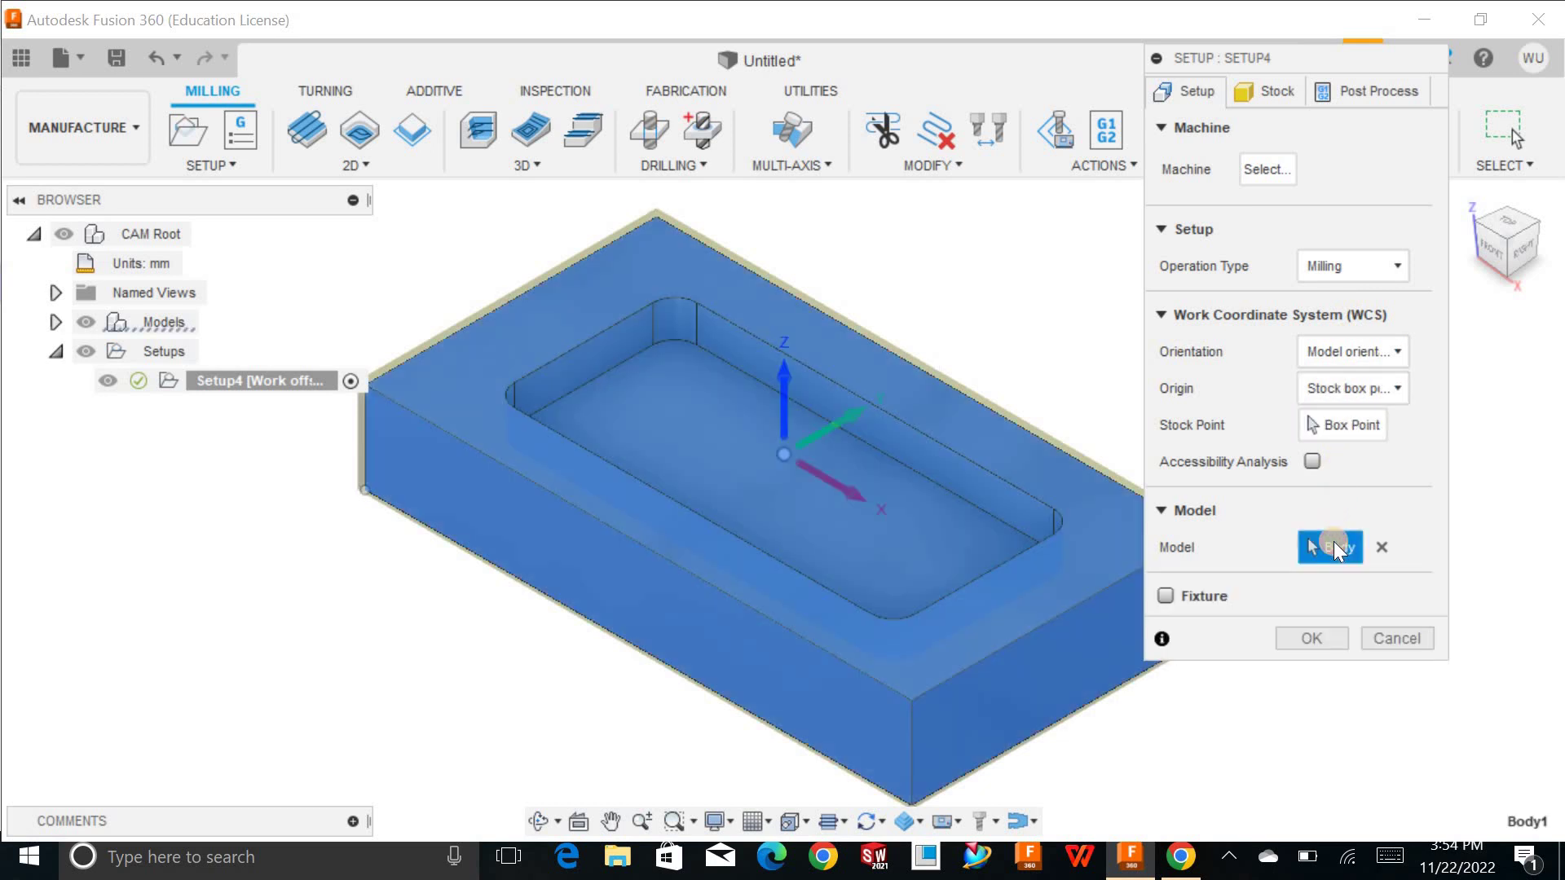
{"action": "middle_click_drag", "start_coordinate": [856, 214], "coordinate": [898, 283], "text": "shift"}
{"action": "left_click", "coordinate": [1261, 84]}
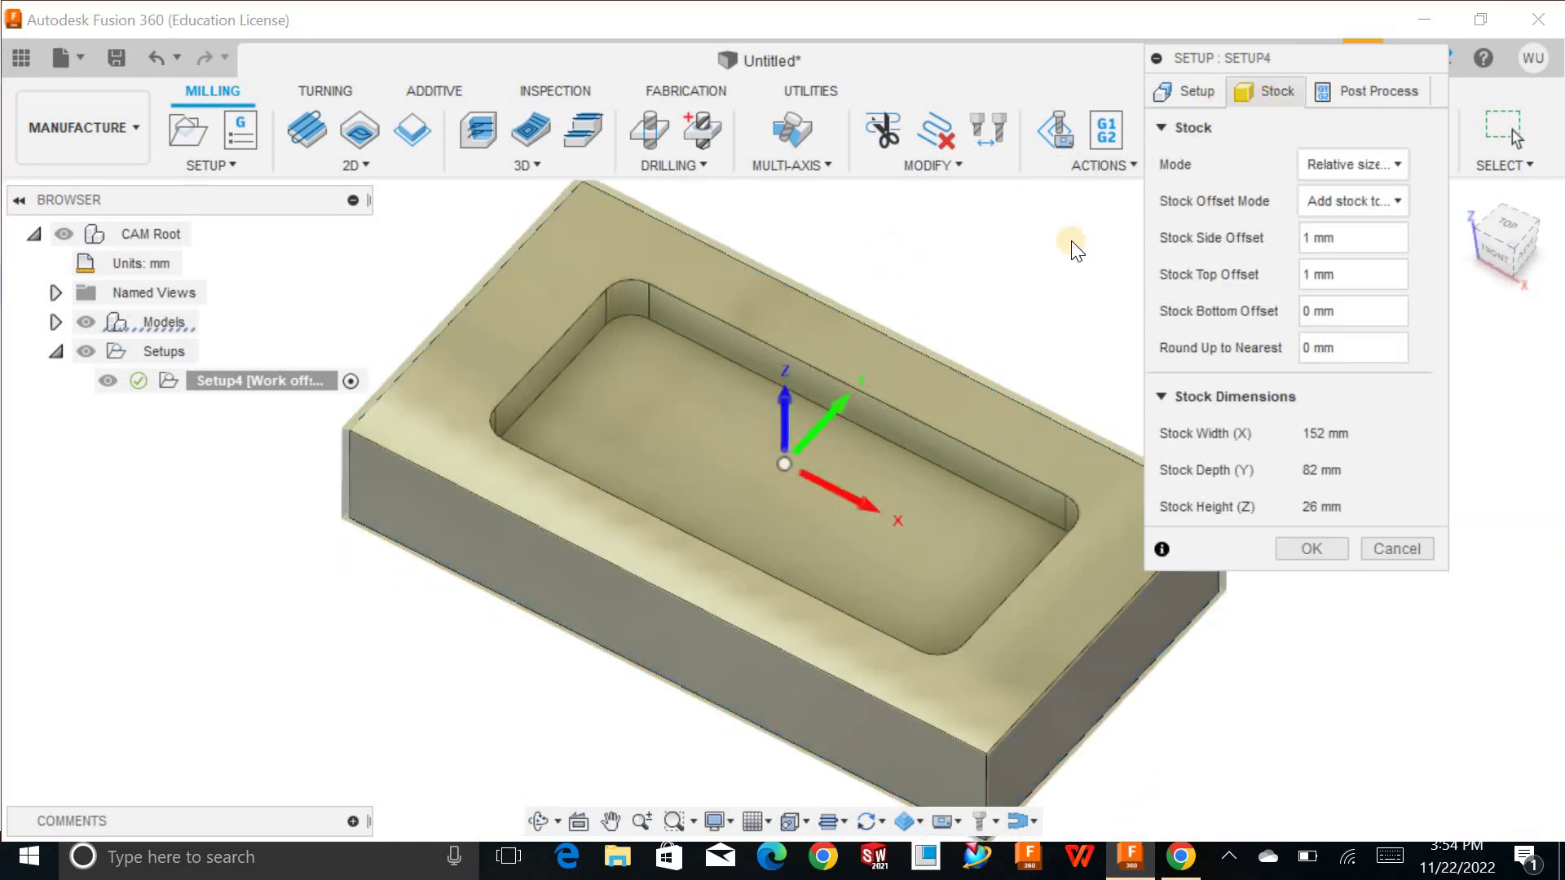
{"action": "middle_click_drag", "start_coordinate": [936, 304], "coordinate": [930, 367], "text": "shift"}
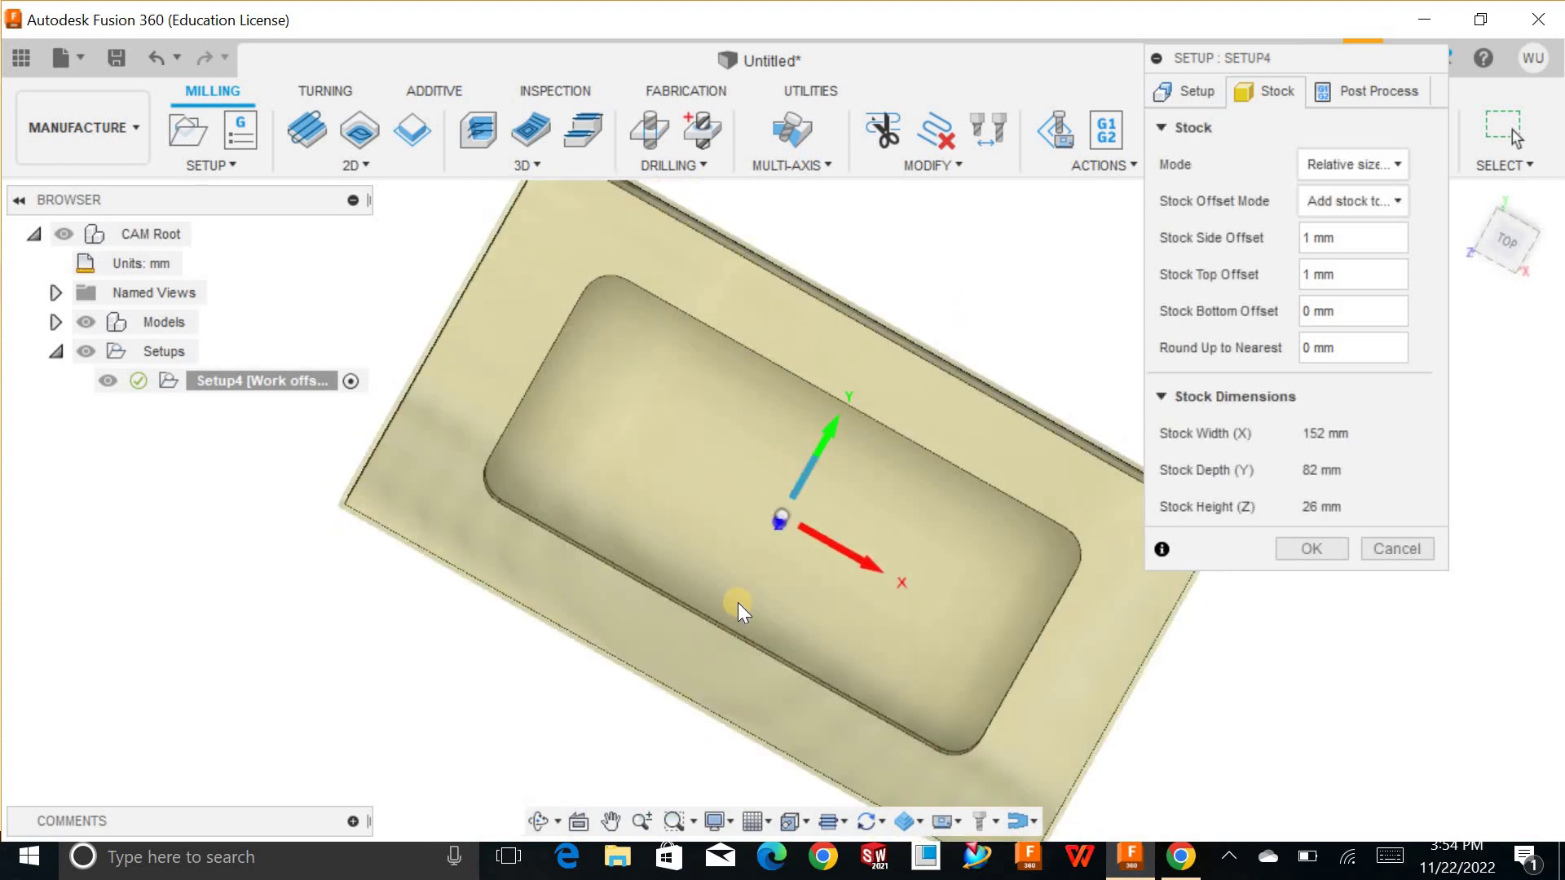
{"action": "left_click", "coordinate": [580, 822]}
{"action": "left_click", "coordinate": [606, 609]}
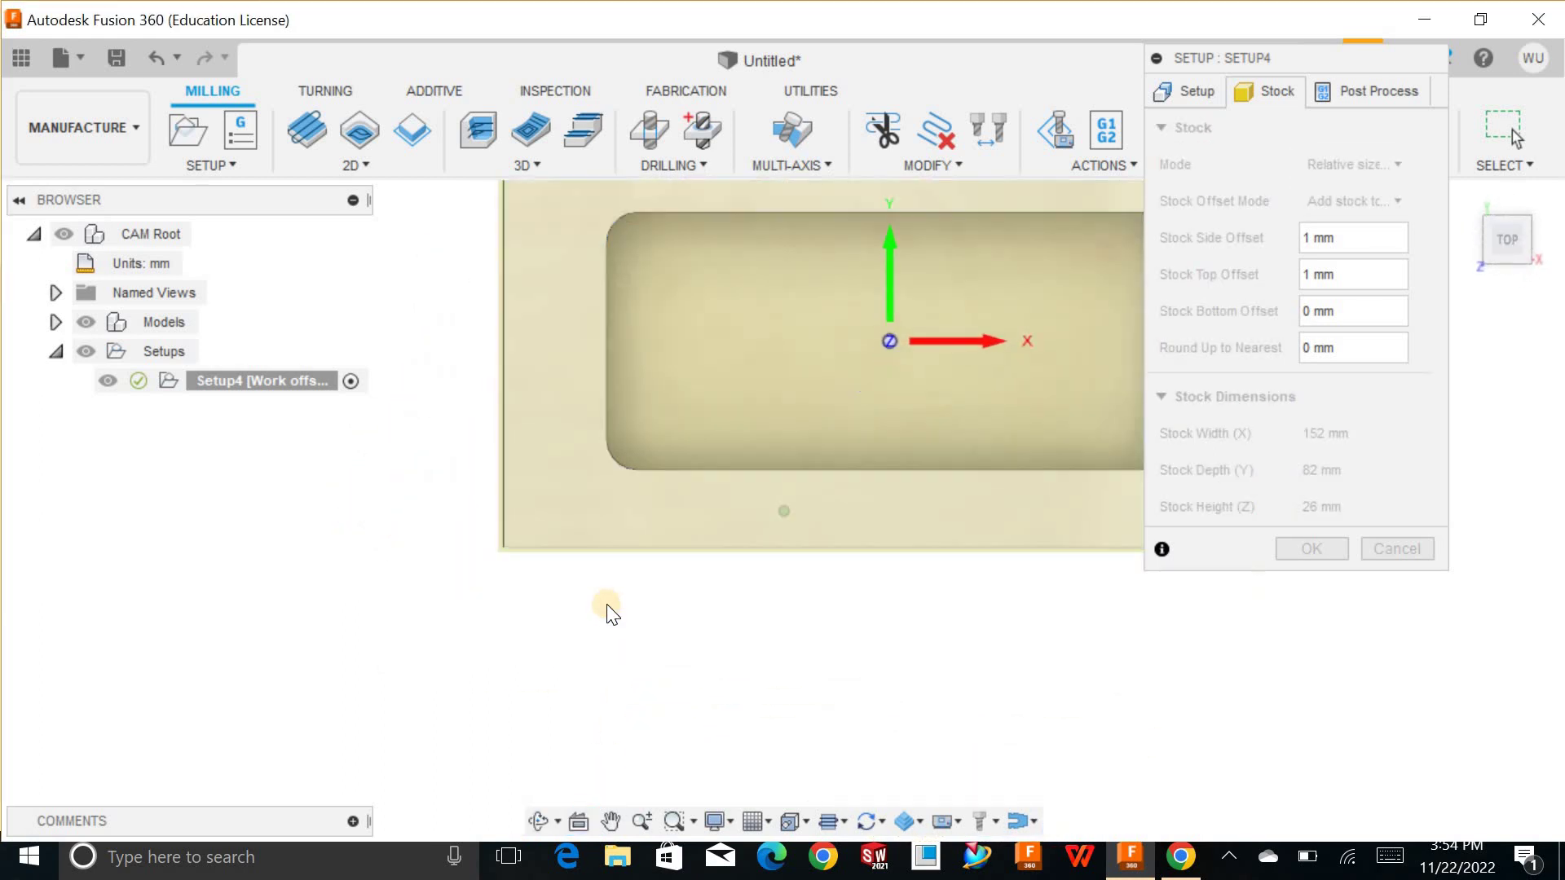
{"action": "scroll", "coordinate": [695, 339], "scroll_direction": "up", "scroll_amount": 5}
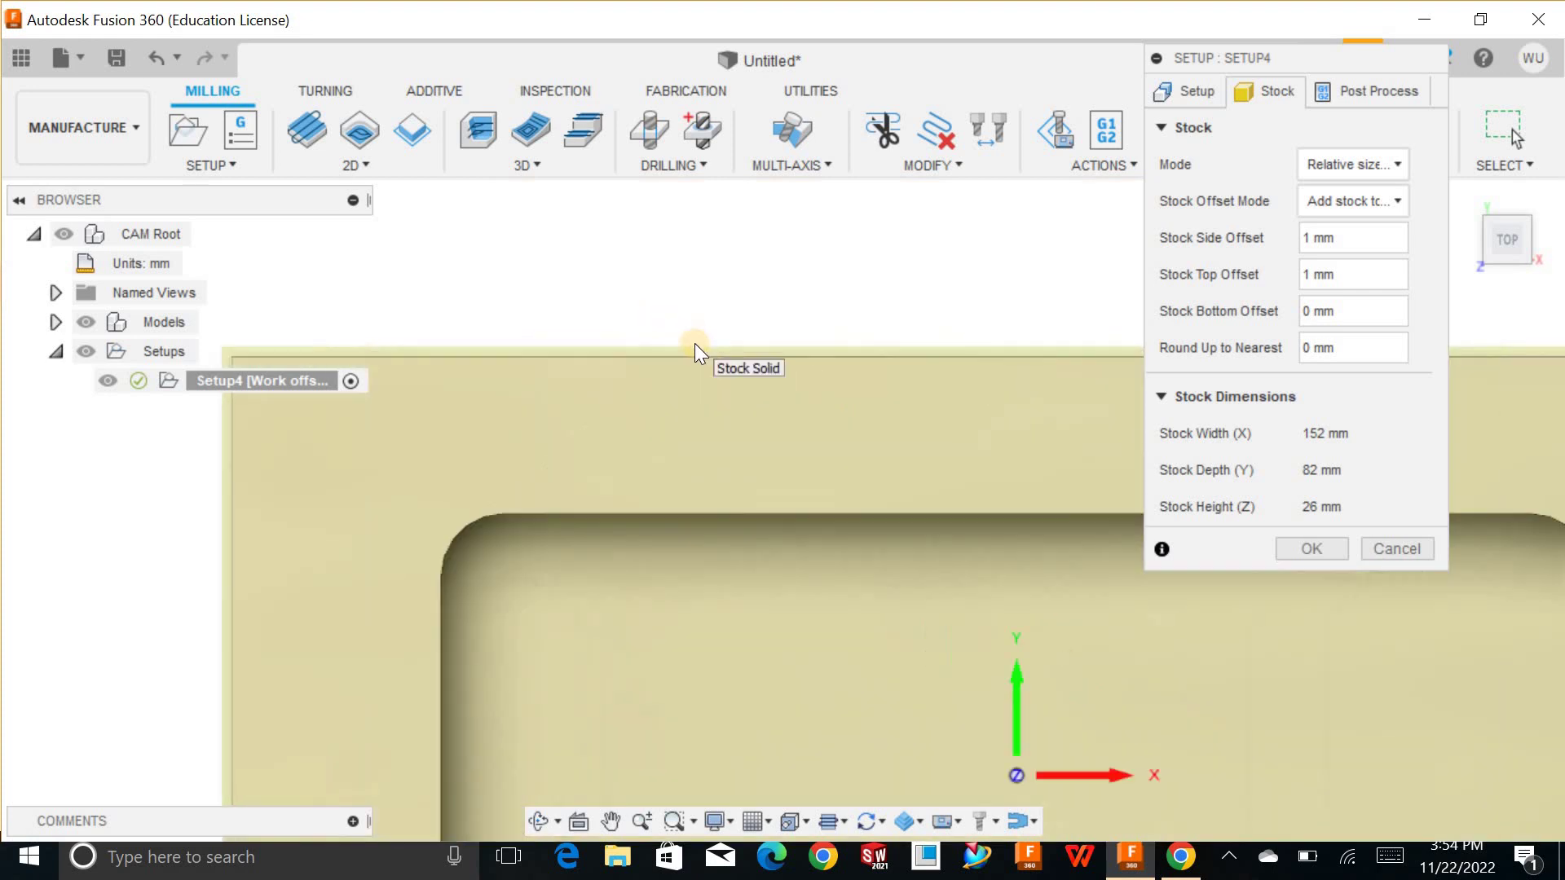
Set the stock mode to Fixed size box and finish the milling setup.
{"action": "left_click", "coordinate": [1350, 162]}
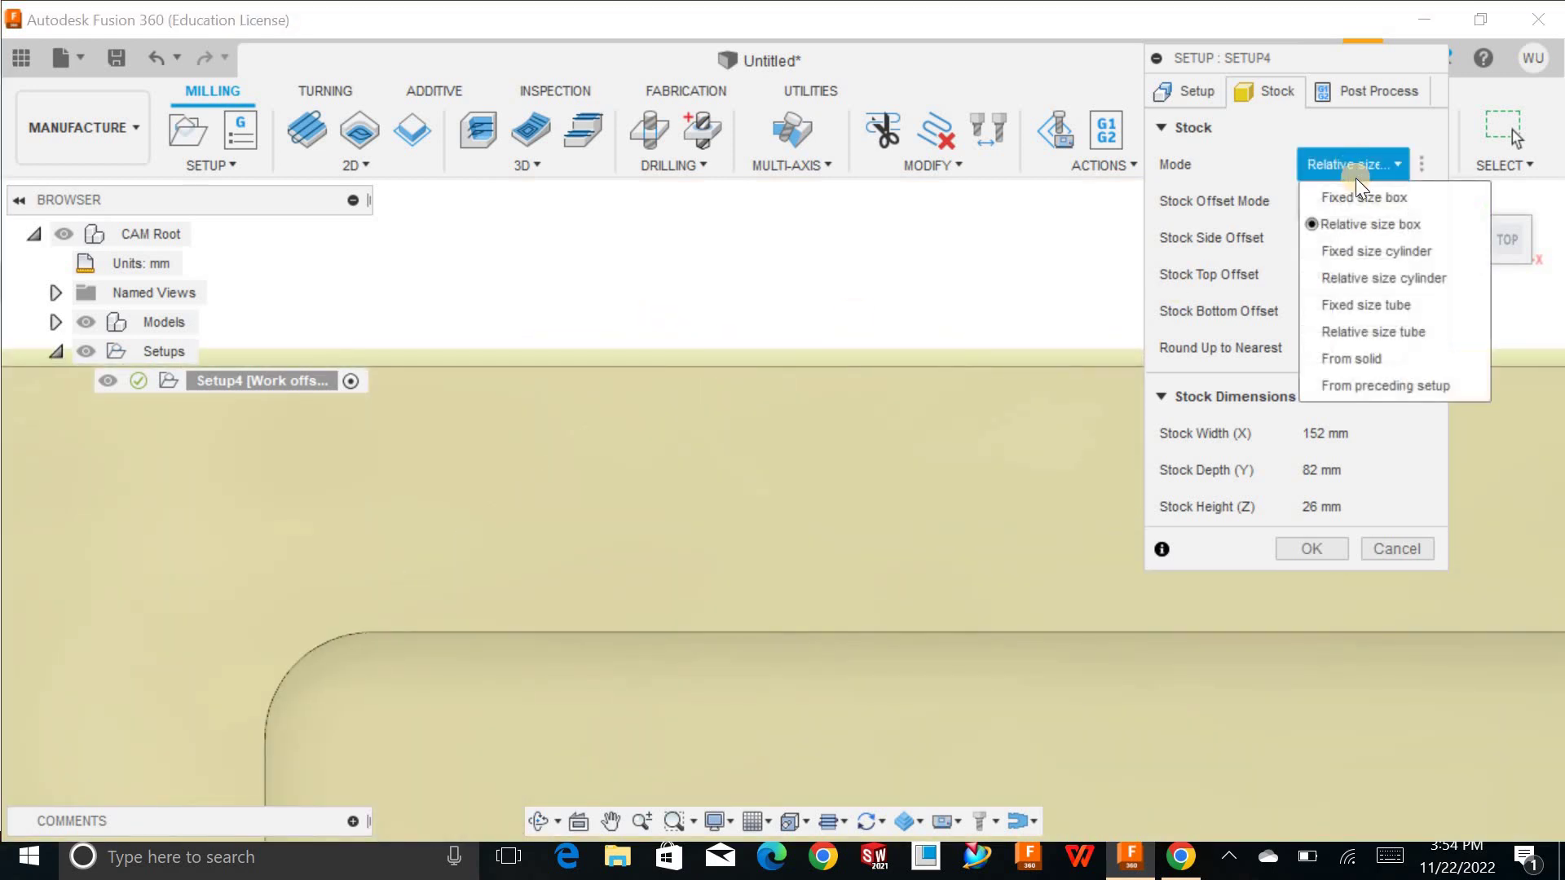
{"action": "left_click", "coordinate": [1355, 194]}
{"action": "scroll", "coordinate": [874, 480], "scroll_direction": "down", "scroll_amount": 10}
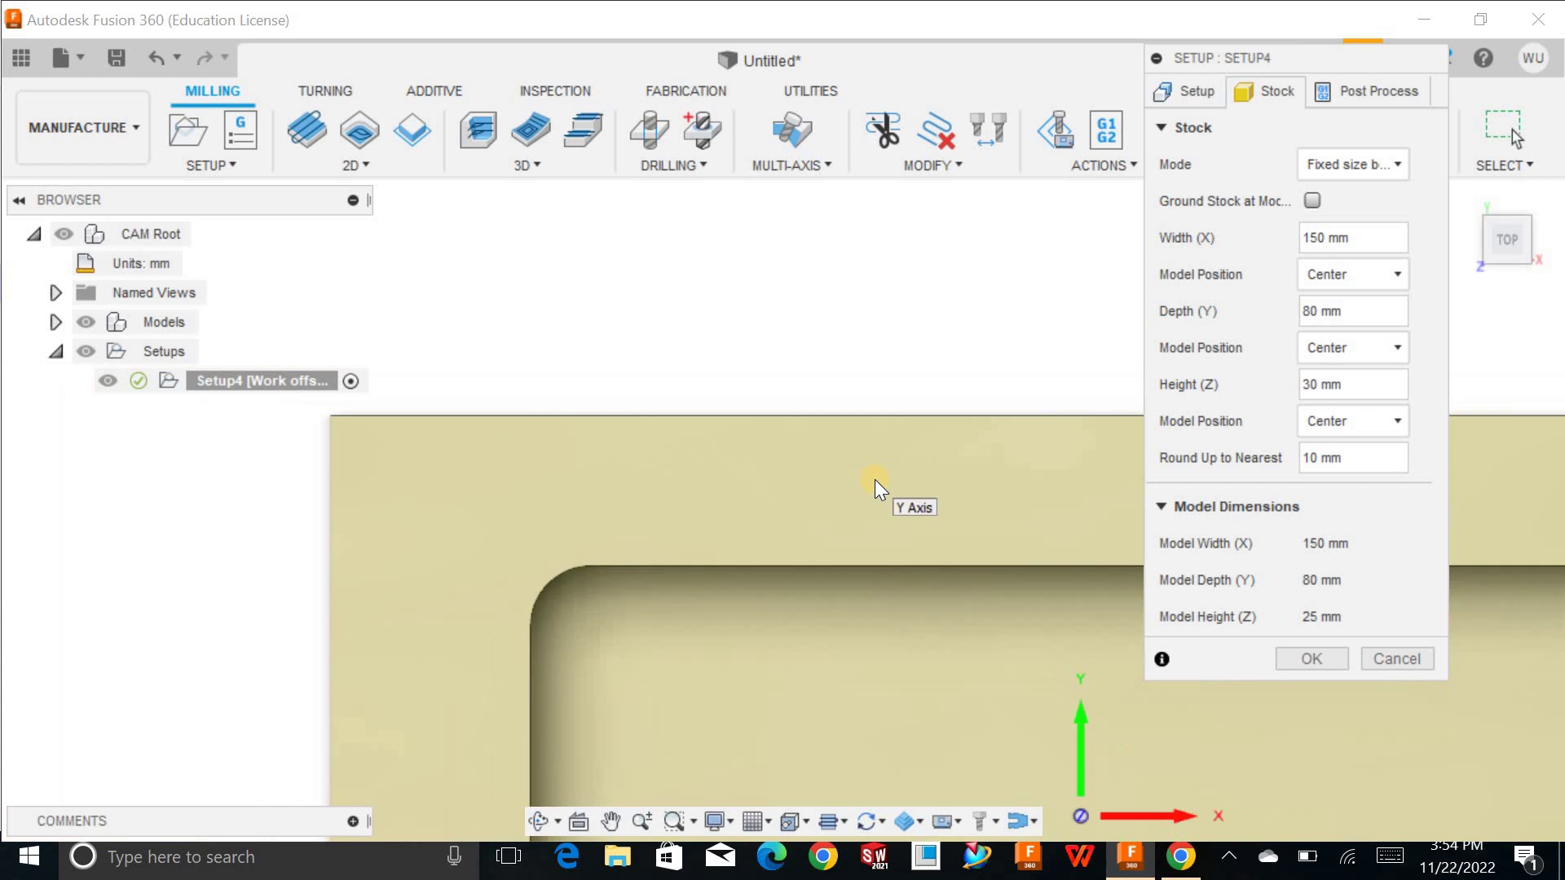
{"action": "middle_click_drag", "start_coordinate": [874, 525], "coordinate": [918, 475], "text": "shift"}
{"action": "scroll", "coordinate": [836, 457], "scroll_direction": "up", "scroll_amount": 5}
{"action": "scroll", "coordinate": [815, 463], "scroll_direction": "down", "scroll_amount": 3}
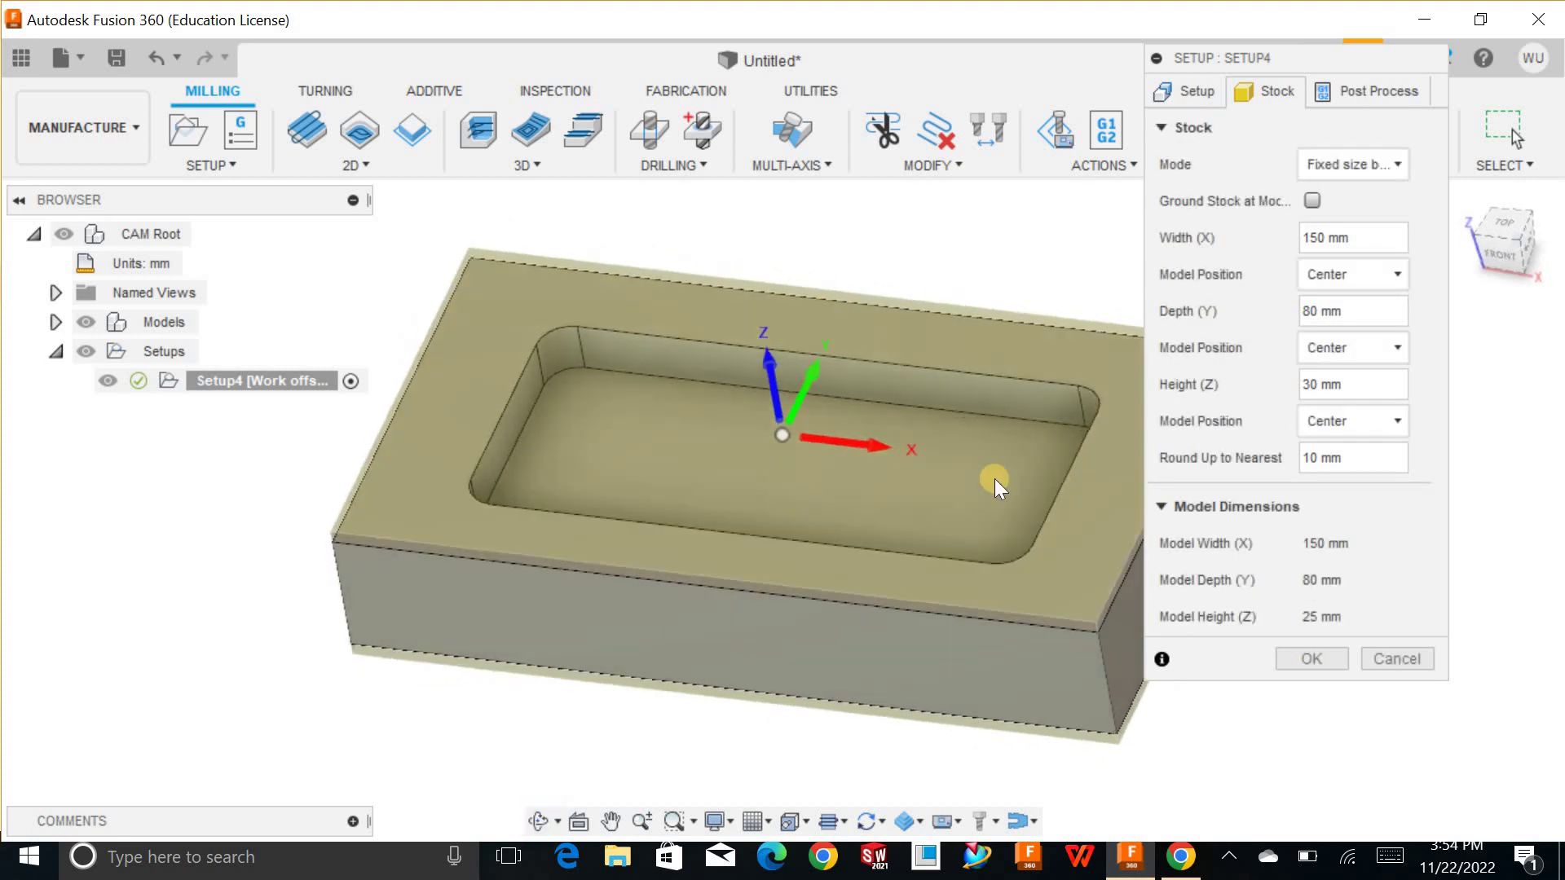
{"action": "left_click", "coordinate": [1299, 660]}
{"action": "middle_click_drag", "start_coordinate": [1328, 570], "coordinate": [1350, 489], "text": "shift"}
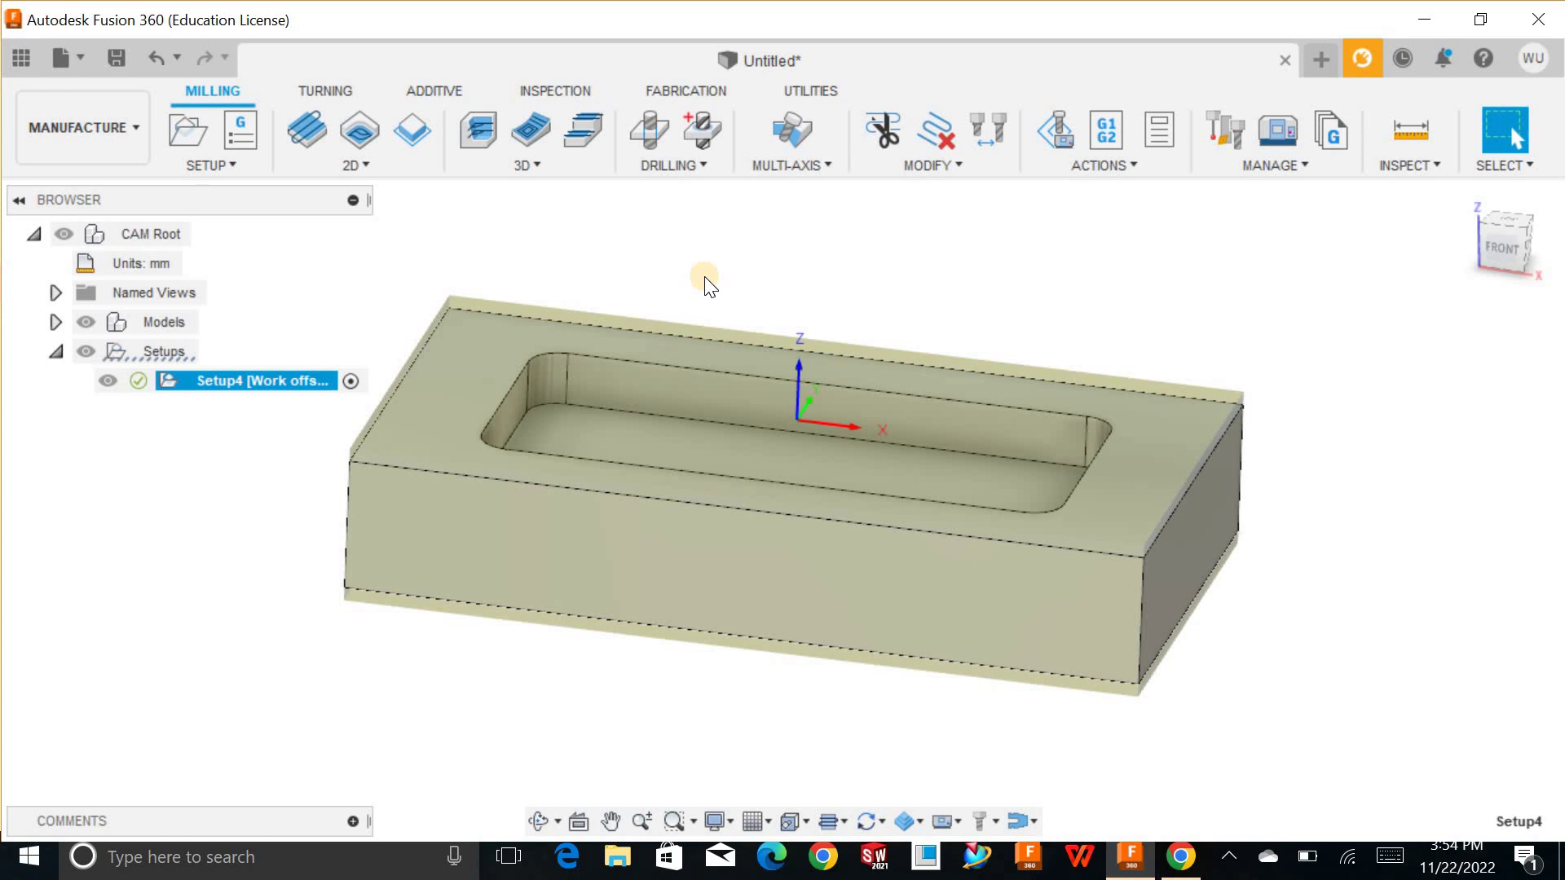
Look over the available 2D milling operations and examine the block and its pocket from several angles.
{"action": "left_click", "coordinate": [373, 173]}
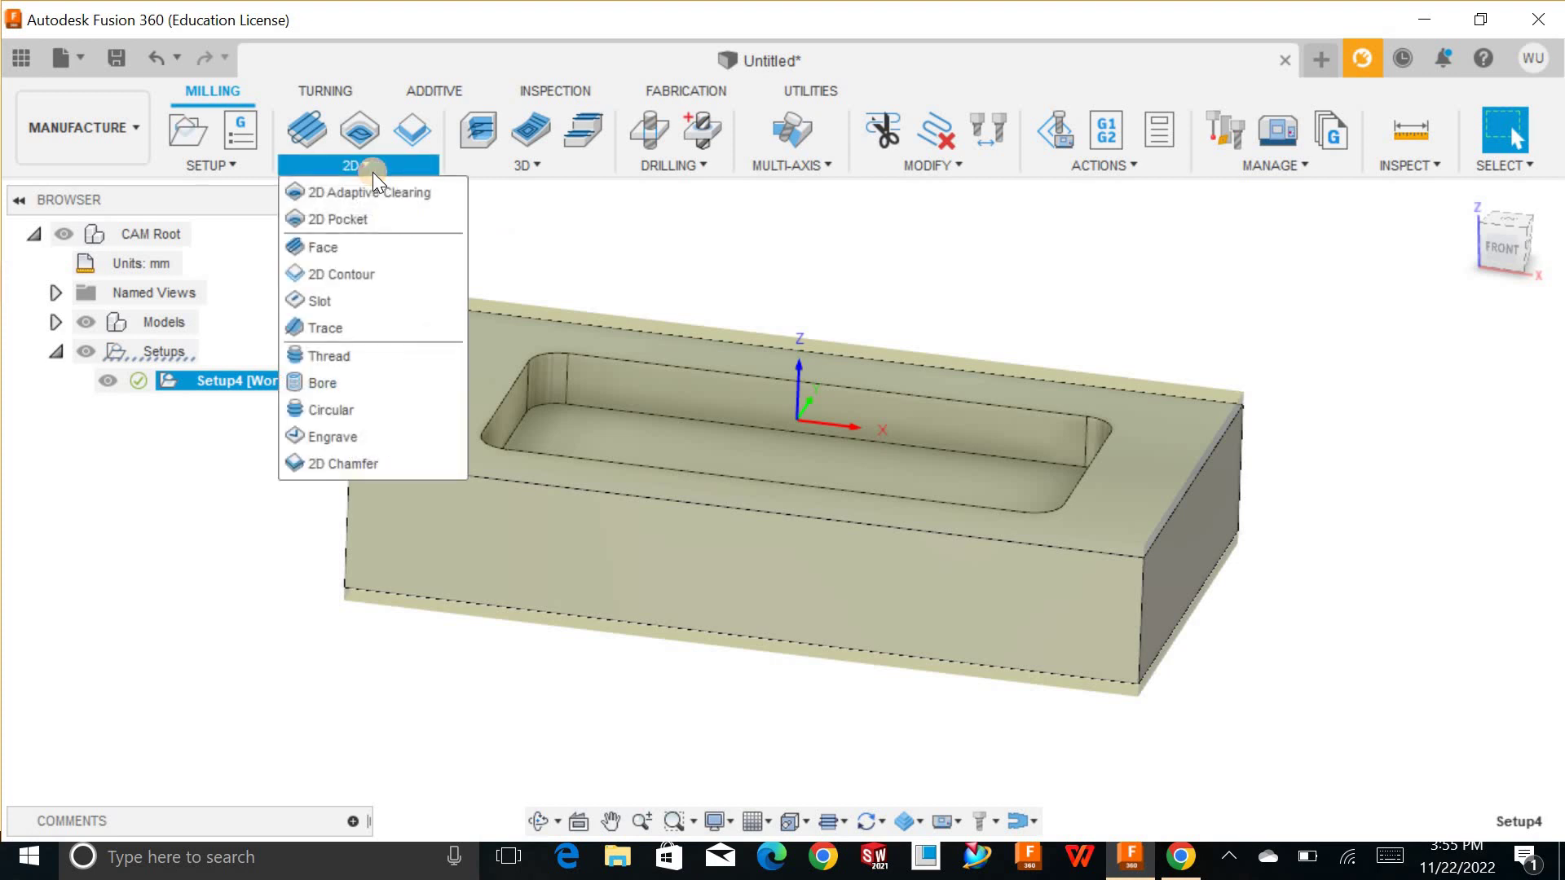
{"action": "left_click", "coordinate": [741, 279]}
{"action": "middle_click_drag", "start_coordinate": [741, 280], "coordinate": [616, 381], "text": "shift"}
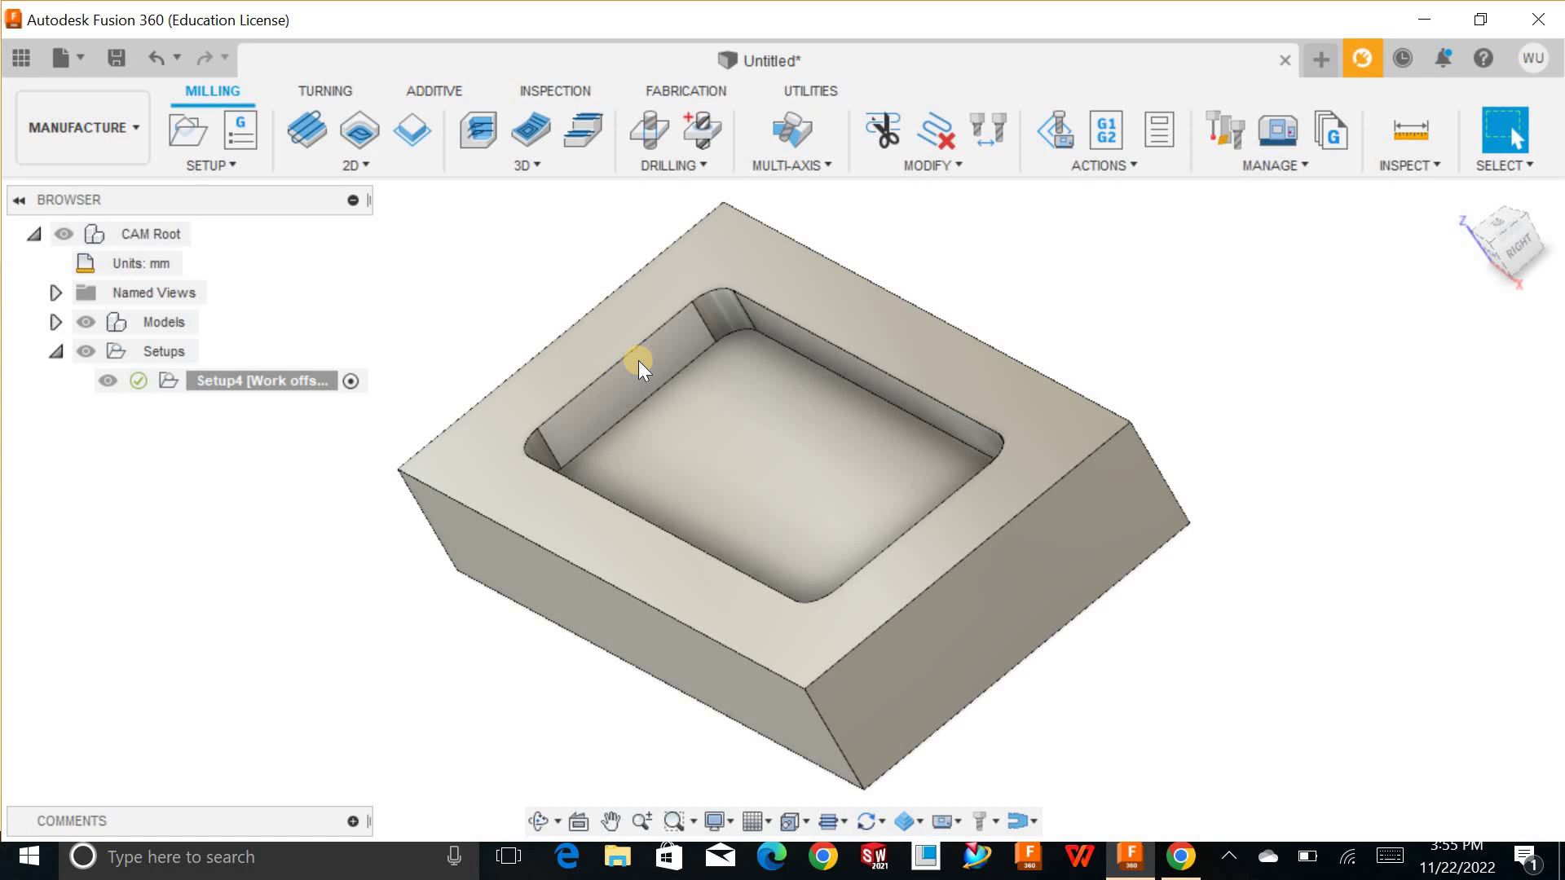
{"action": "middle_click_drag", "start_coordinate": [457, 339], "coordinate": [515, 405], "text": "shift"}
{"action": "left_click", "coordinate": [515, 405]}
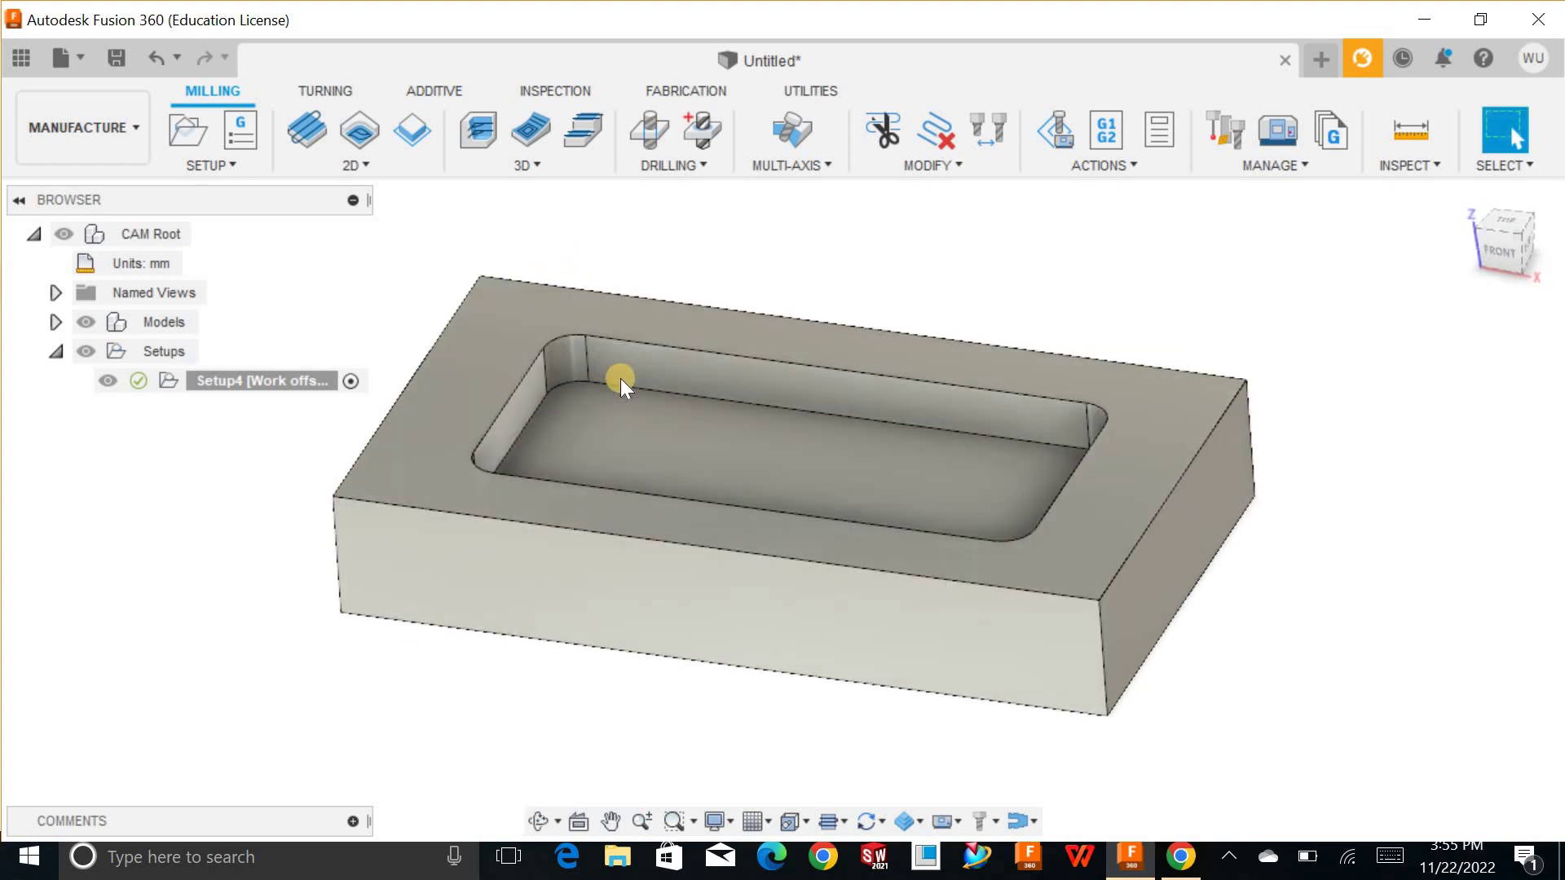
{"action": "mouse_move", "coordinate": [817, 277]}
{"action": "middle_mouse_down", "text": "shift"}
{"action": "mouse_move", "coordinate": [831, 234]}
{"action": "mouse_move", "coordinate": [832, 258]}
{"action": "middle_mouse_up", "text": "shift"}
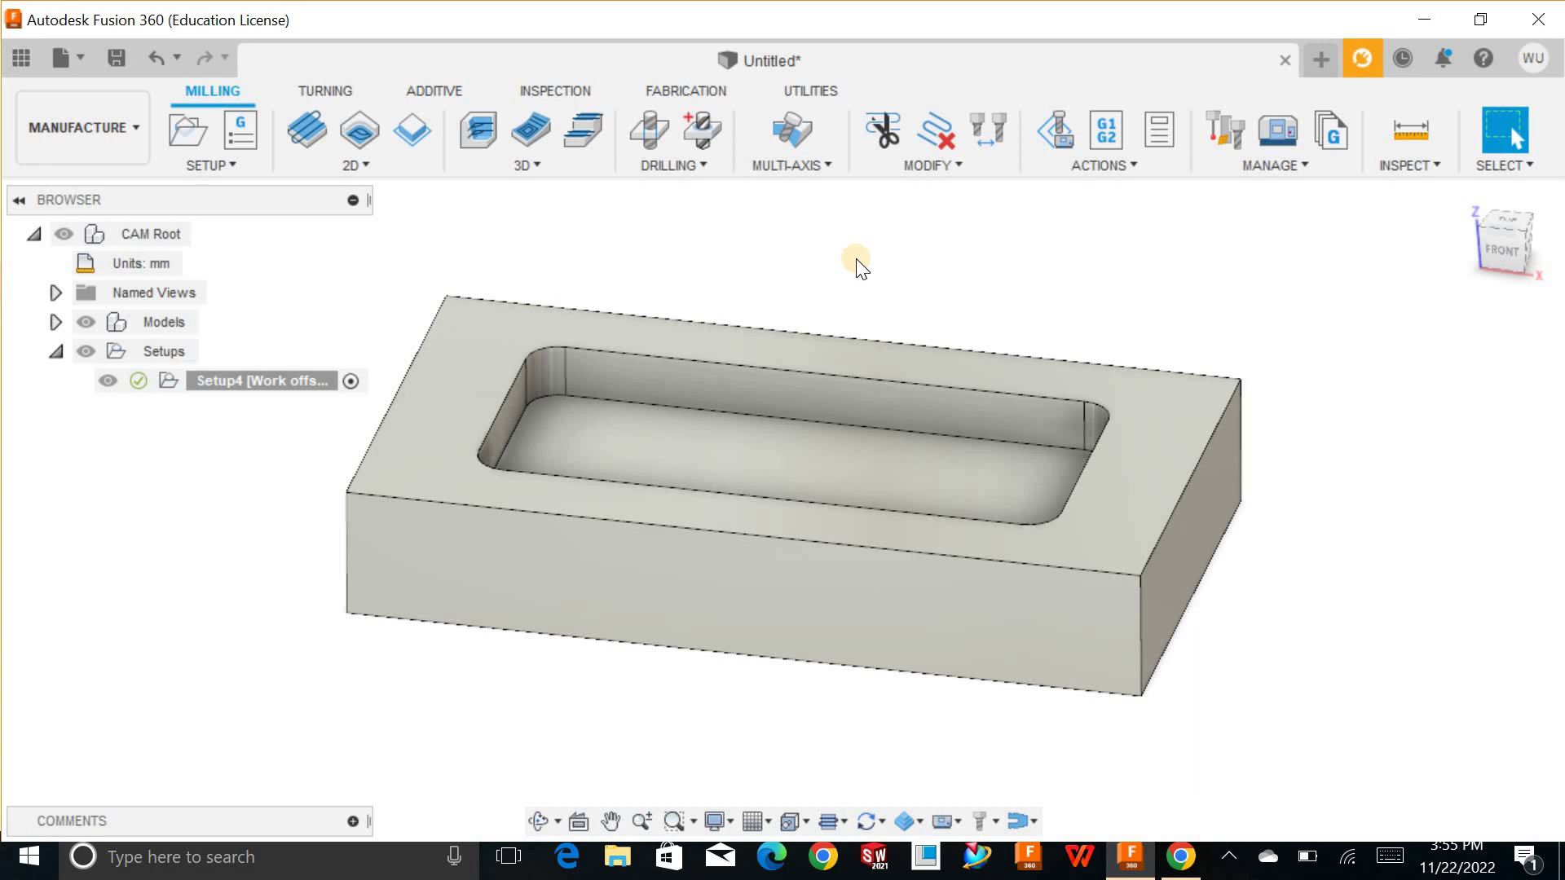
{"action": "middle_click_drag", "start_coordinate": [850, 277], "coordinate": [810, 257], "text": "shift"}
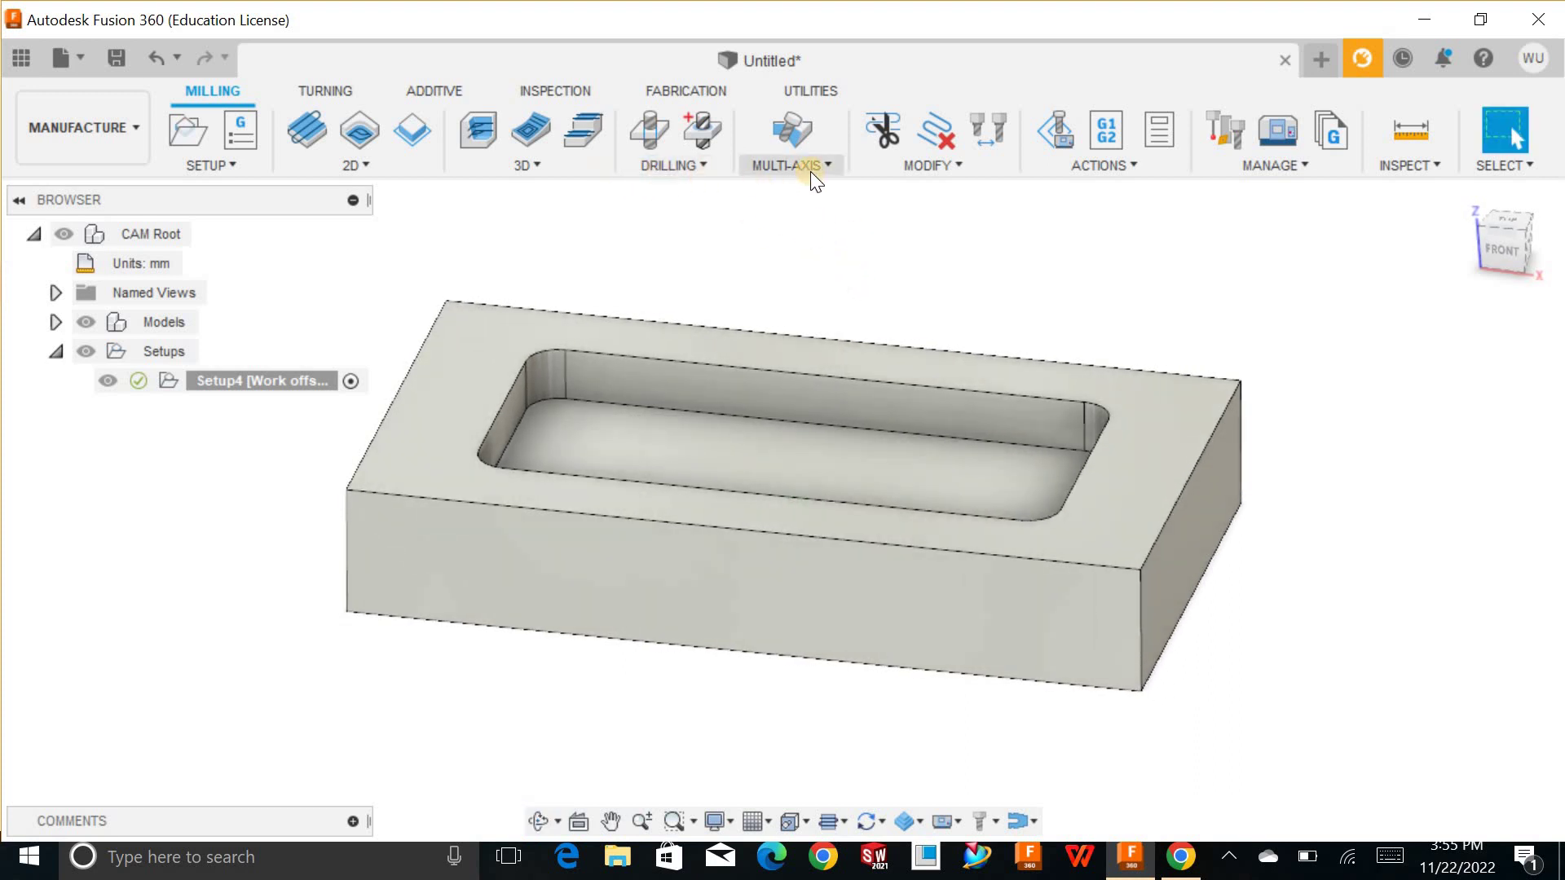
{"action": "middle_click_drag", "start_coordinate": [773, 259], "coordinate": [717, 277], "text": "shift"}
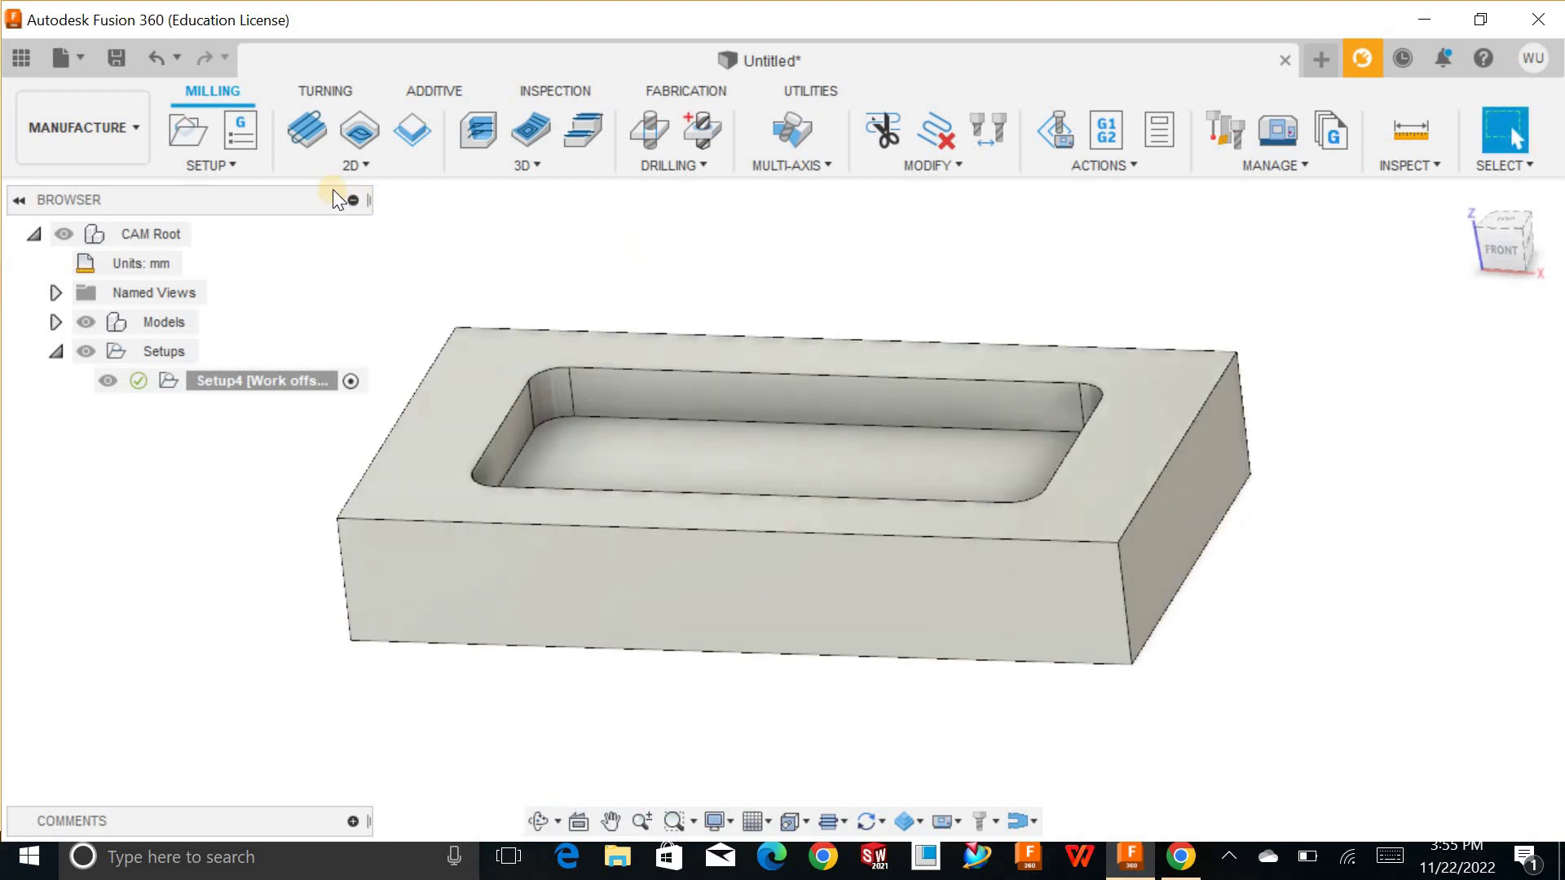
Start a 2D Pocket operation and assign it the Ø10mm flat end mill from my tool library.
{"action": "left_click", "coordinate": [393, 173]}
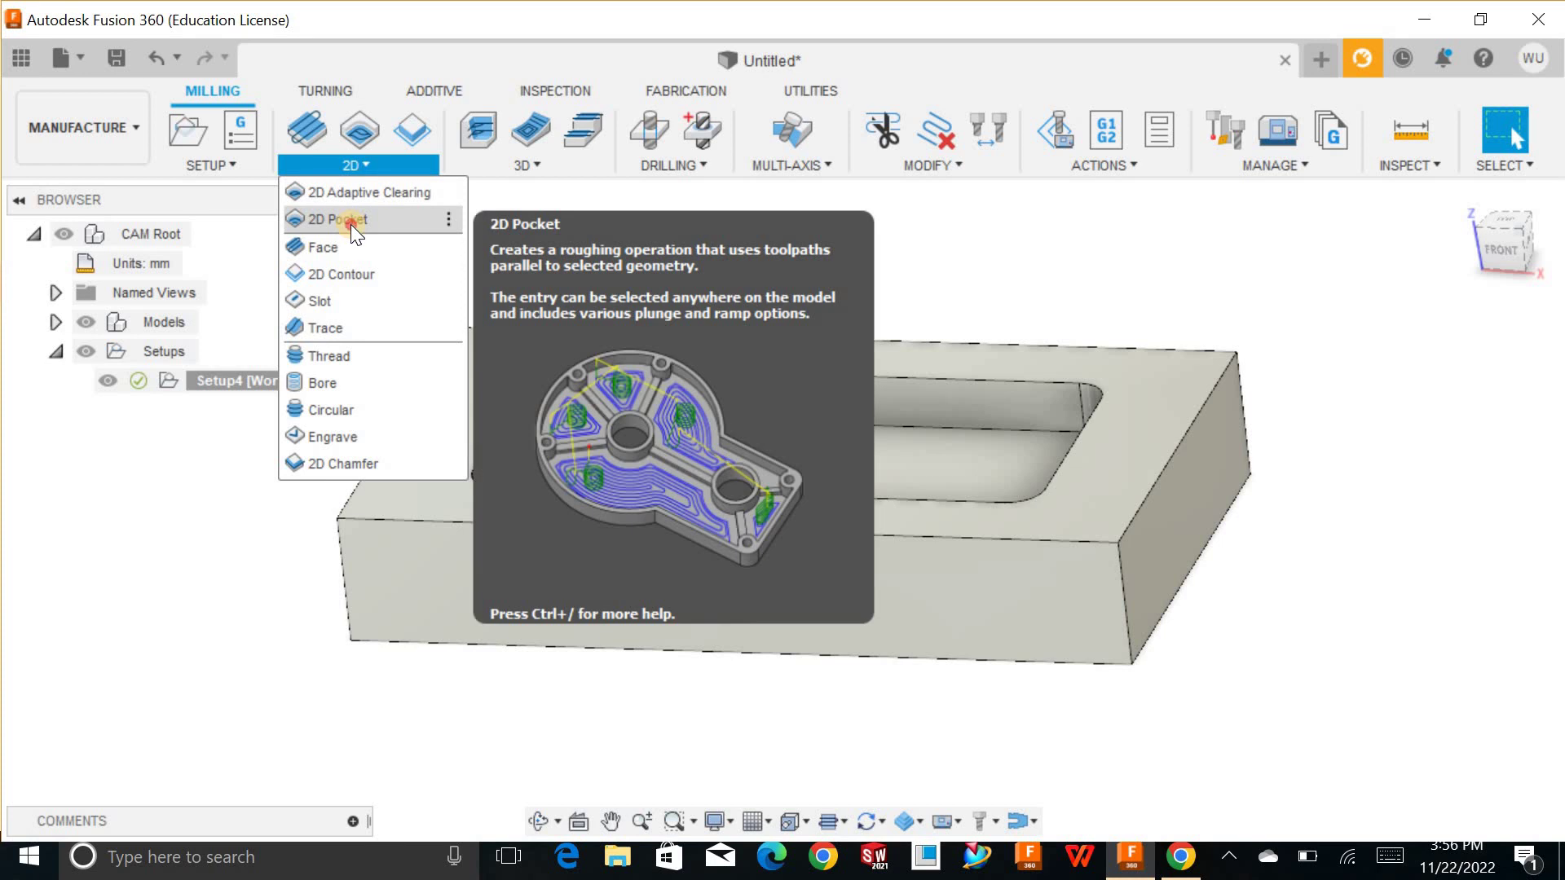
{"action": "left_click", "coordinate": [350, 224]}
{"action": "middle_click_drag", "start_coordinate": [830, 237], "coordinate": [1090, 231], "text": "shift"}
{"action": "left_click", "coordinate": [1322, 167]}
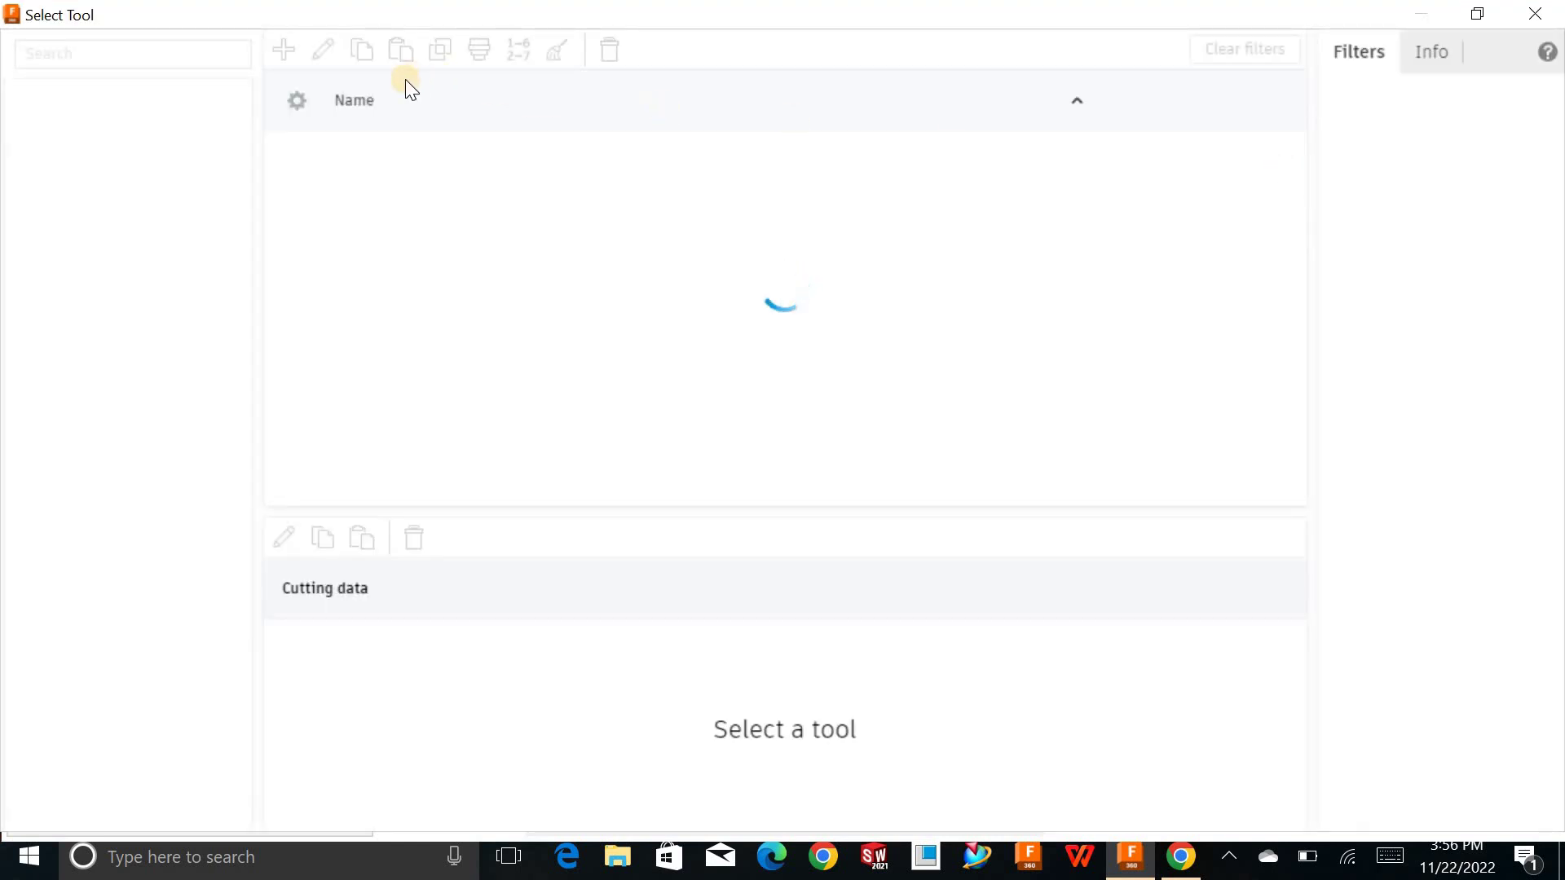
{"action": "left_click", "coordinate": [278, 51]}
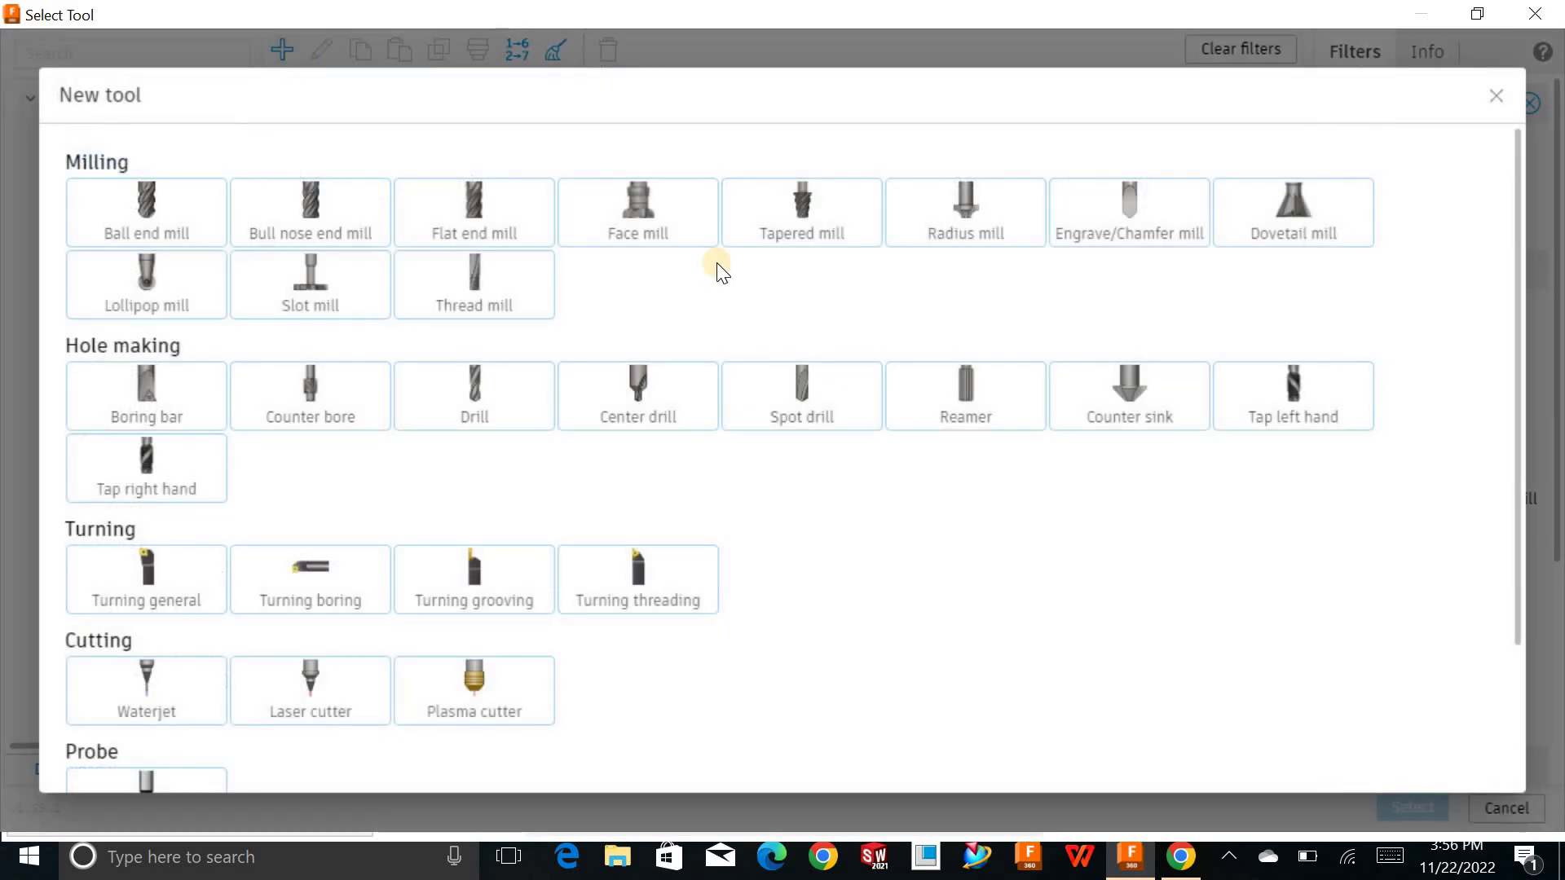
{"action": "left_click", "coordinate": [1486, 93]}
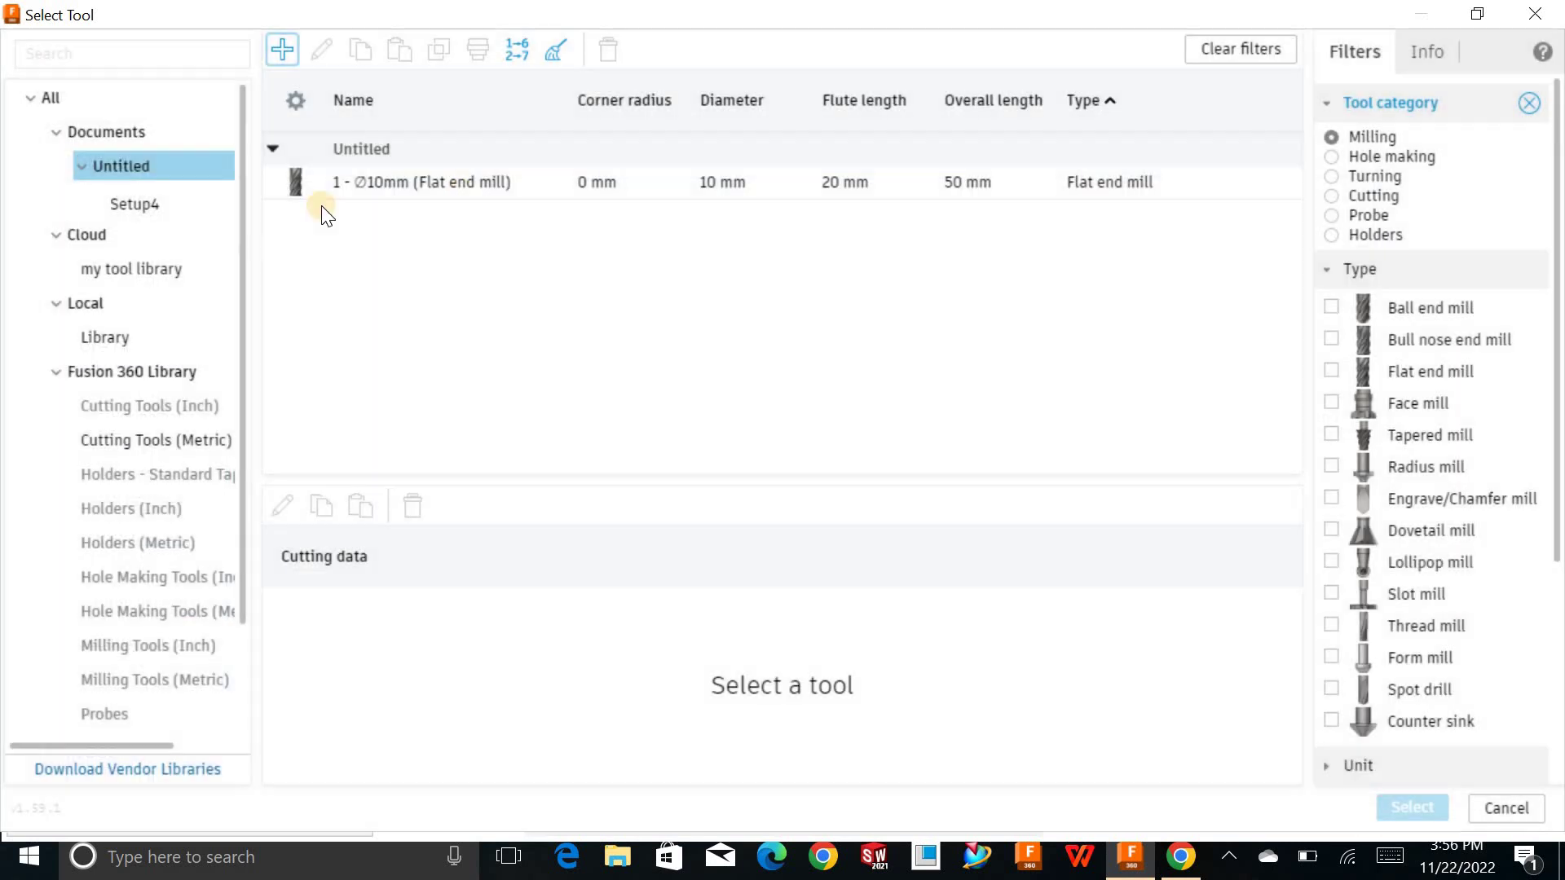
{"action": "left_click", "coordinate": [189, 257]}
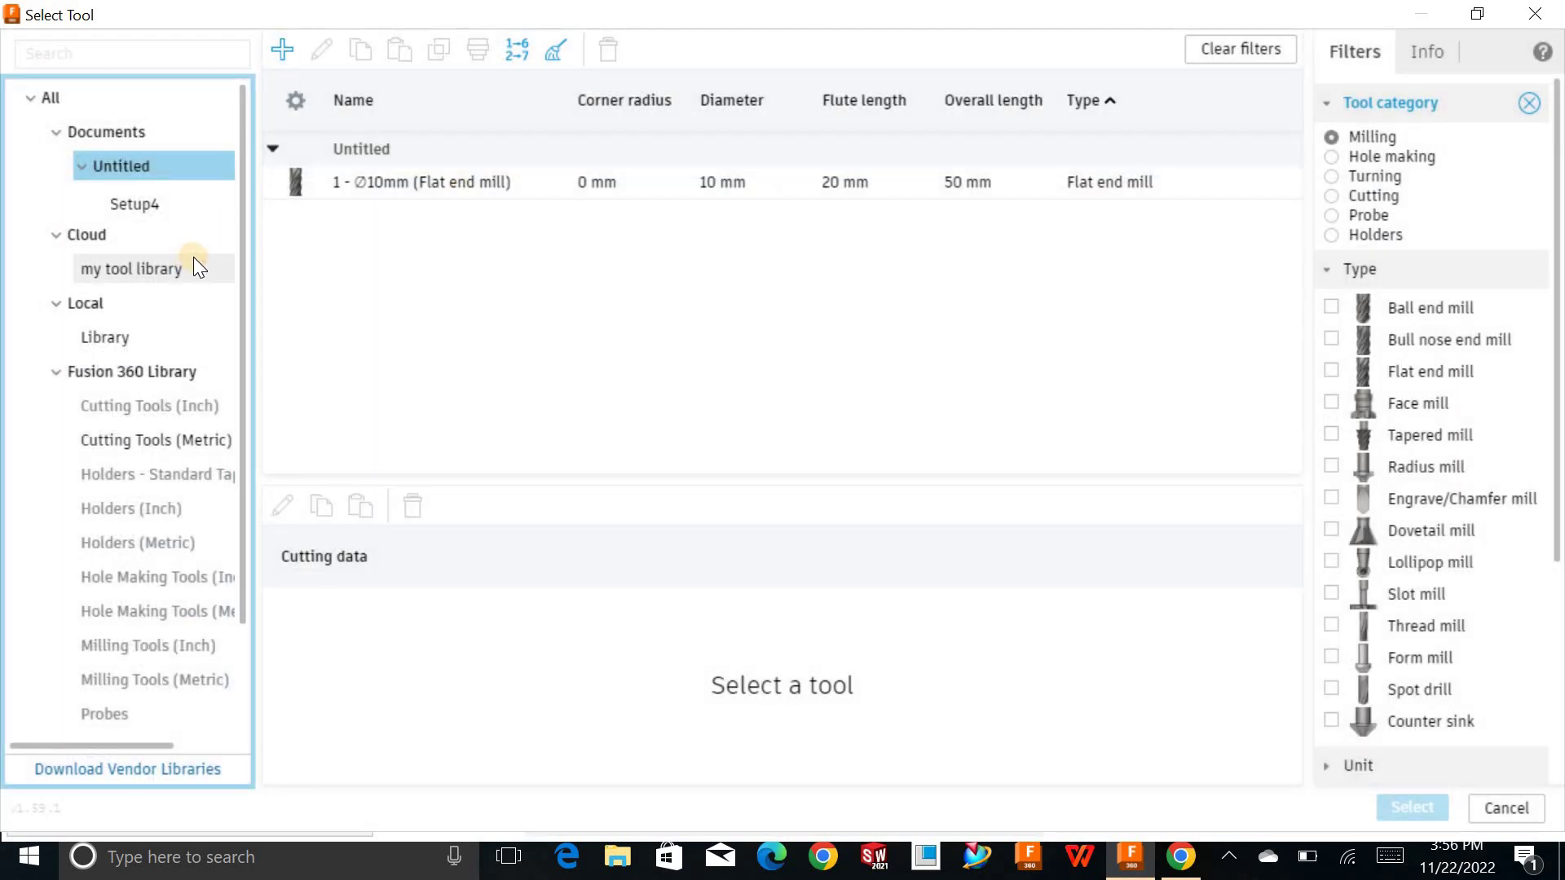
{"action": "left_click", "coordinate": [683, 183]}
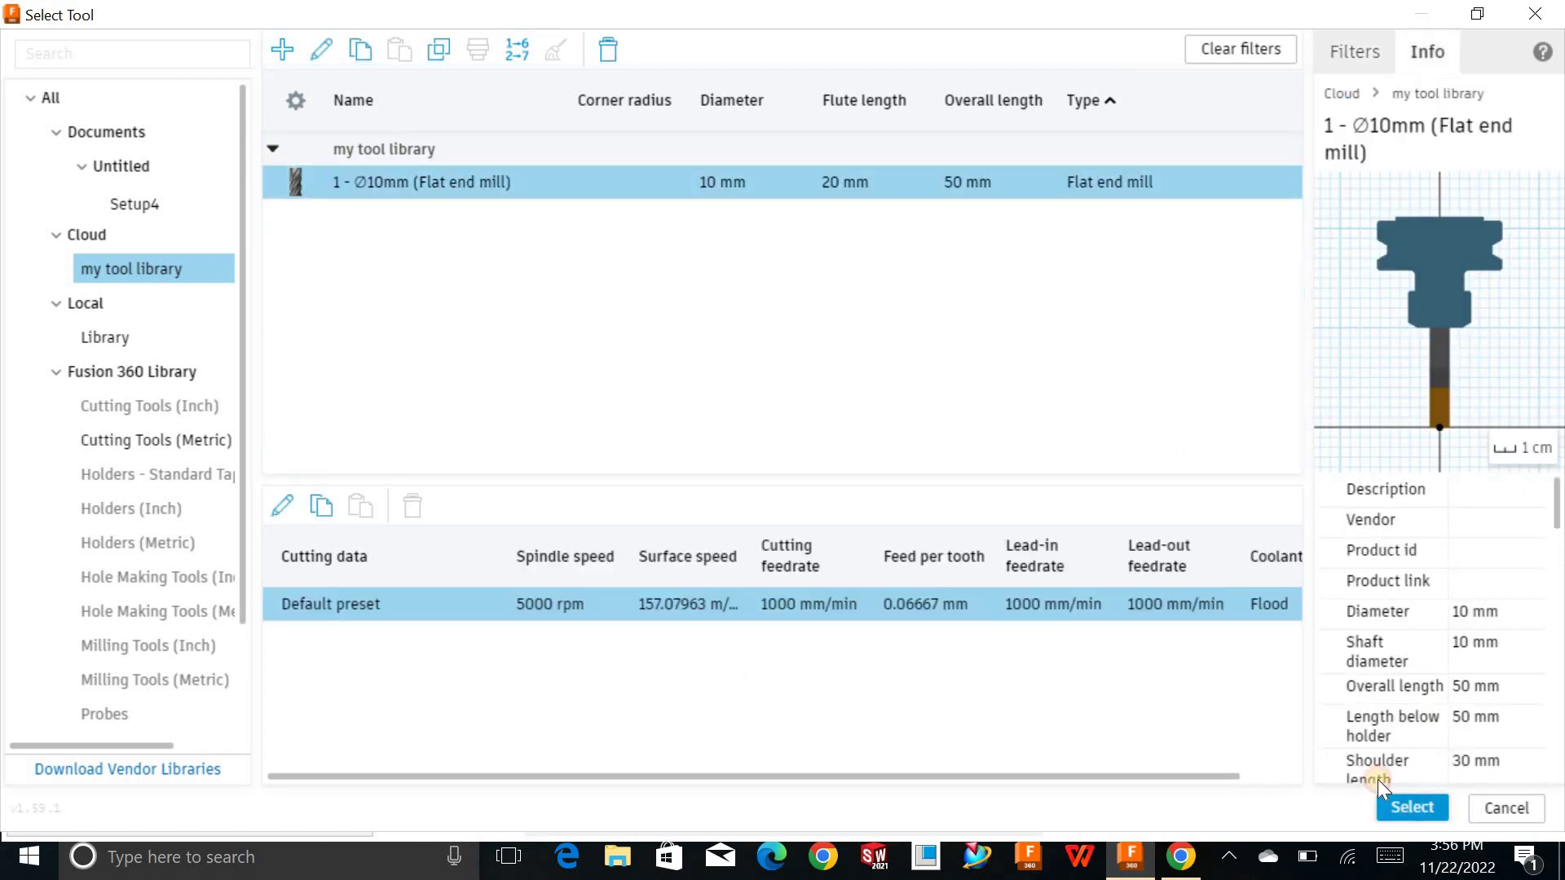
{"action": "left_click", "coordinate": [1412, 807]}
Select the floor of the rounded-corner pocket as the pocket selection for the operation's geometry.
{"action": "scroll", "coordinate": [662, 351], "scroll_direction": "down", "scroll_amount": 5}
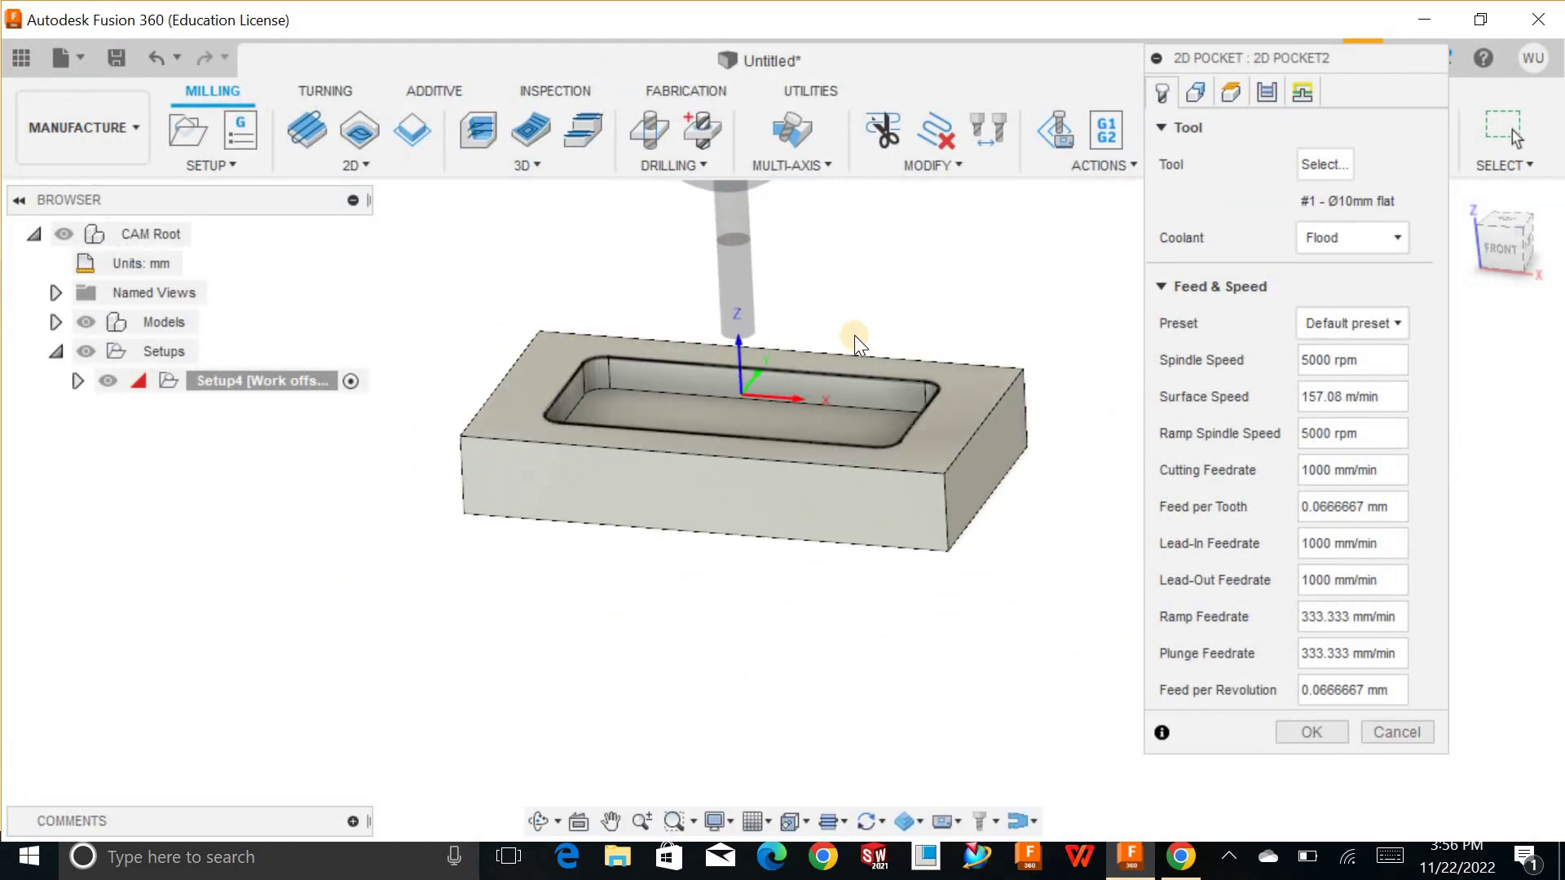
{"action": "scroll", "coordinate": [841, 302], "scroll_direction": "down", "scroll_amount": 4}
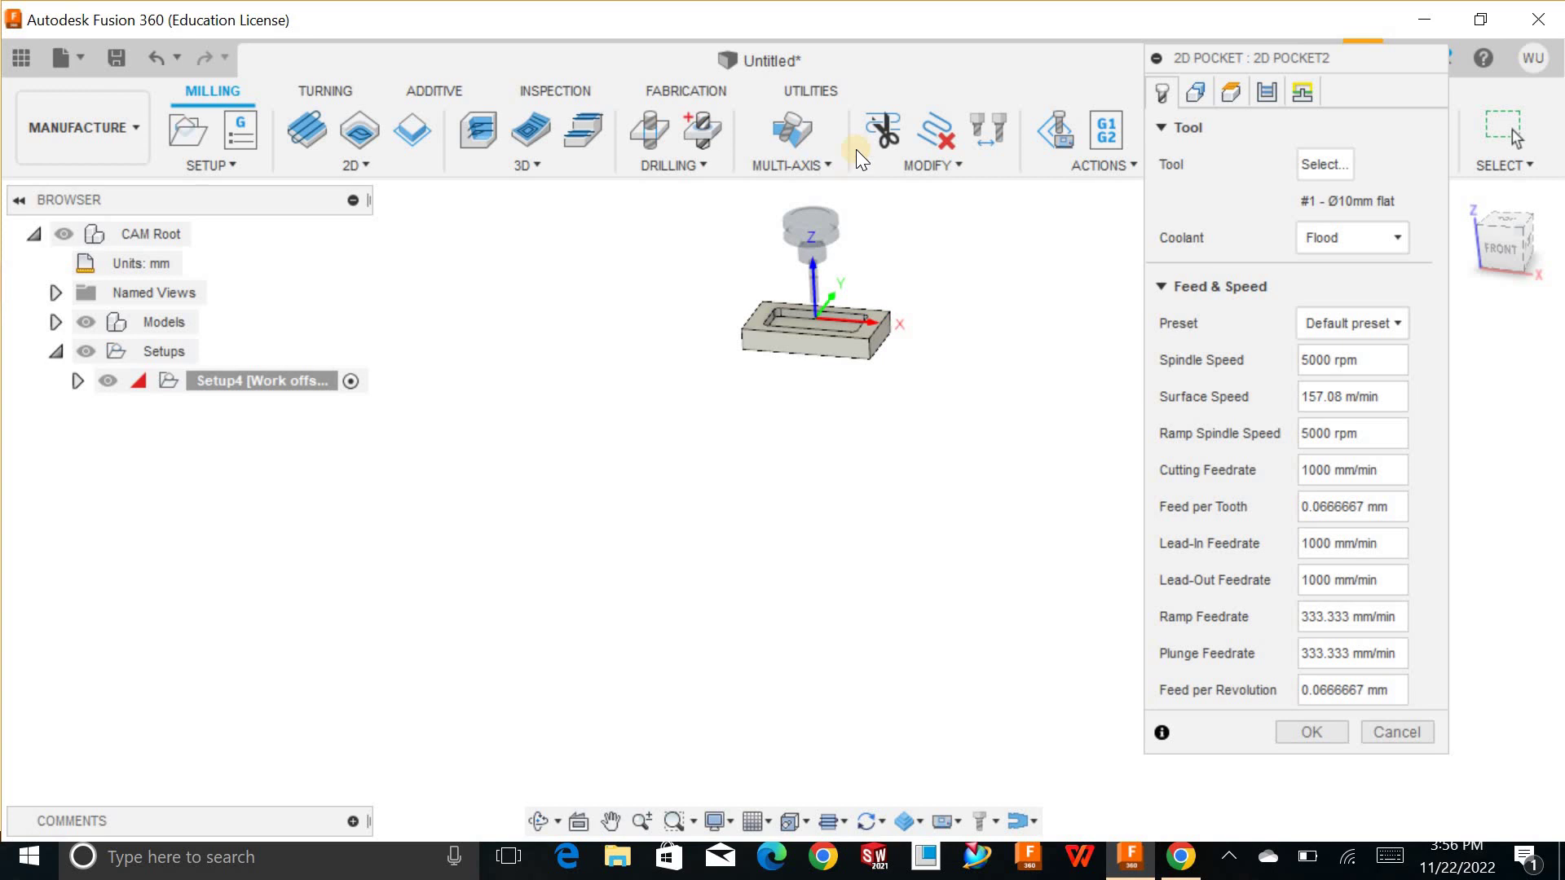
{"action": "scroll", "coordinate": [847, 350], "scroll_direction": "up", "scroll_amount": 5}
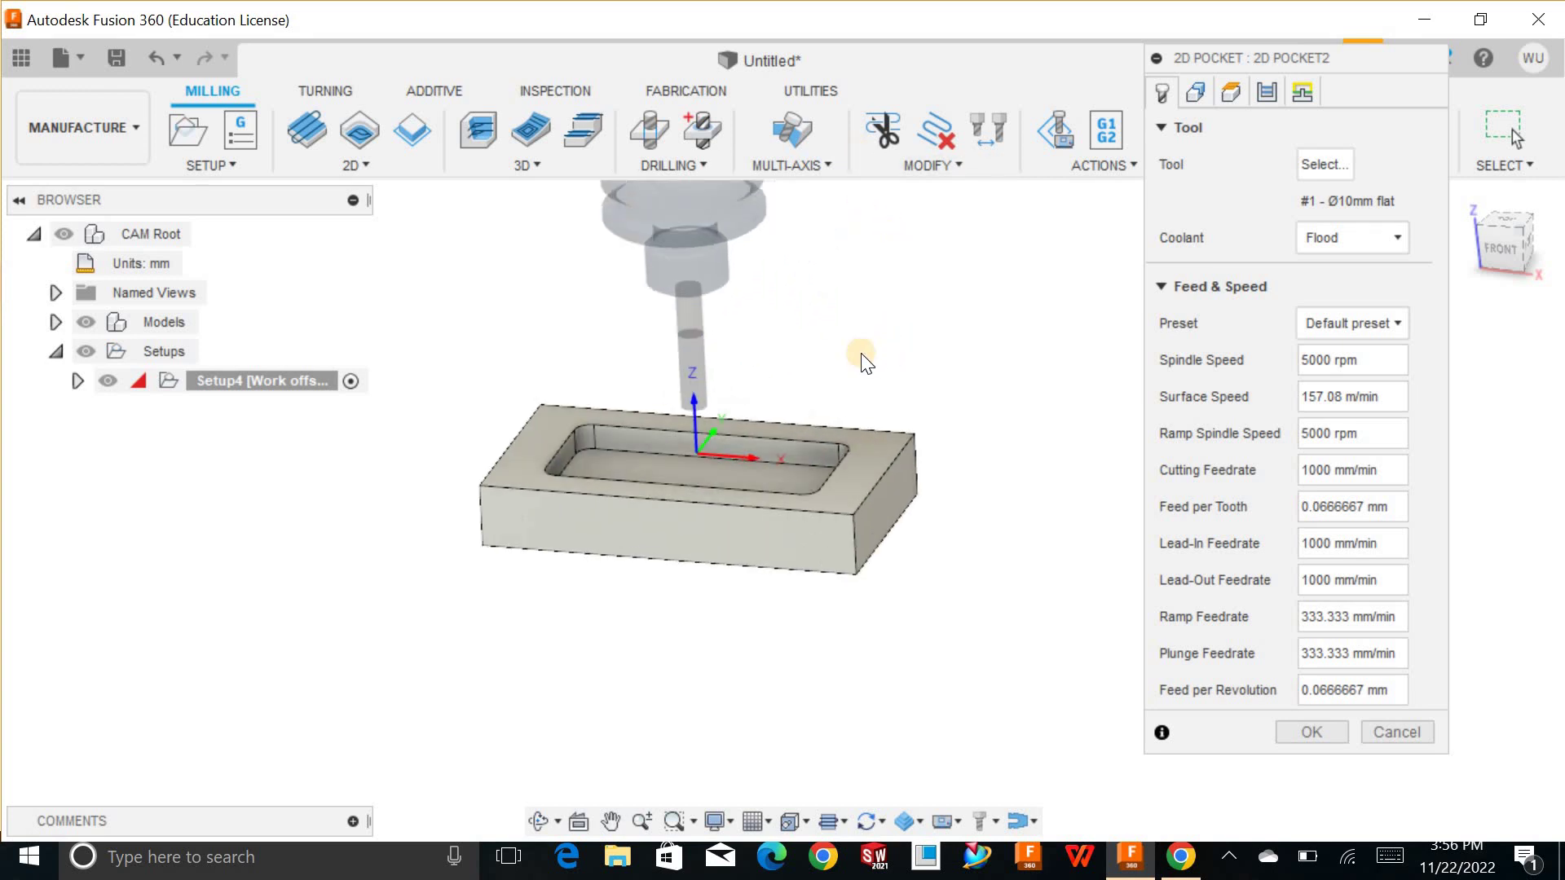
{"action": "middle_click_drag", "start_coordinate": [838, 361], "coordinate": [761, 492], "text": "shift"}
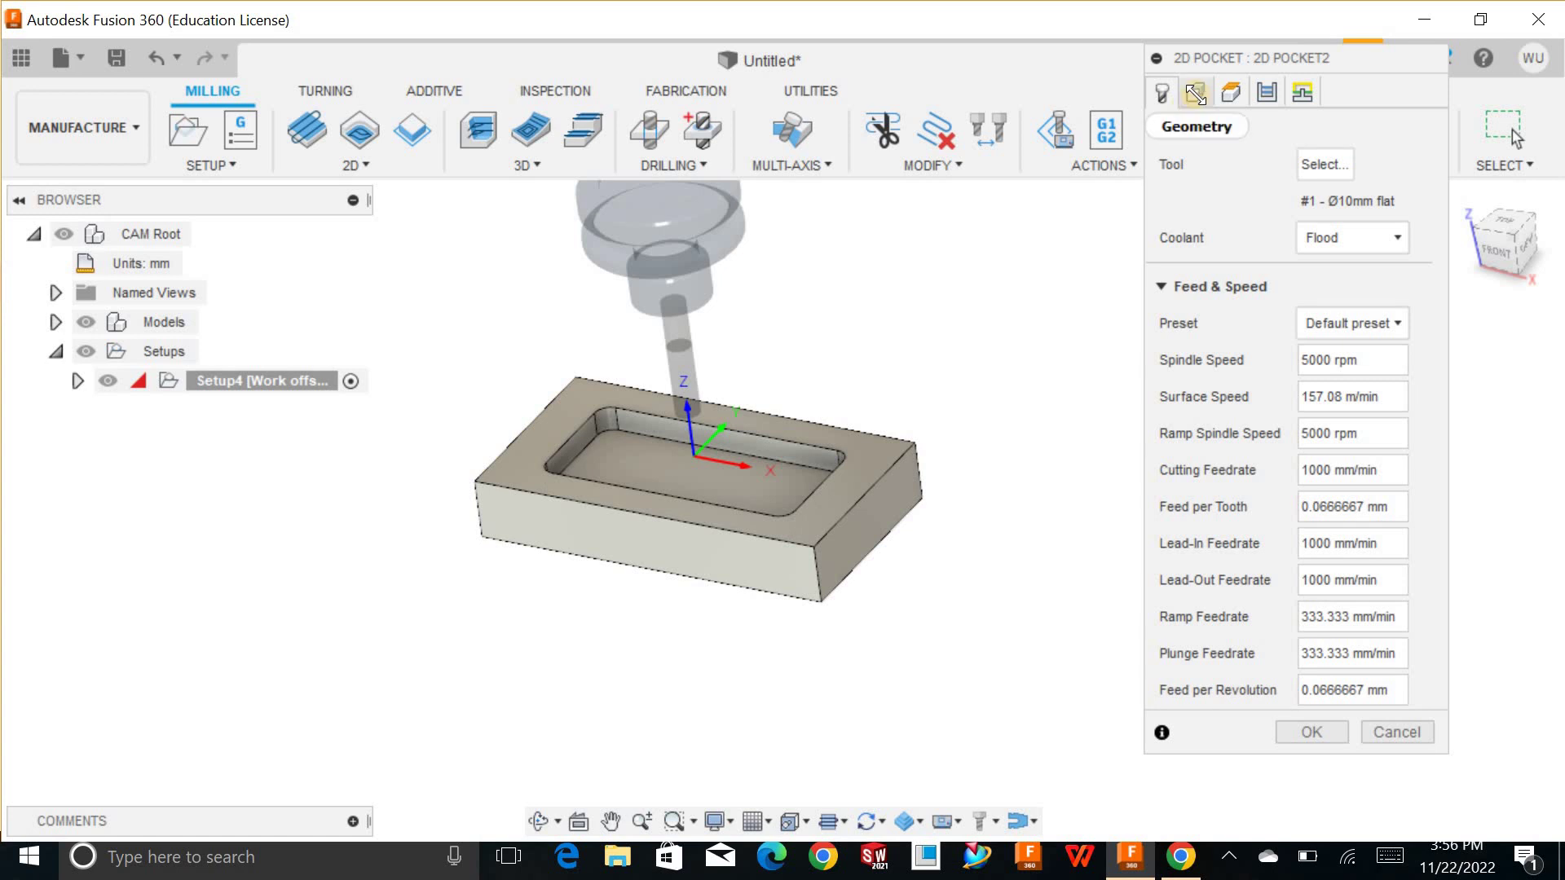
{"action": "left_click", "coordinate": [1196, 92]}
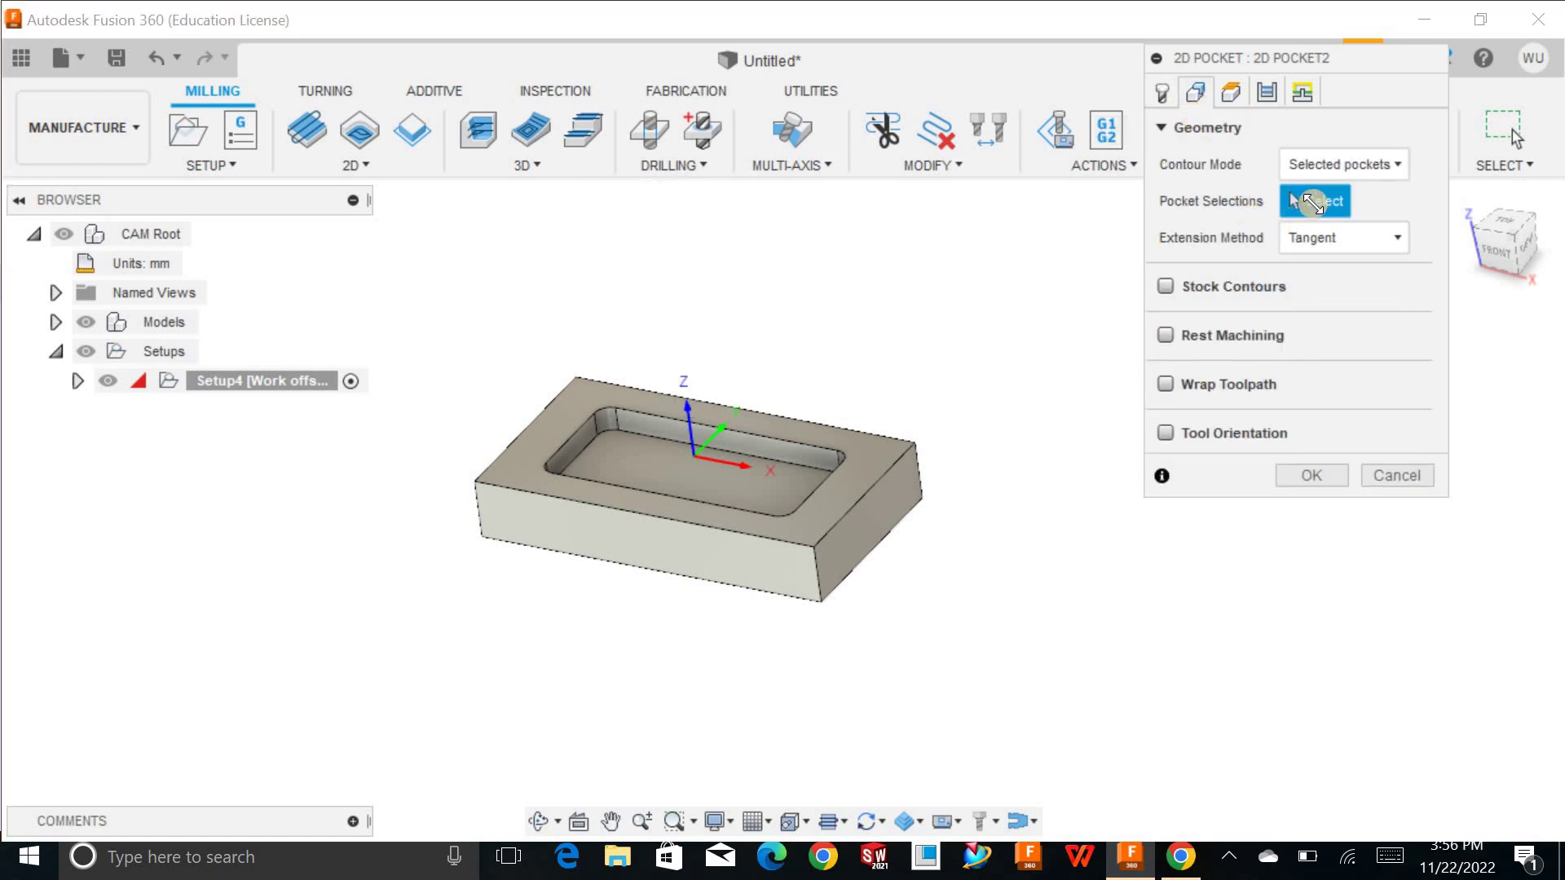
{"action": "left_click", "coordinate": [743, 482]}
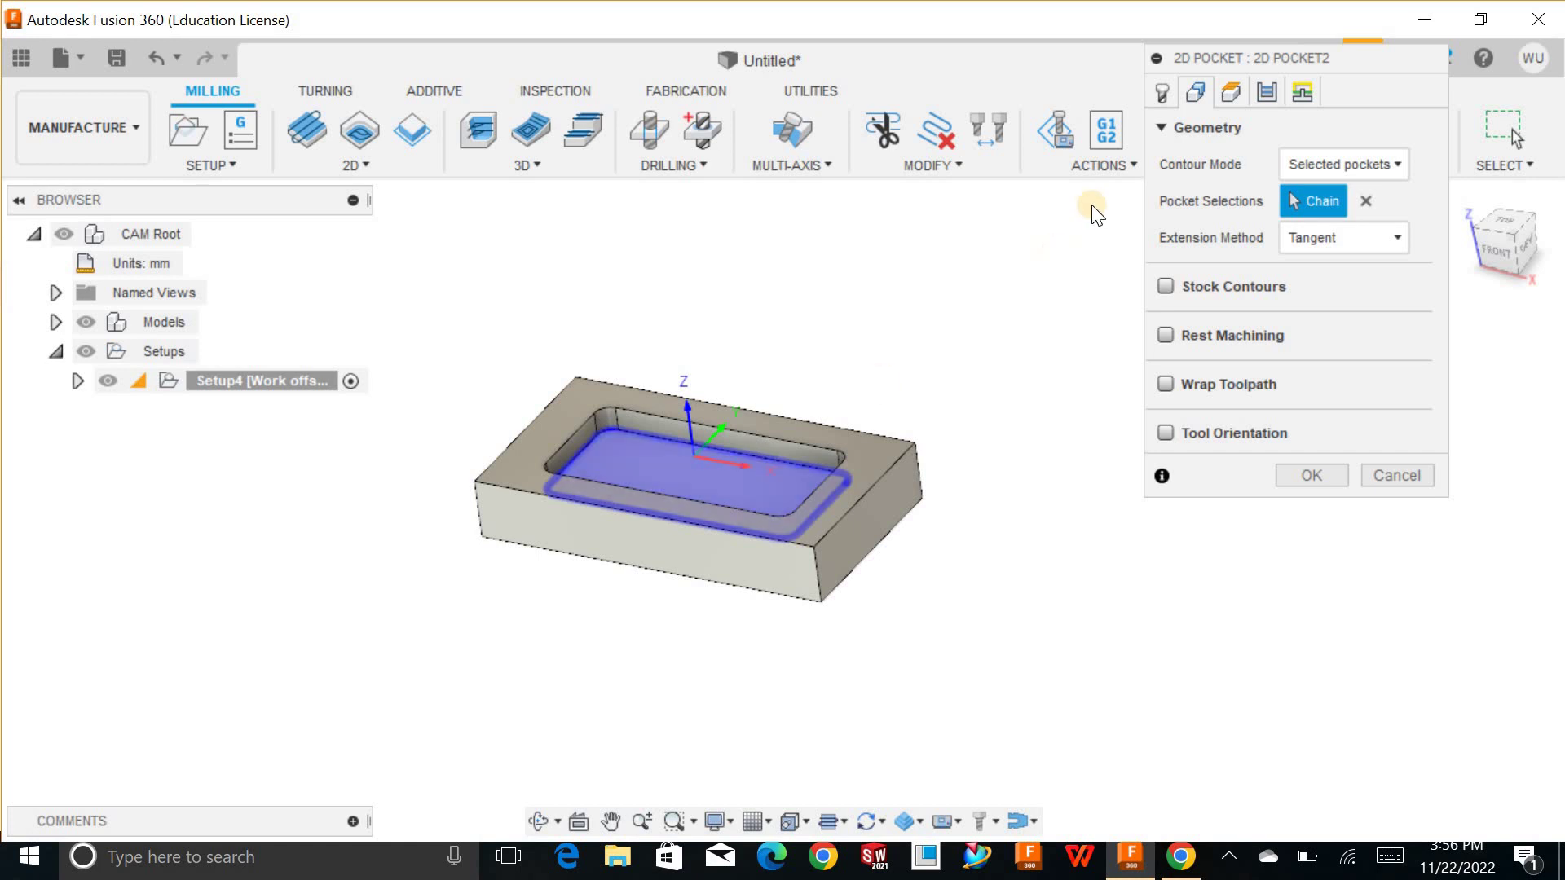
Try setting the coolant to Disabled, and restore the feed and speed settings to the Default preset.
{"action": "left_click", "coordinate": [1161, 95]}
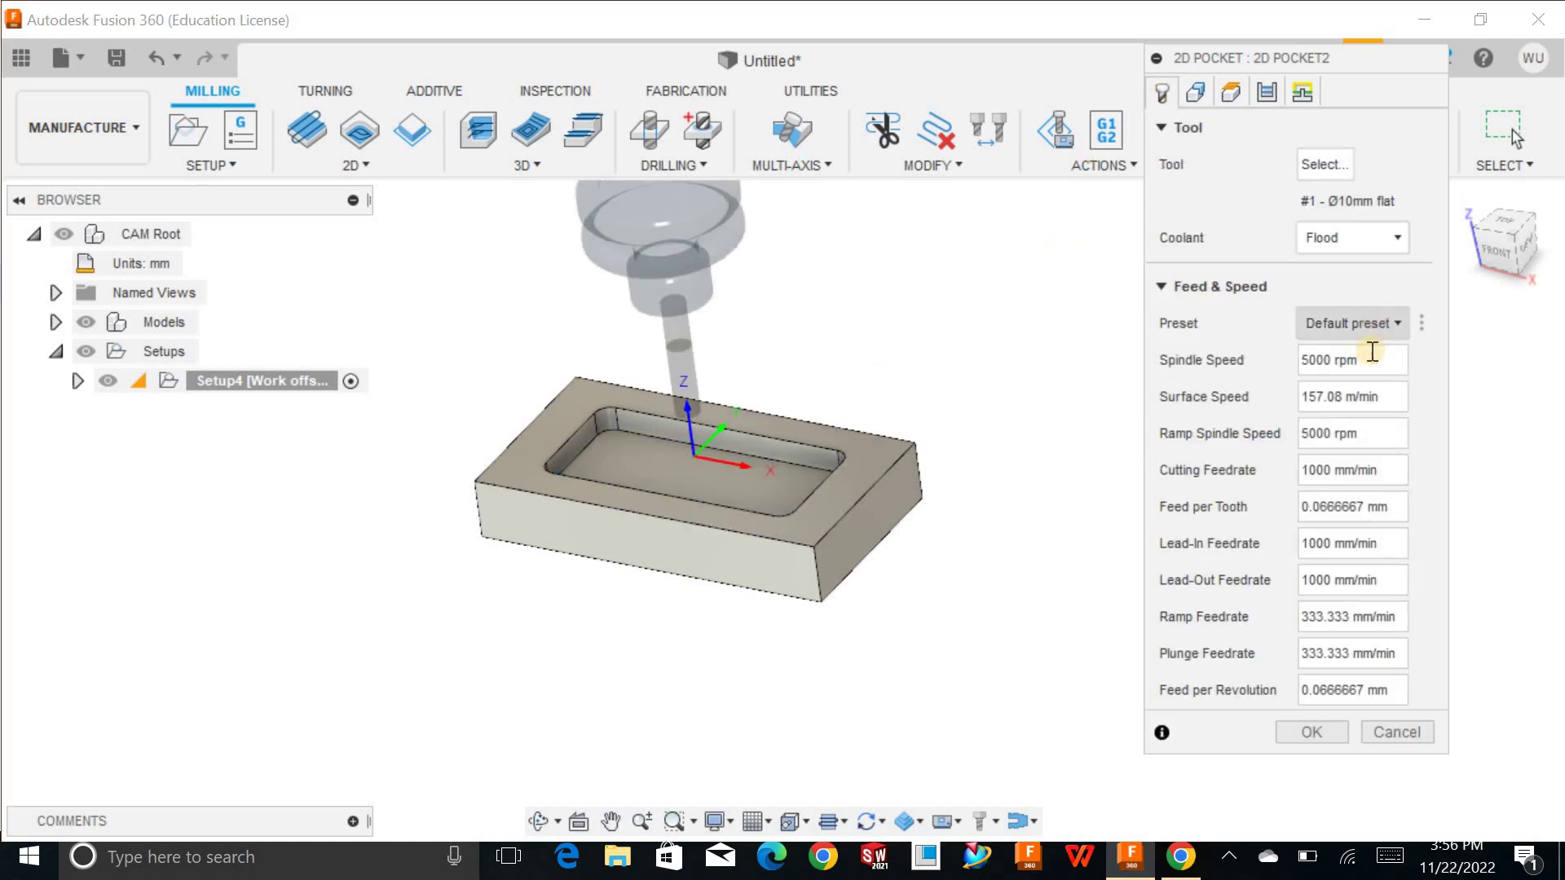
{"action": "left_click_drag", "start_coordinate": [1383, 353], "coordinate": [1312, 360]}
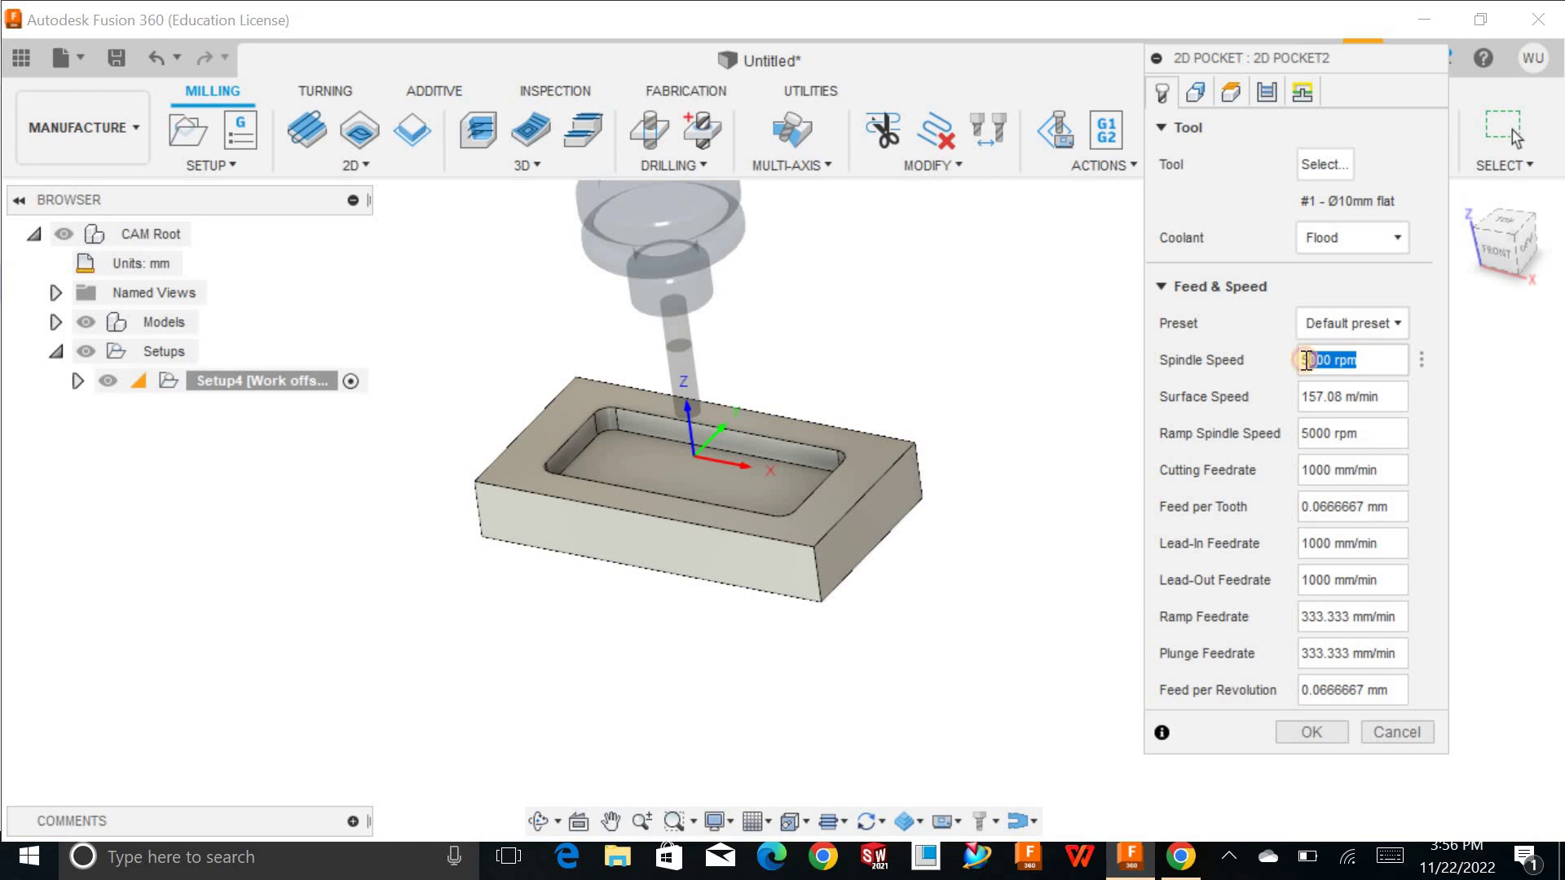
{"action": "left_click", "coordinate": [1355, 243]}
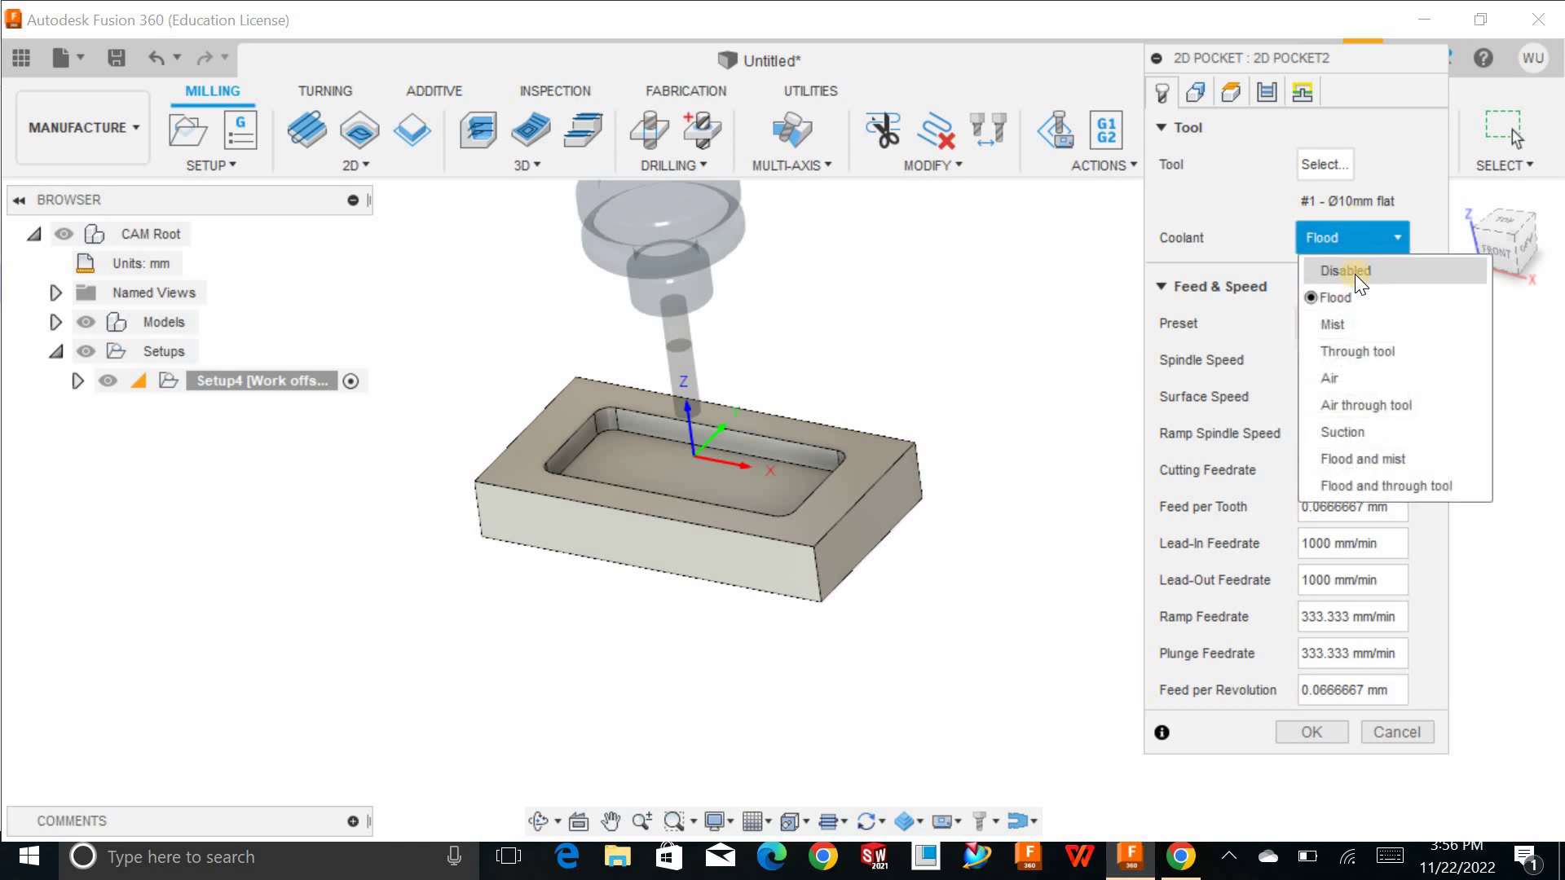
{"action": "left_click", "coordinate": [1355, 274]}
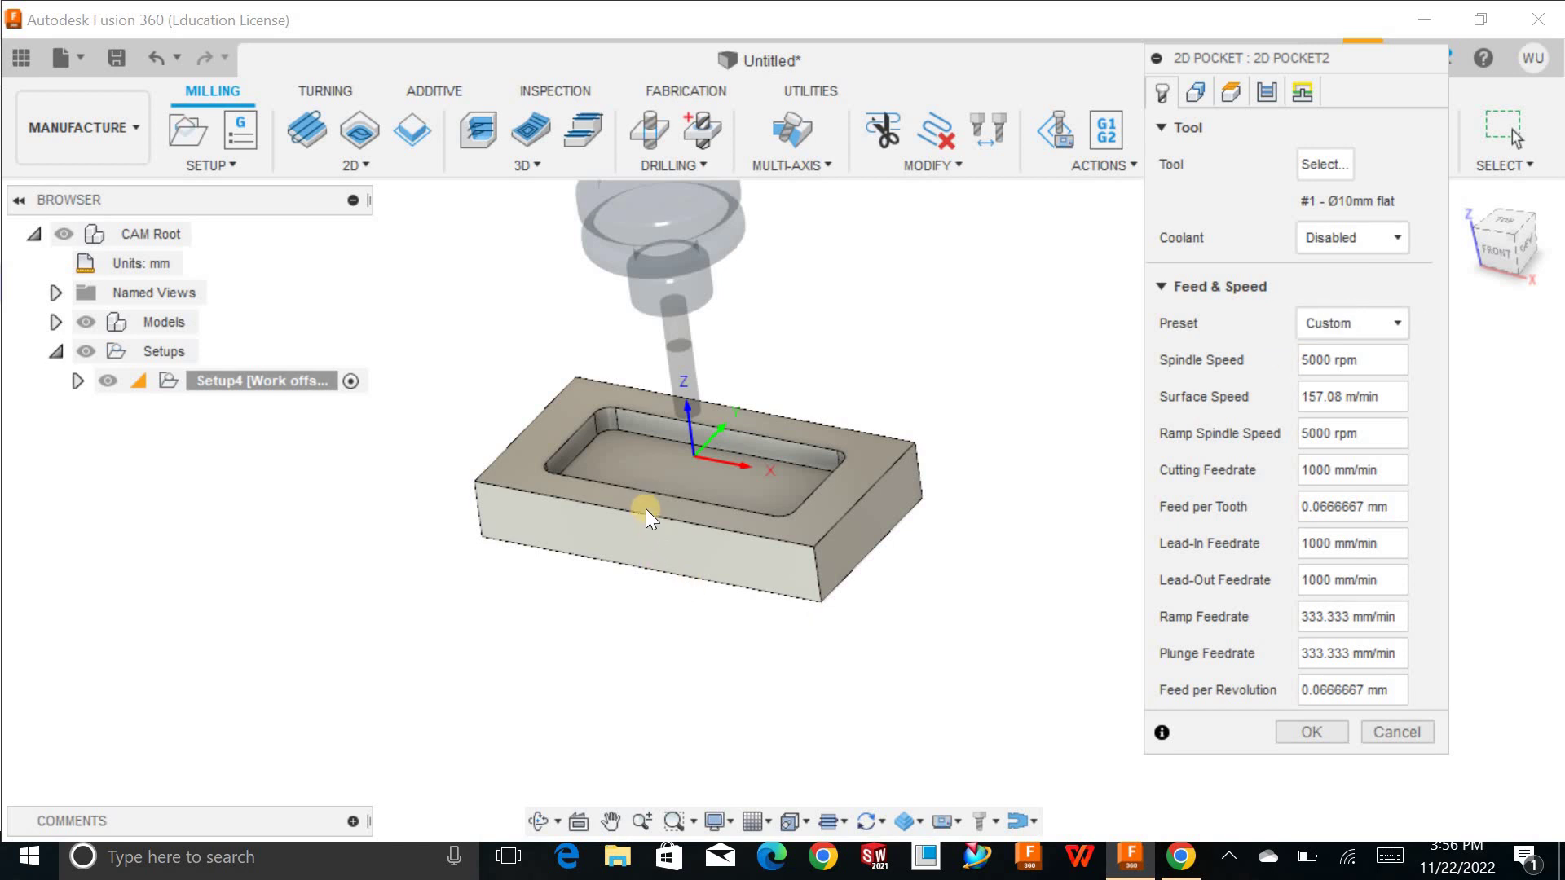
{"action": "scroll", "coordinate": [660, 522], "scroll_direction": "up", "scroll_amount": 2}
{"action": "mouse_move", "coordinate": [683, 503]}
{"action": "middle_mouse_down", "text": "shift"}
{"action": "mouse_move", "coordinate": [683, 486]}
{"action": "mouse_move", "coordinate": [654, 486]}
{"action": "mouse_move", "coordinate": [693, 497]}
{"action": "middle_mouse_up", "text": "shift"}
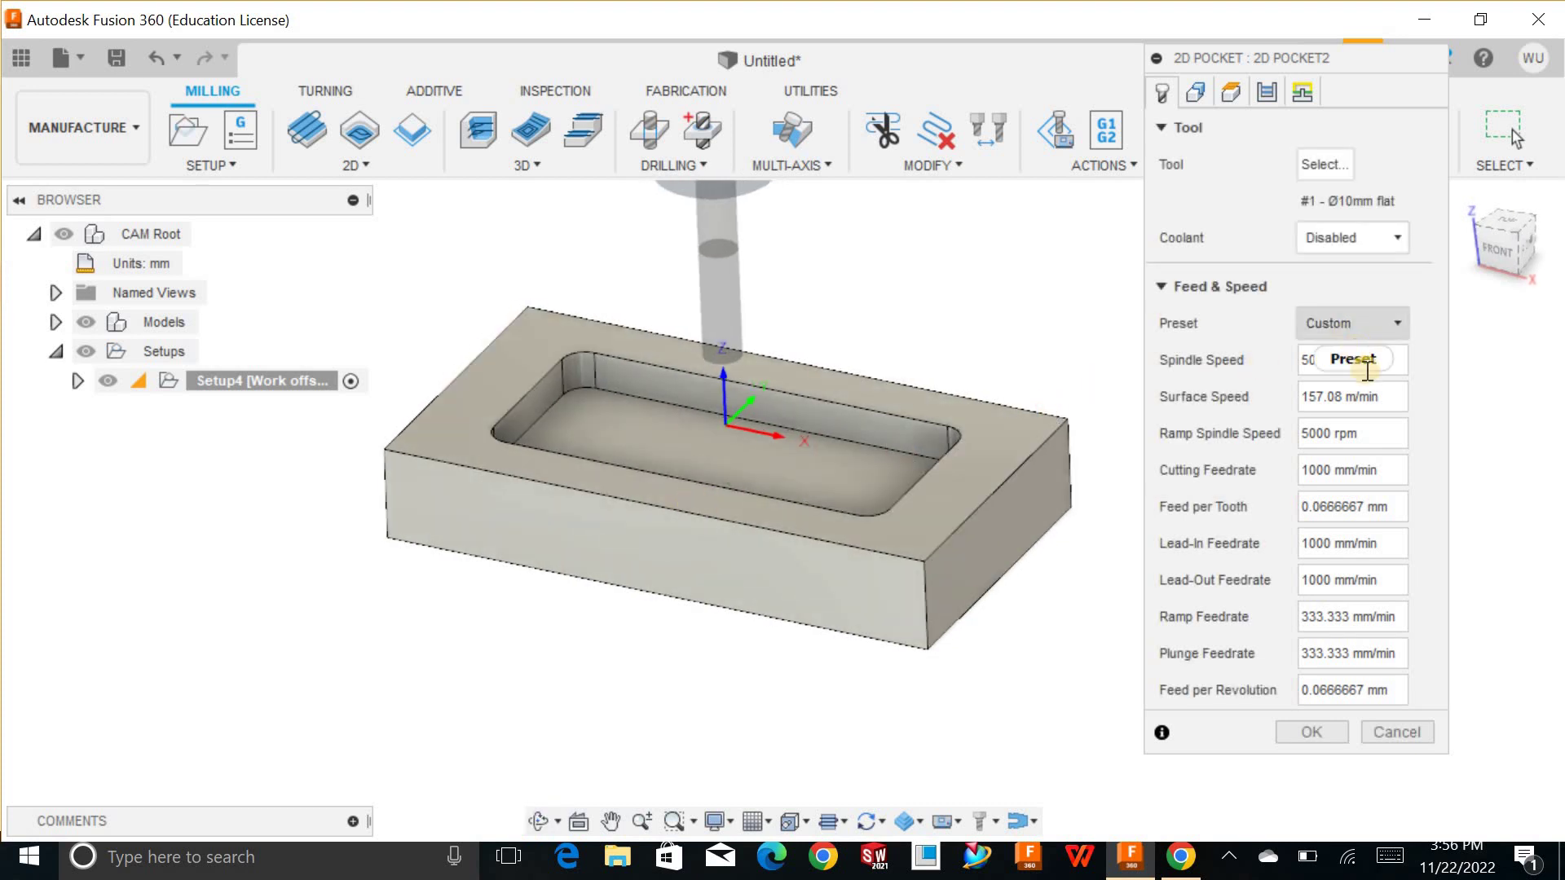
{"action": "left_click", "coordinate": [1371, 328]}
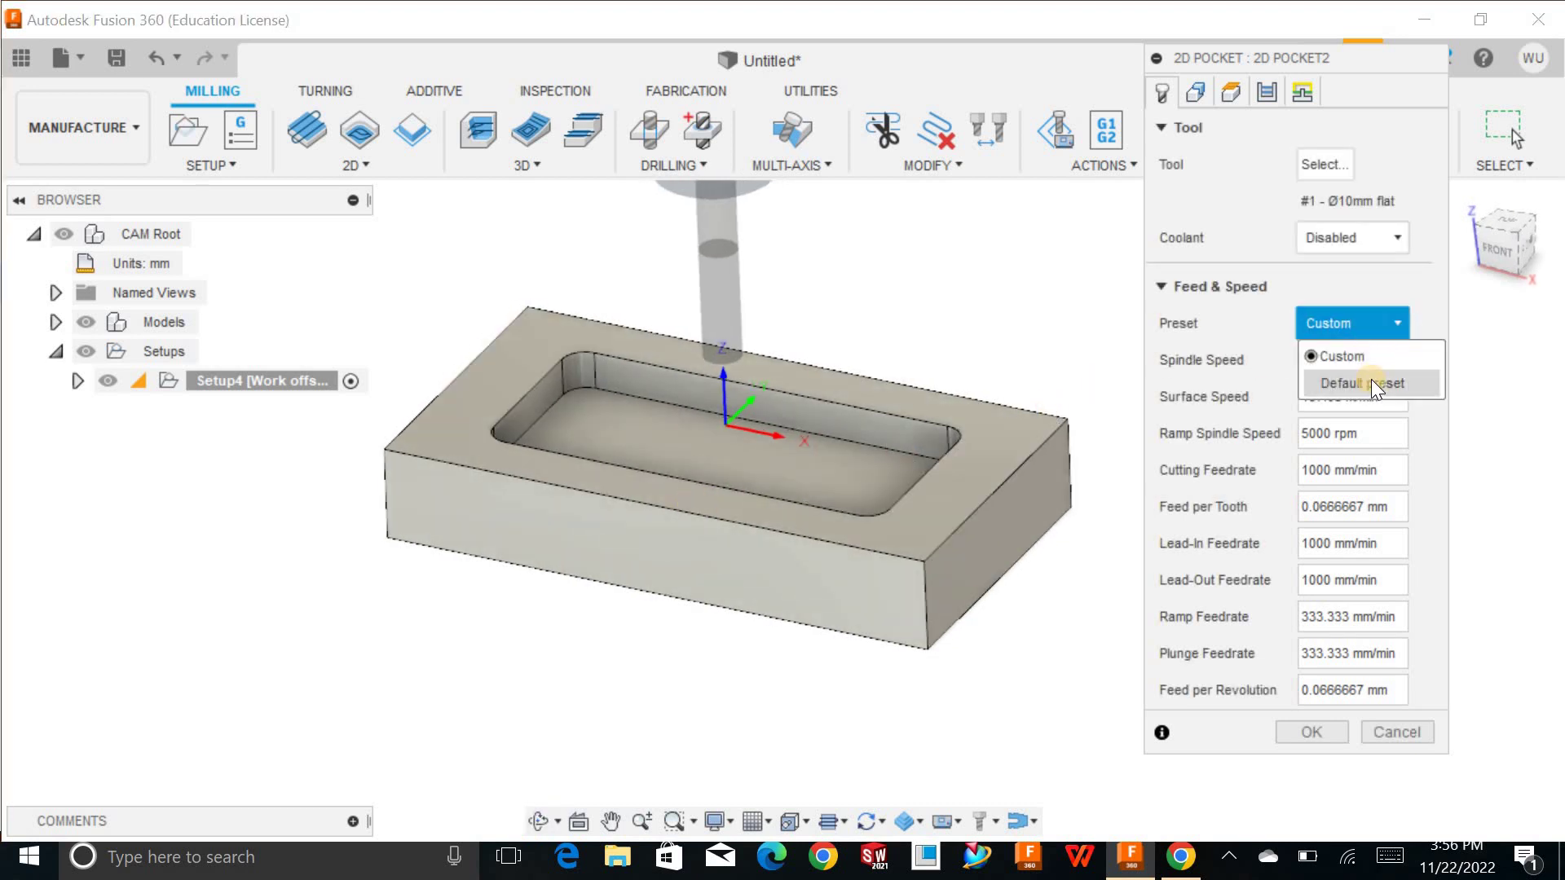
{"action": "left_click", "coordinate": [1371, 379]}
Switch the feed and speed preset to Custom and set the spindle speed to 1200 rpm.
{"action": "left_click", "coordinate": [1363, 332]}
{"action": "left_click", "coordinate": [1361, 359]}
{"action": "left_click", "coordinate": [1373, 360]}
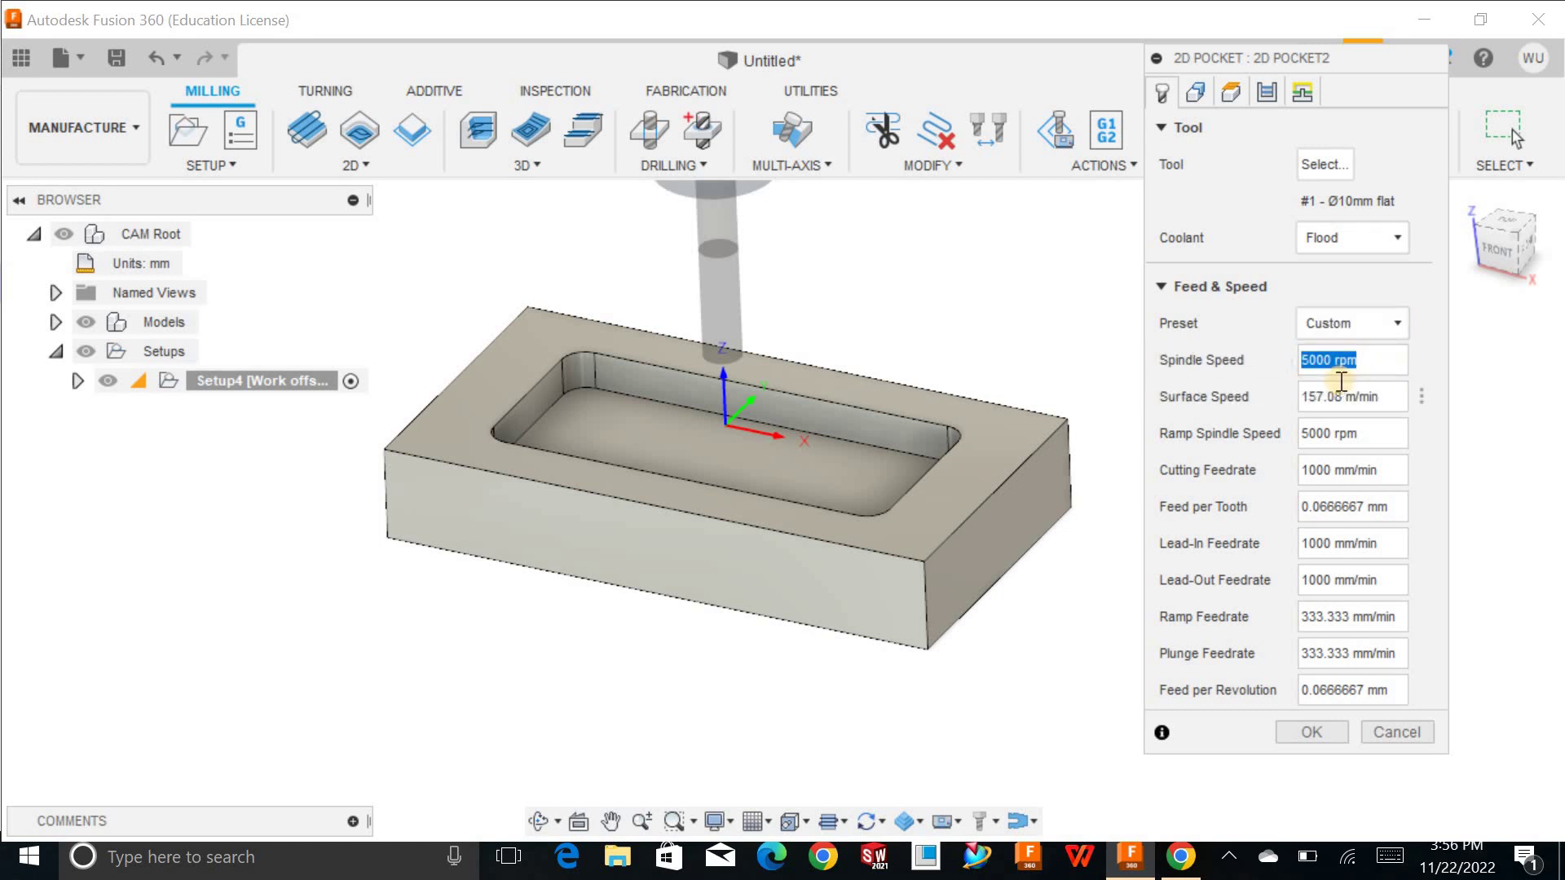
{"action": "type", "text": "1200"}
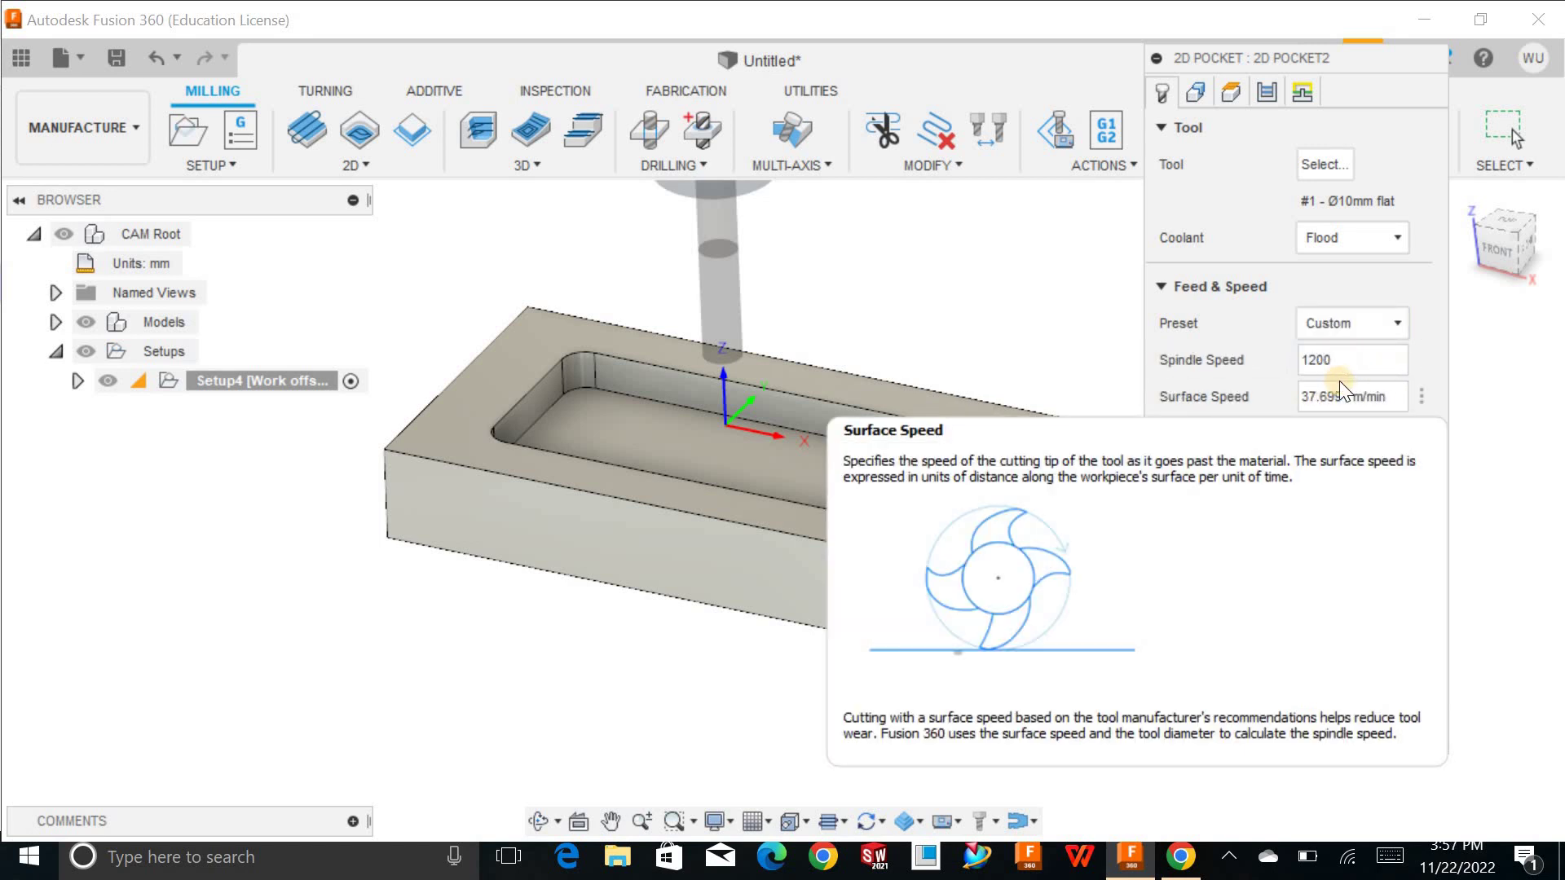
Accept the 2D Pocket operation and generate its toolpath.
{"action": "key", "text": "Return"}
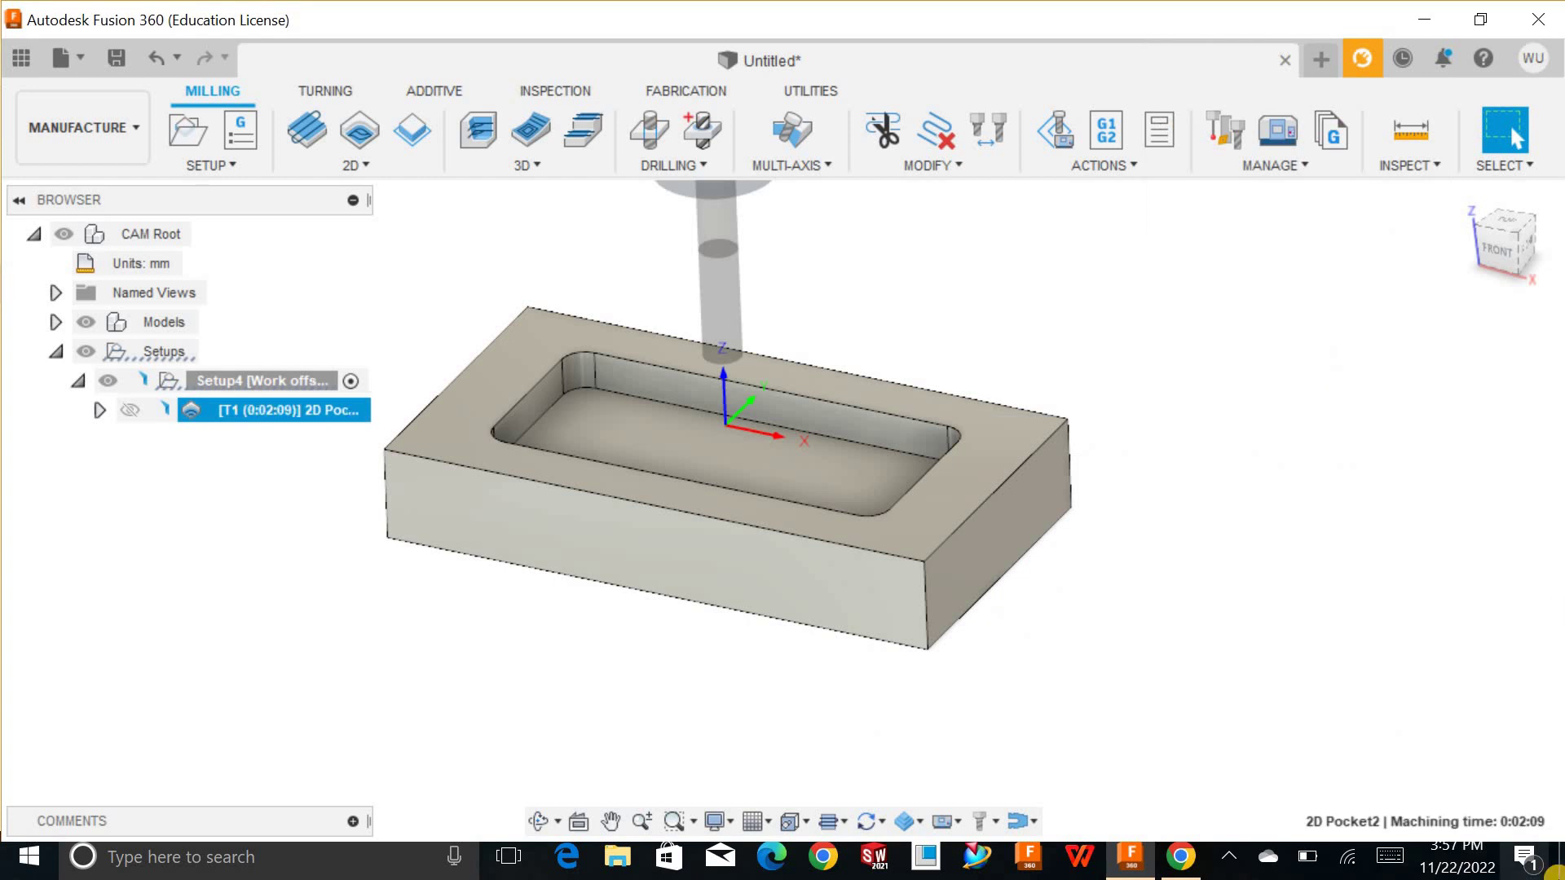
{"action": "mouse_move", "coordinate": [1057, 365]}
{"action": "middle_mouse_down", "text": "shift"}
{"action": "mouse_move", "coordinate": [1045, 364]}
{"action": "mouse_move", "coordinate": [1061, 353]}
{"action": "middle_mouse_up", "text": "shift"}
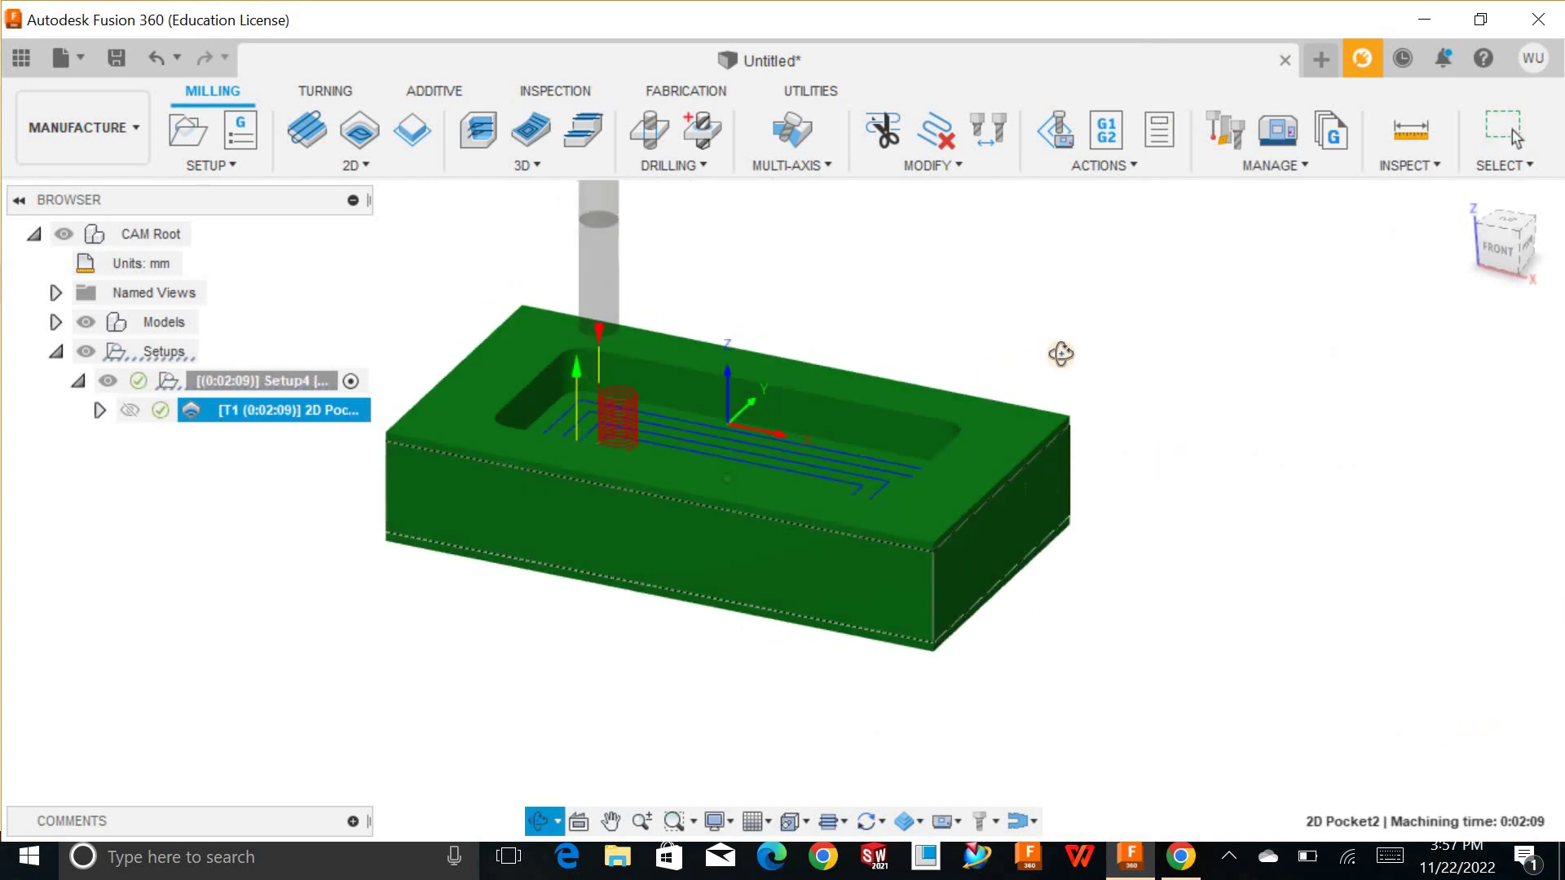
Reopen the 2D Pocket operation, review its feeds and speeds, pocket geometry and height settings, and accept it.
{"action": "right_click", "coordinate": [318, 410]}
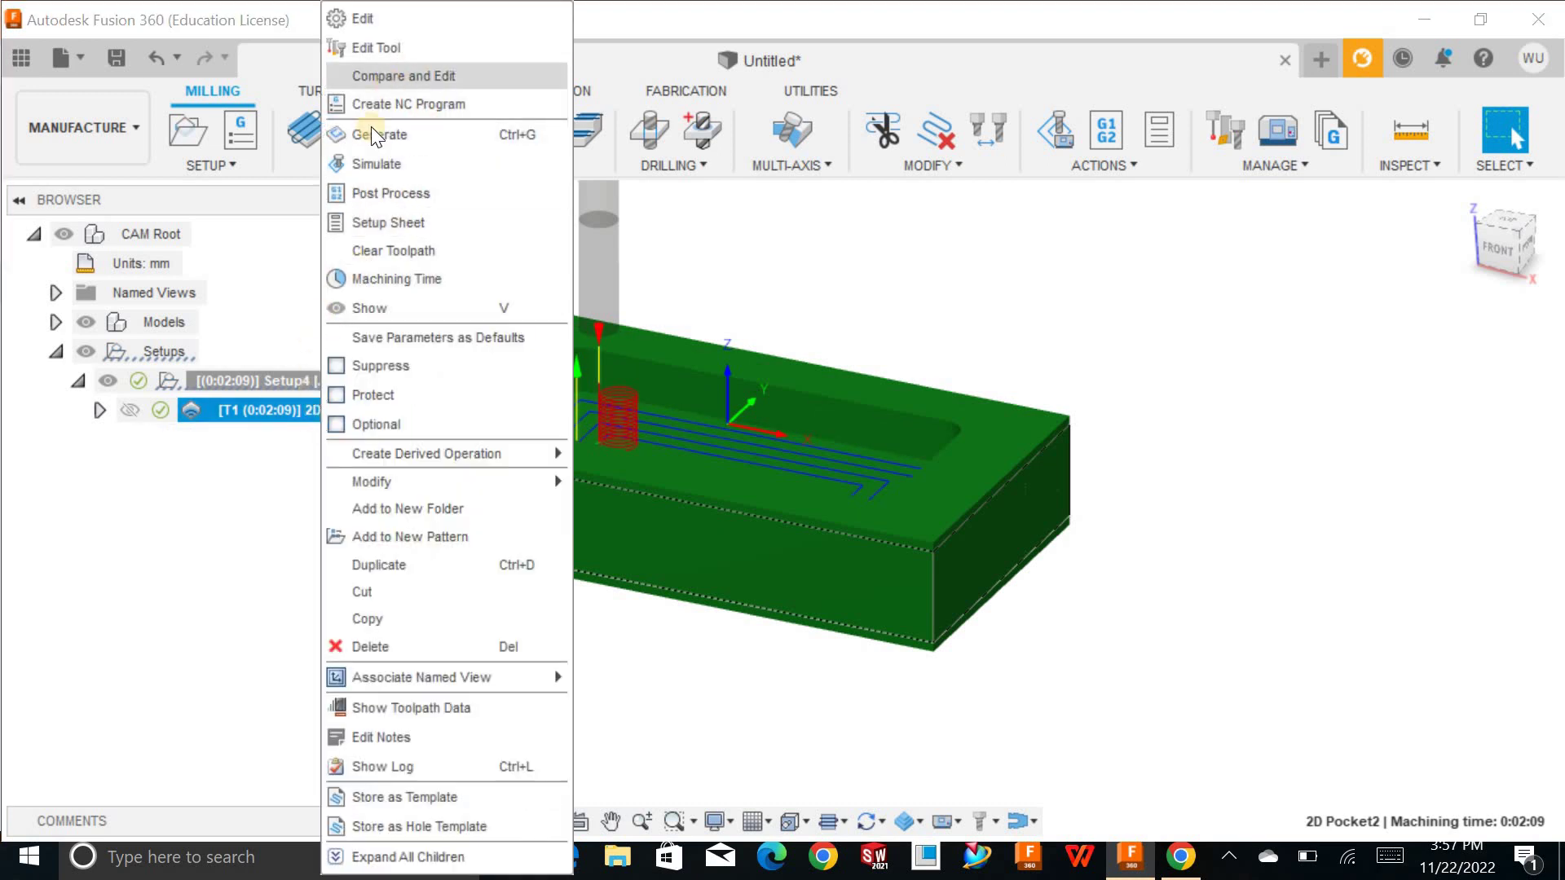
{"action": "left_click", "coordinate": [409, 25]}
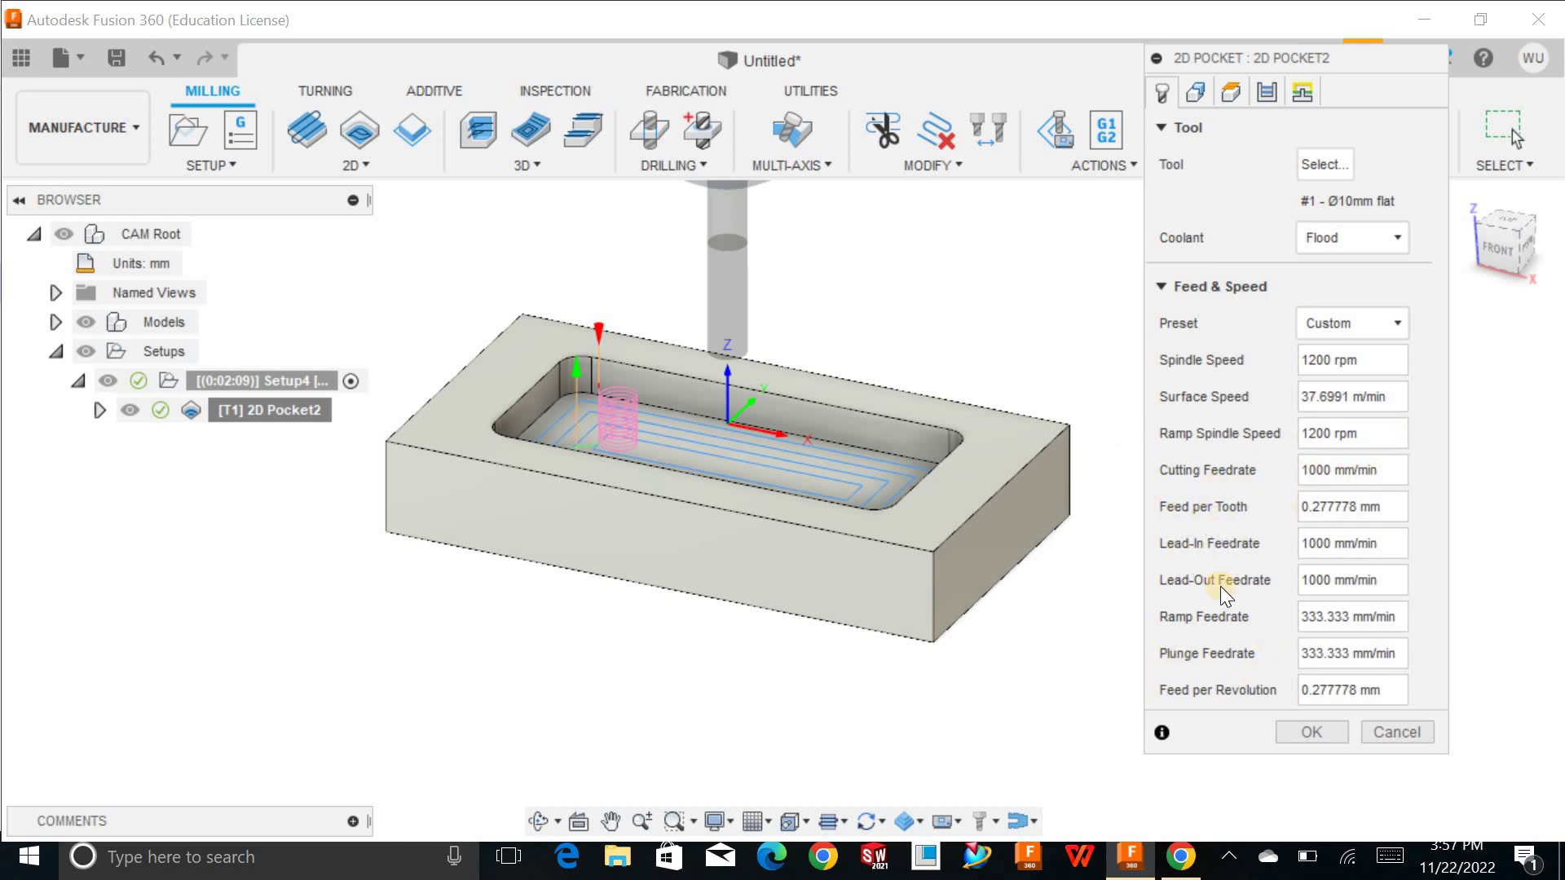
{"action": "left_click", "coordinate": [1192, 88]}
{"action": "mouse_move", "coordinate": [986, 351]}
{"action": "middle_mouse_down", "text": "shift"}
{"action": "mouse_move", "coordinate": [1003, 332]}
{"action": "mouse_move", "coordinate": [987, 340]}
{"action": "middle_mouse_up", "text": "shift"}
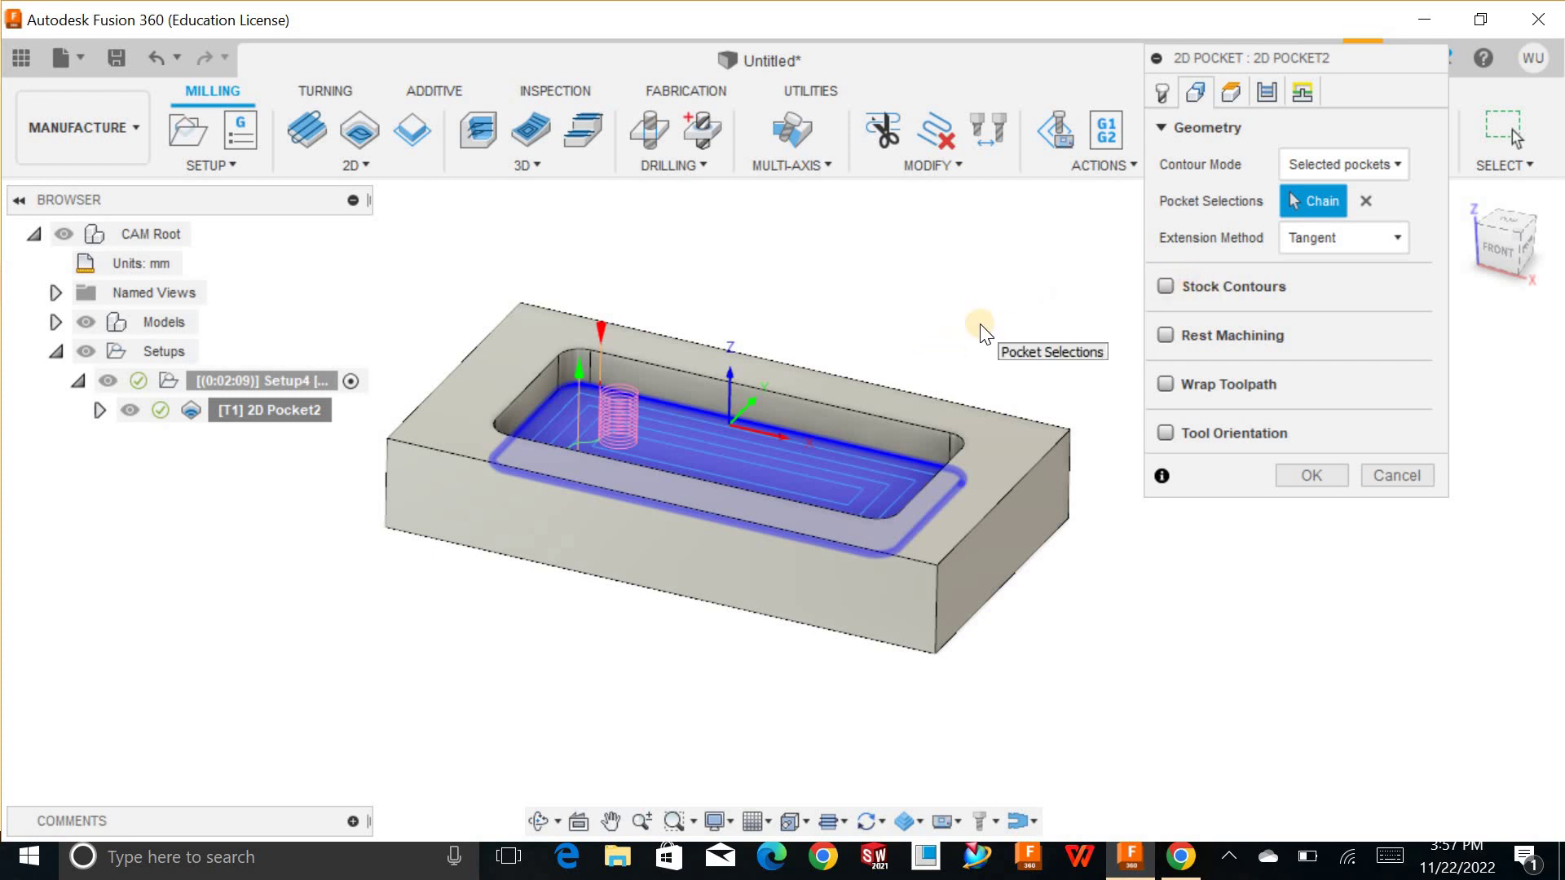
{"action": "middle_click_drag", "start_coordinate": [979, 328], "coordinate": [1011, 295], "text": "shift"}
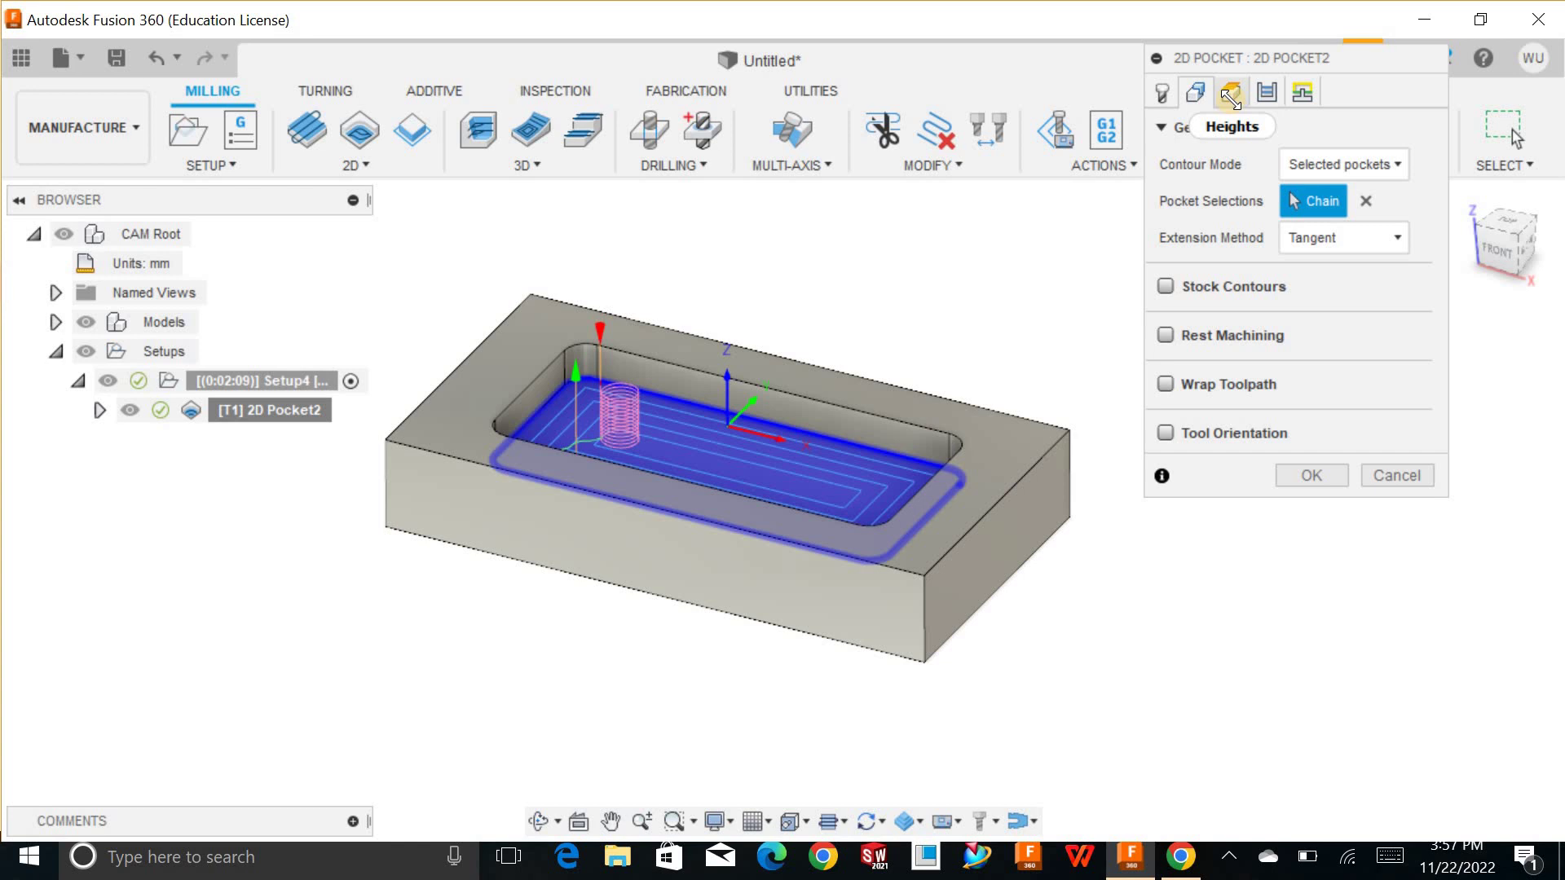
{"action": "left_click", "coordinate": [1231, 94]}
{"action": "middle_click_drag", "start_coordinate": [943, 277], "coordinate": [926, 276], "text": "shift"}
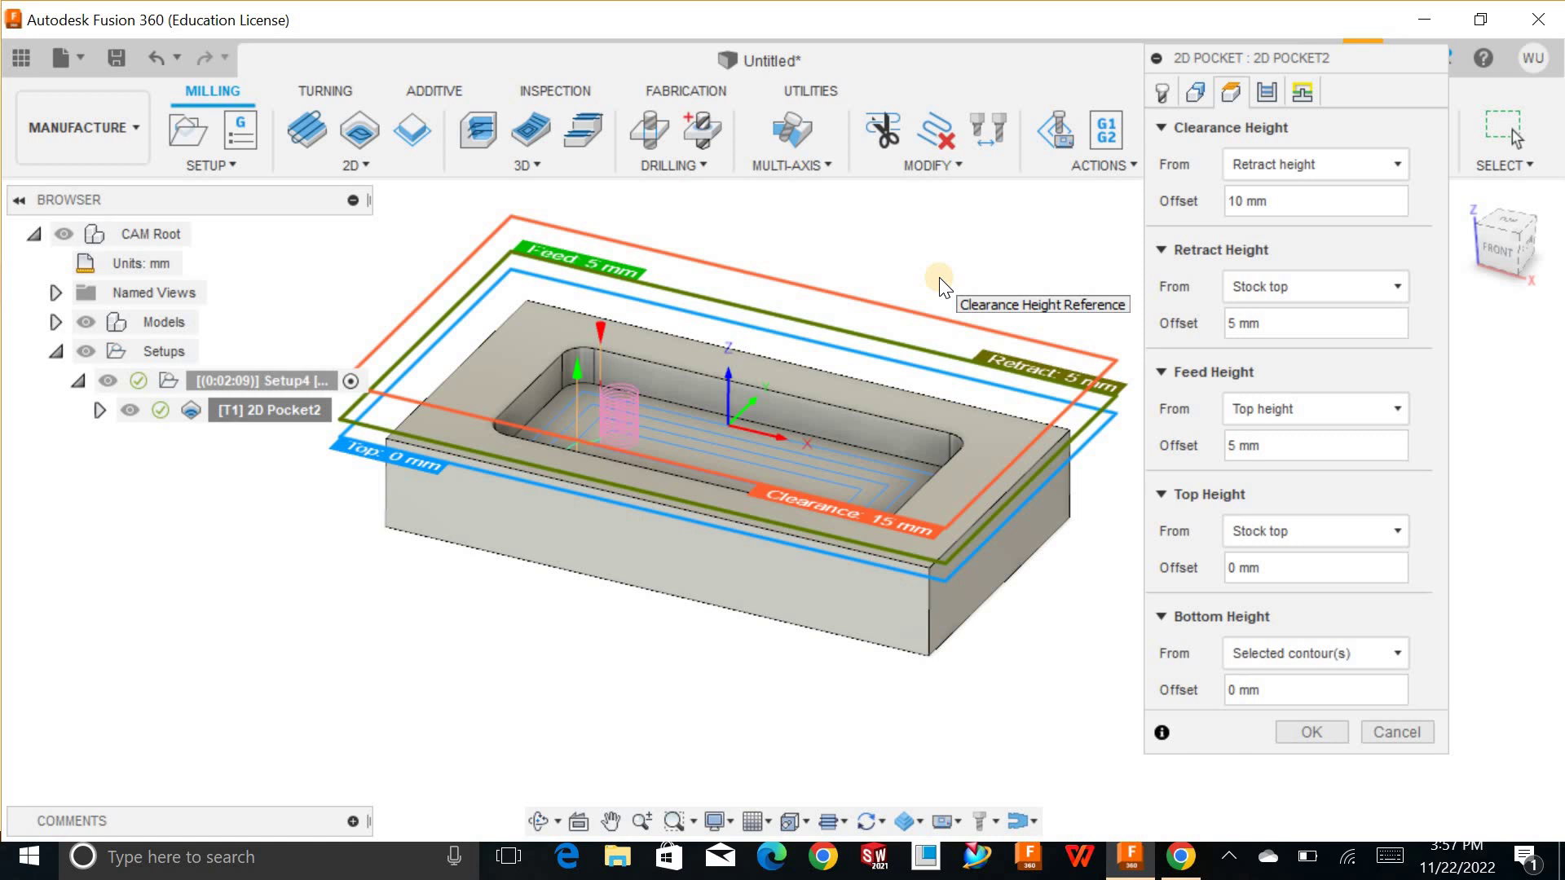
{"action": "mouse_move", "coordinate": [902, 285]}
{"action": "middle_mouse_down", "text": "shift"}
{"action": "mouse_move", "coordinate": [943, 245]}
{"action": "mouse_move", "coordinate": [908, 247]}
{"action": "mouse_move", "coordinate": [937, 234]}
{"action": "mouse_move", "coordinate": [913, 276]}
{"action": "middle_mouse_up", "text": "shift"}
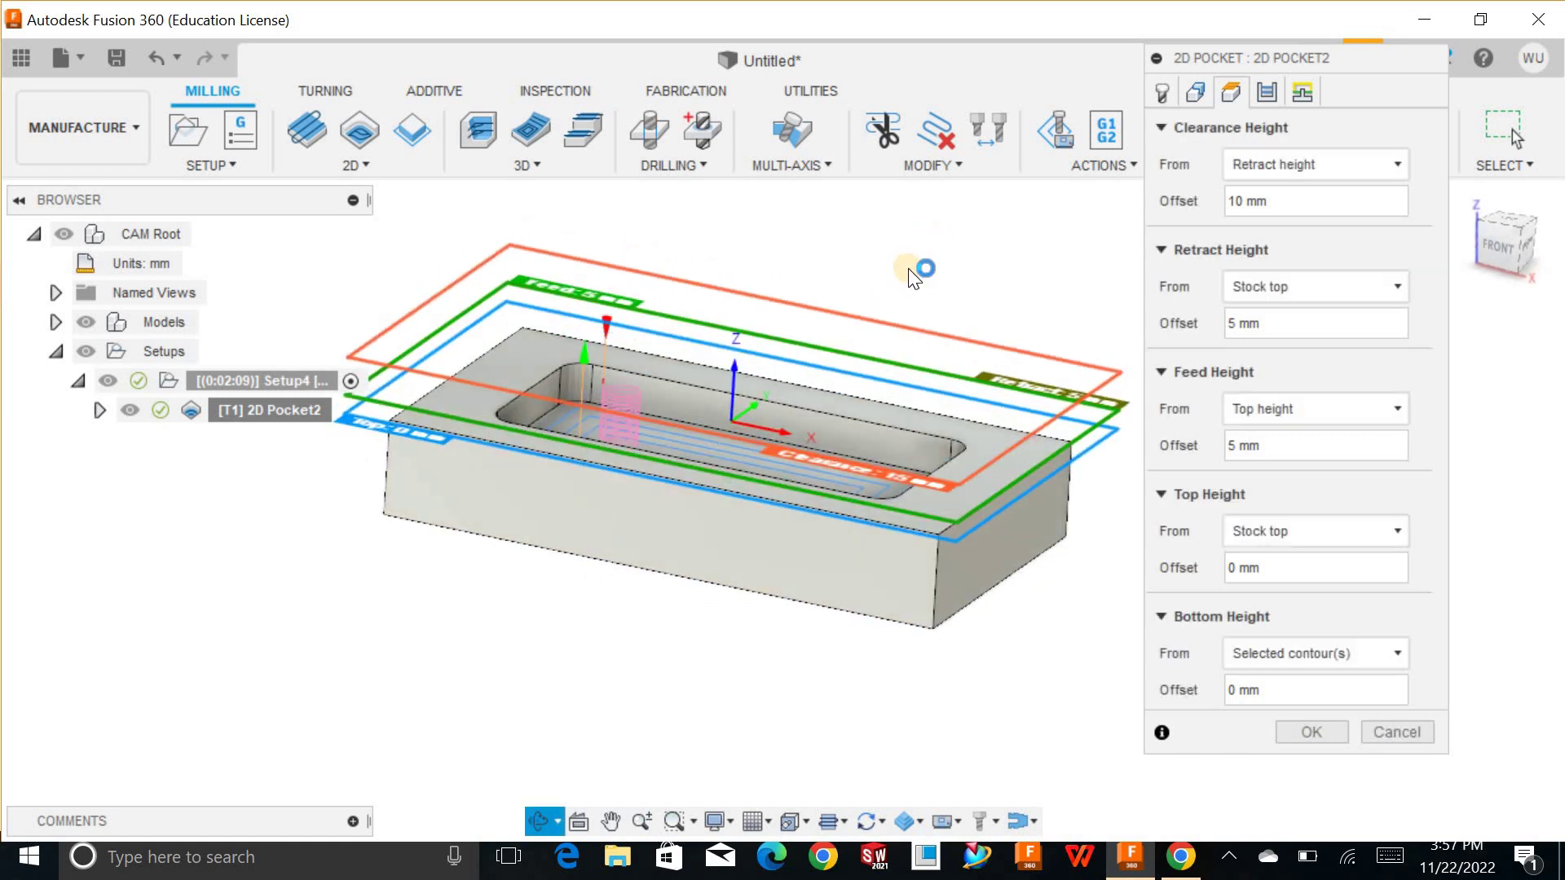
{"action": "scroll", "coordinate": [913, 276], "scroll_direction": "up", "scroll_amount": 4}
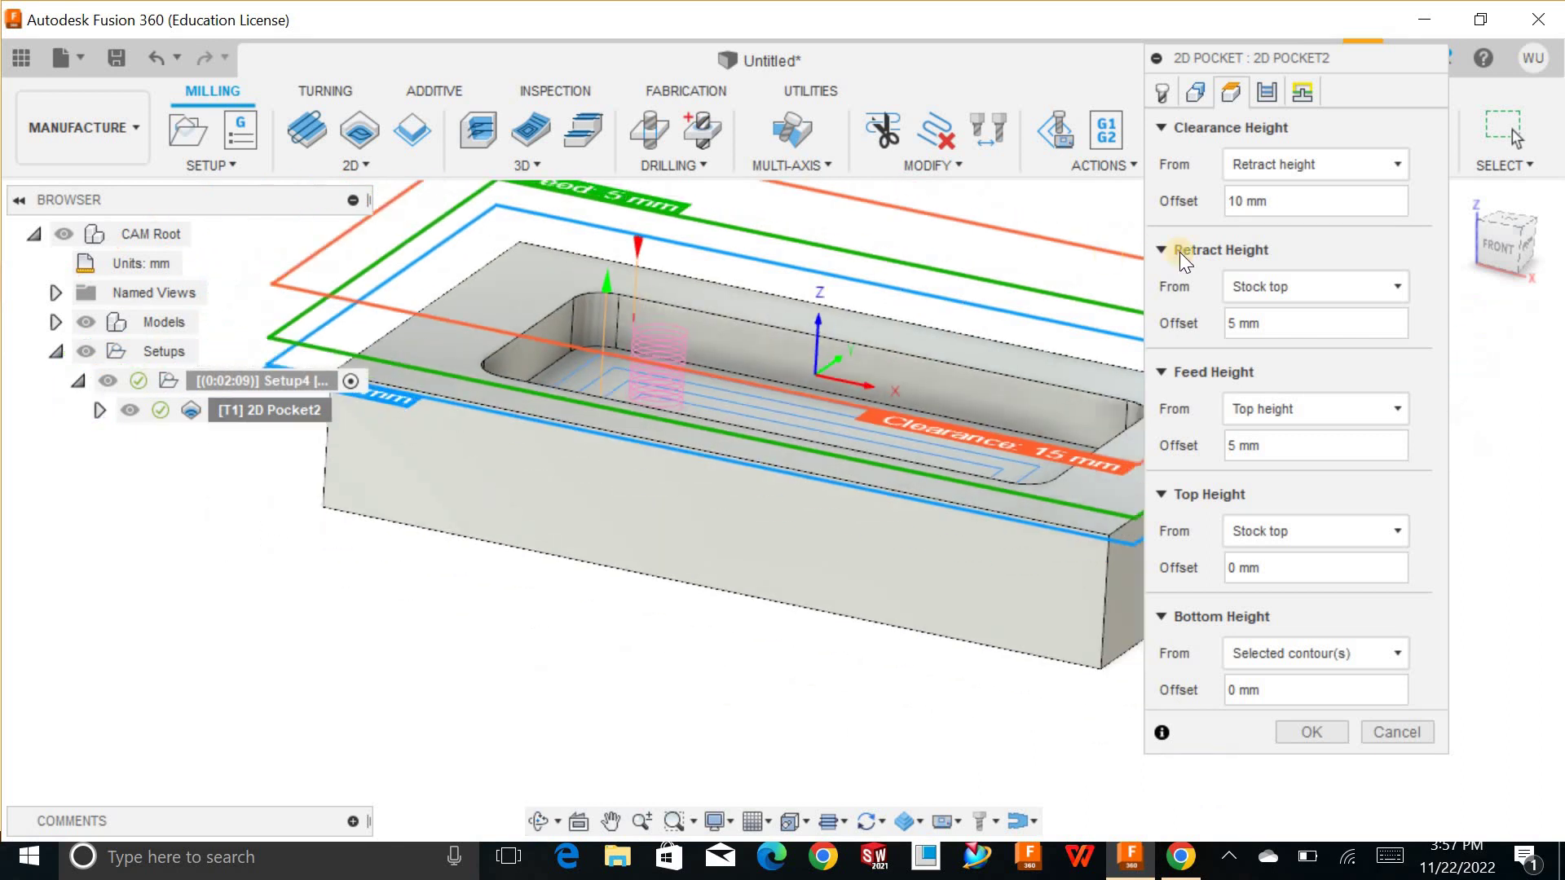
{"action": "left_click", "coordinate": [1292, 202]}
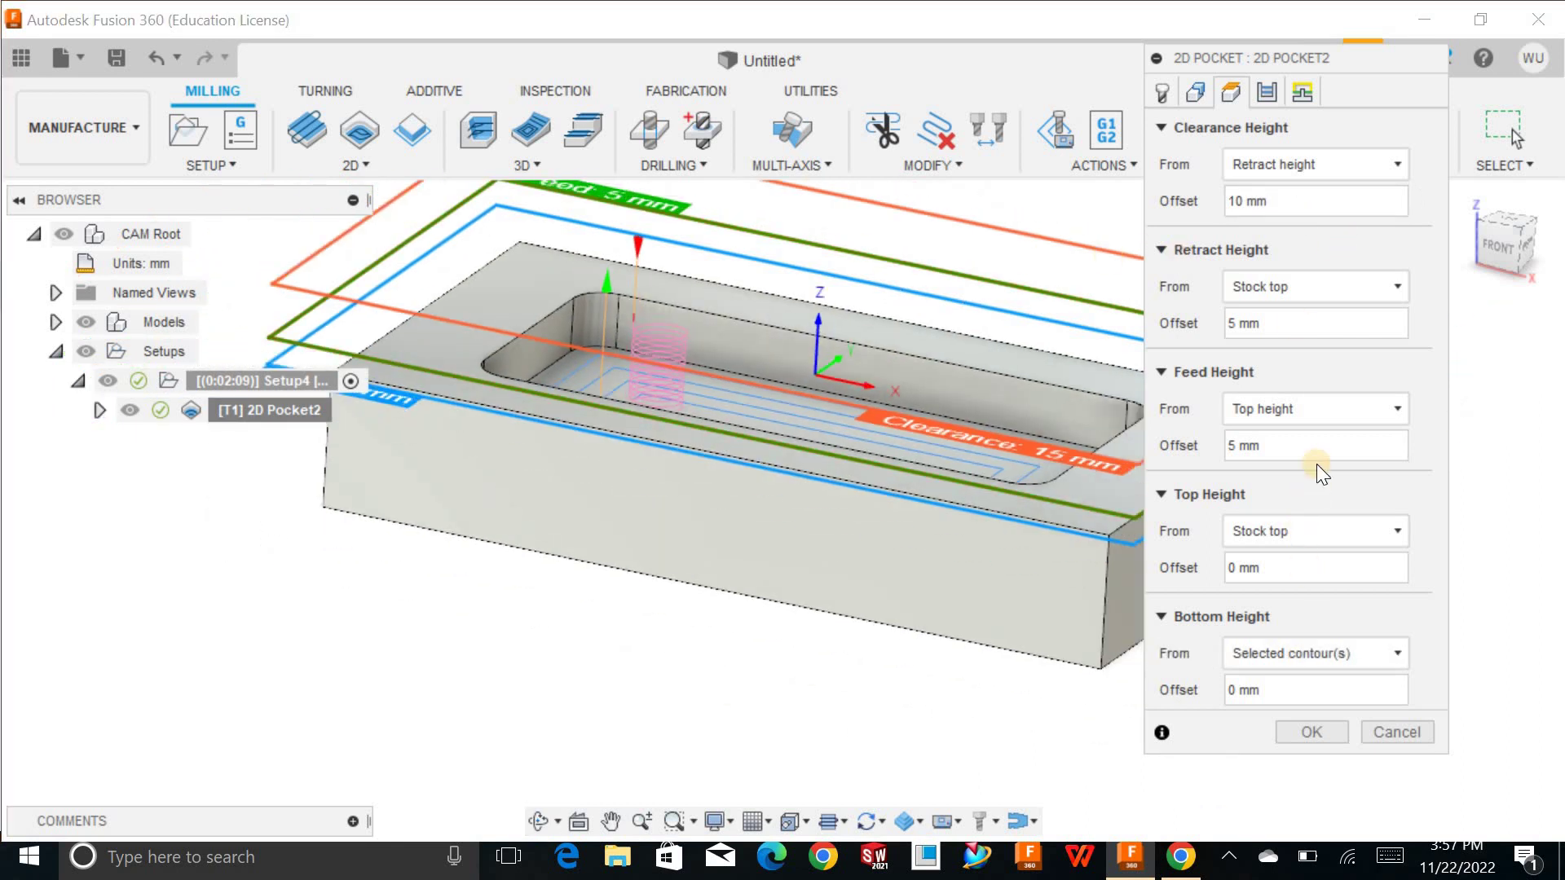
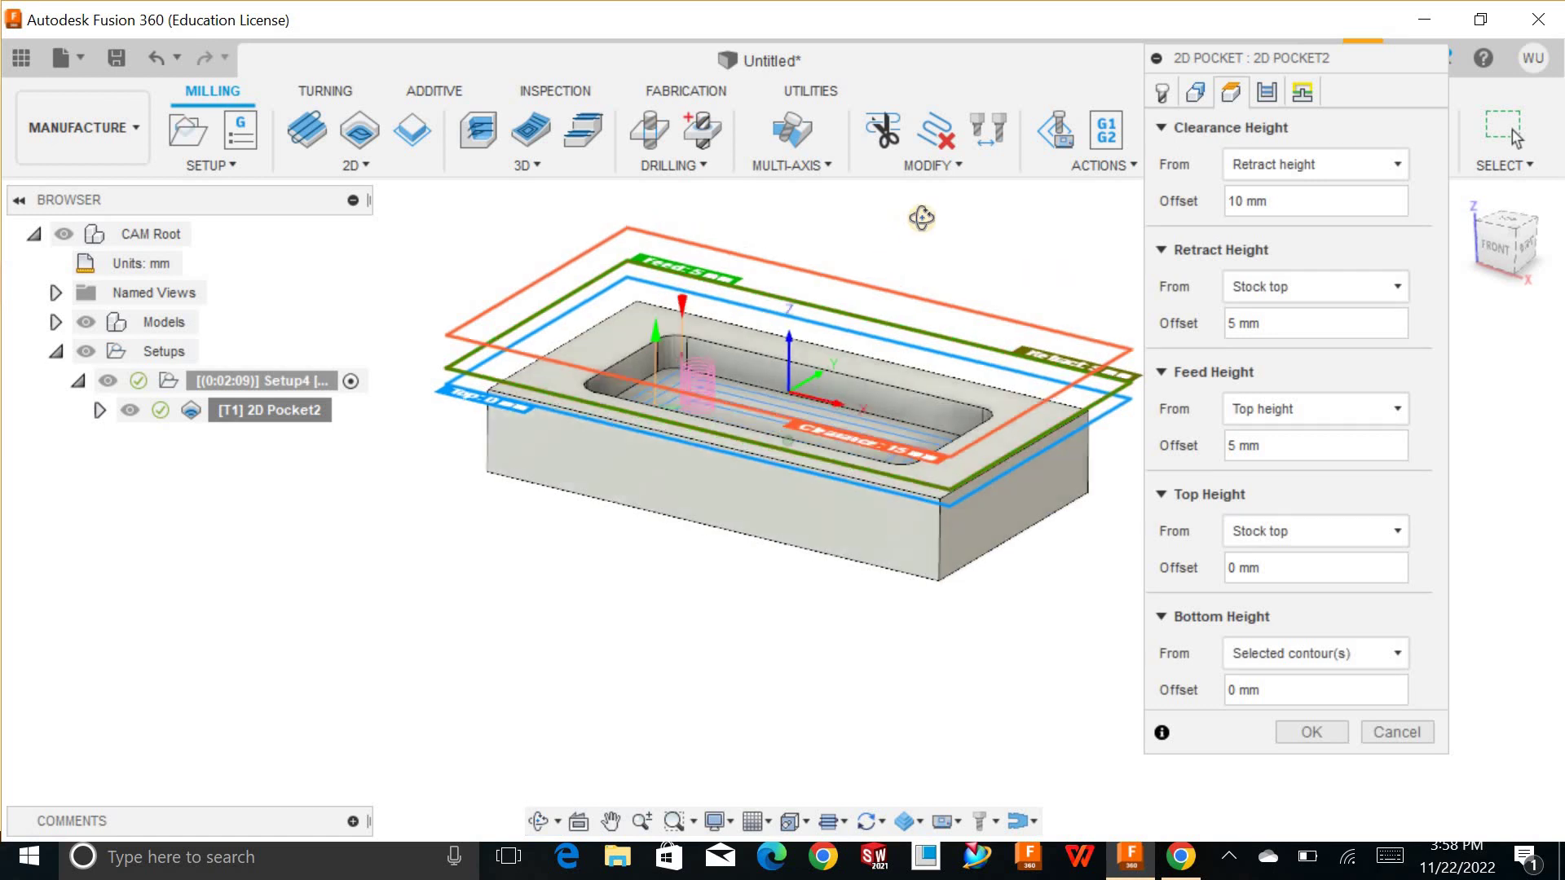
{"action": "left_click", "coordinate": [1308, 733]}
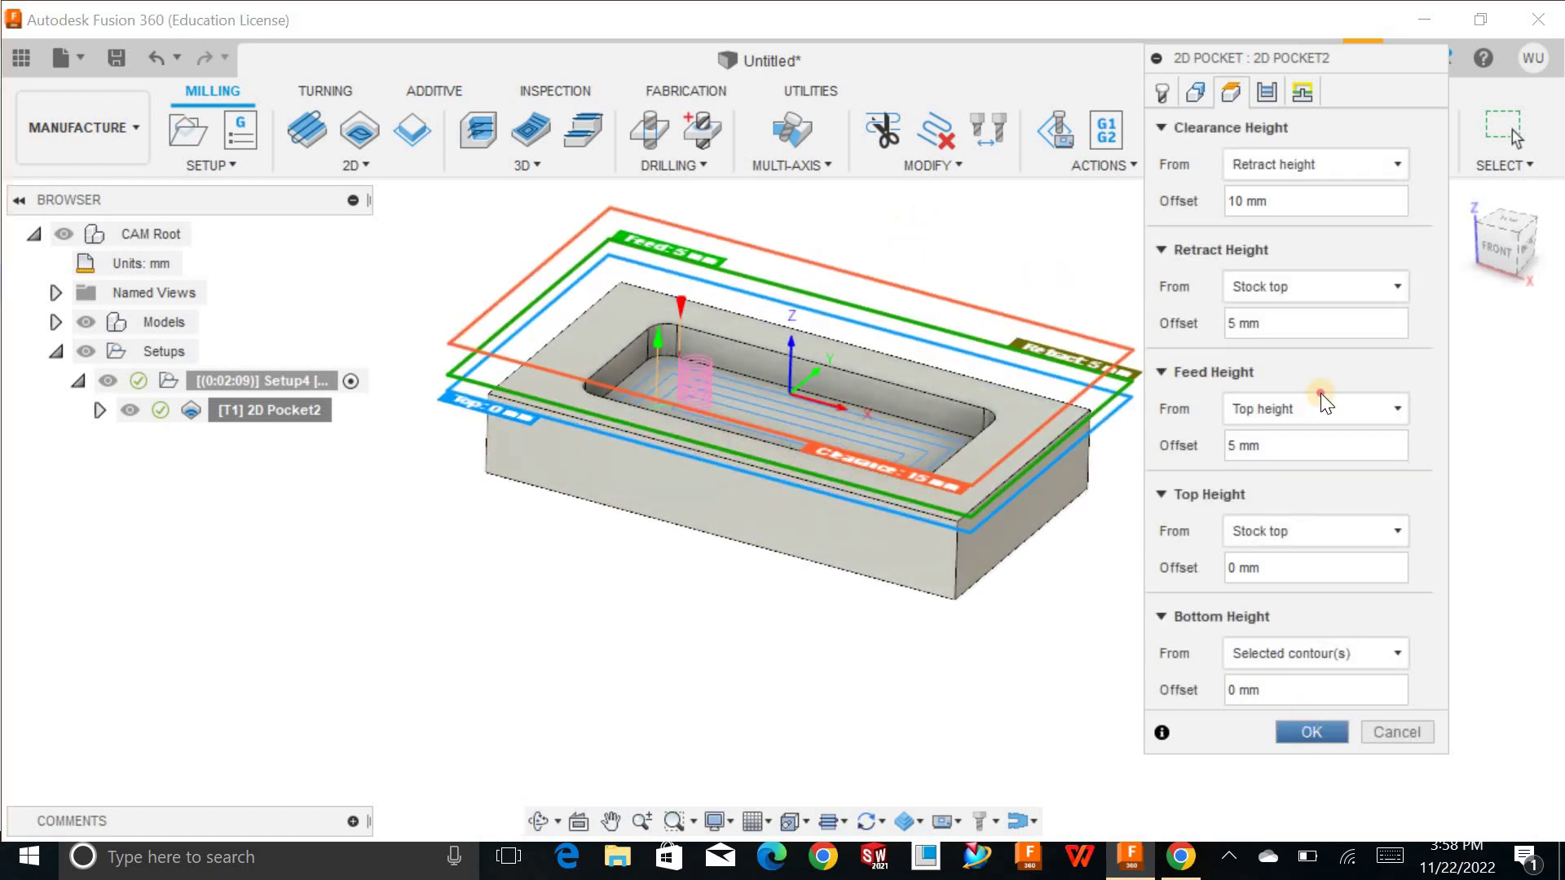
Simulate the 2D Pocket toolpath from the isometric view, stepping and playing it at different speeds, and exit the simulation.
{"action": "left_click", "coordinate": [1465, 194]}
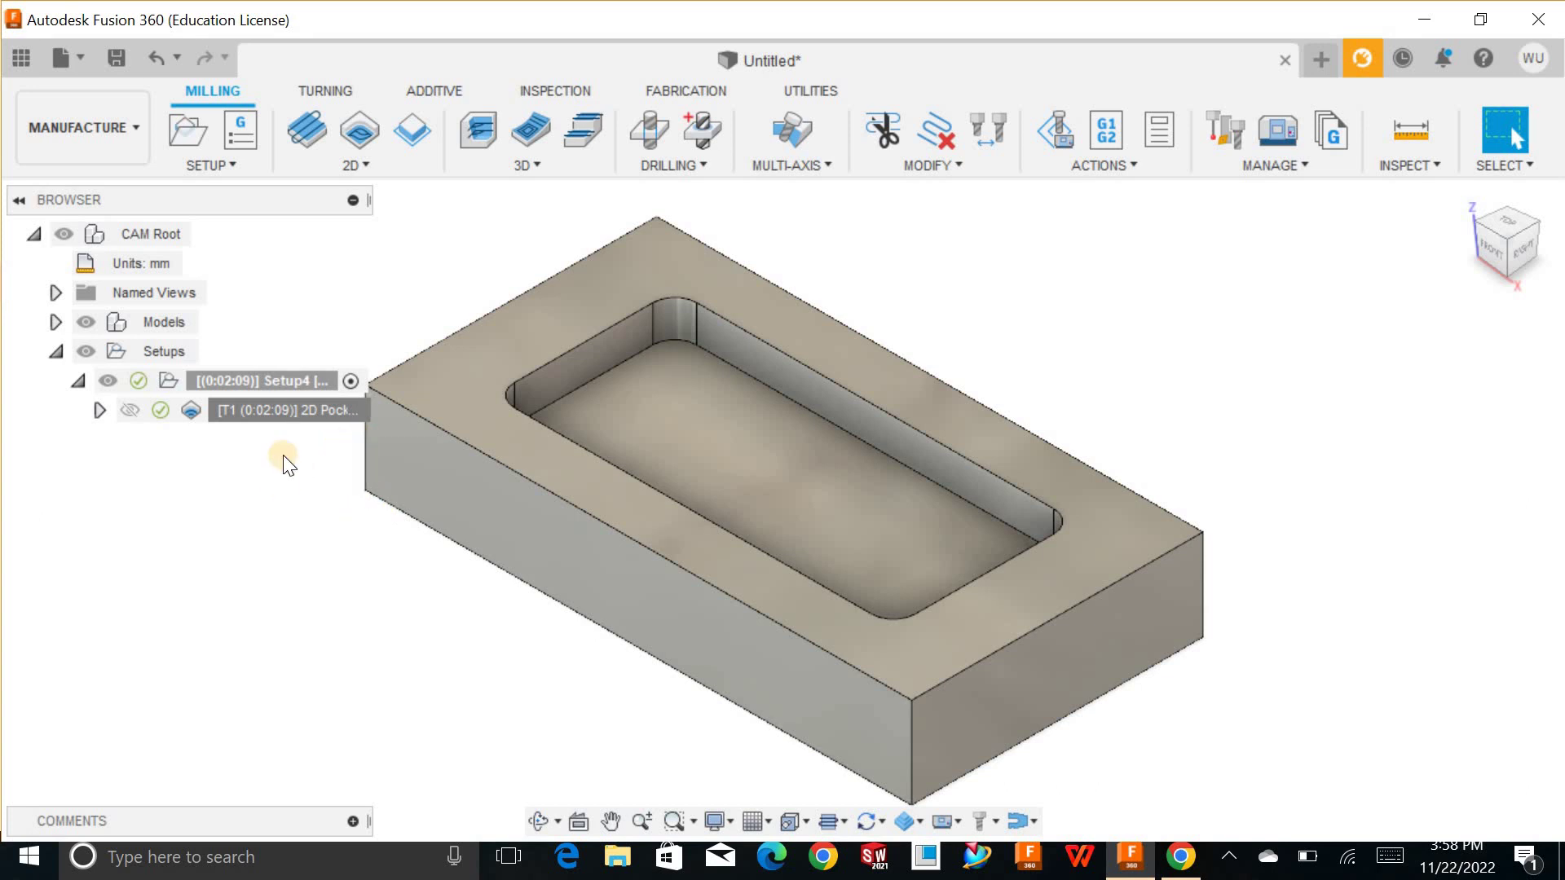
{"action": "right_click", "coordinate": [277, 411]}
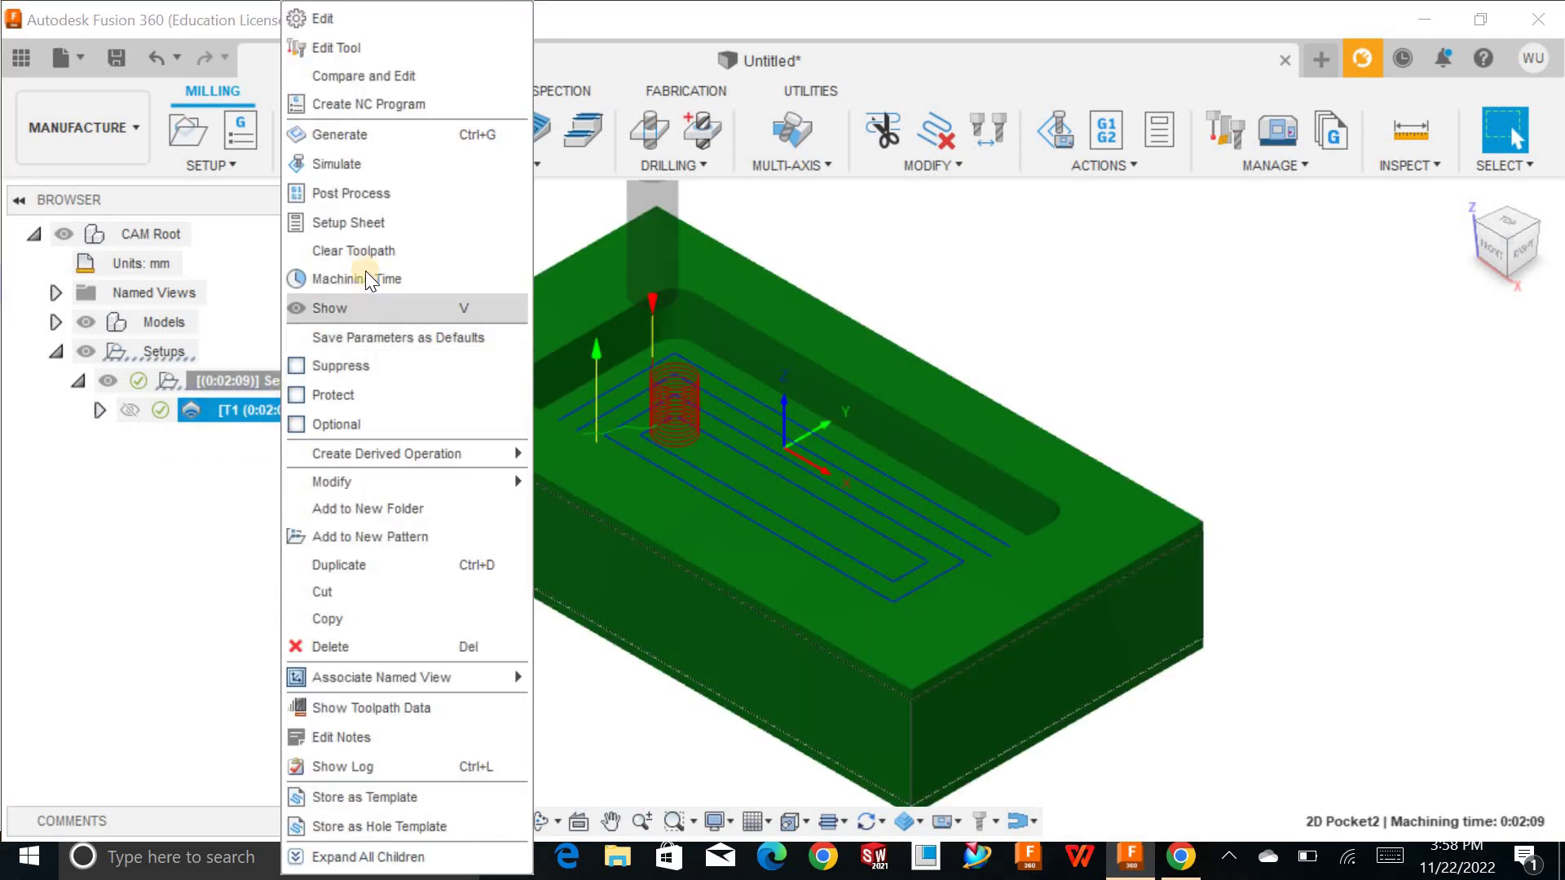
{"action": "left_click", "coordinate": [424, 166]}
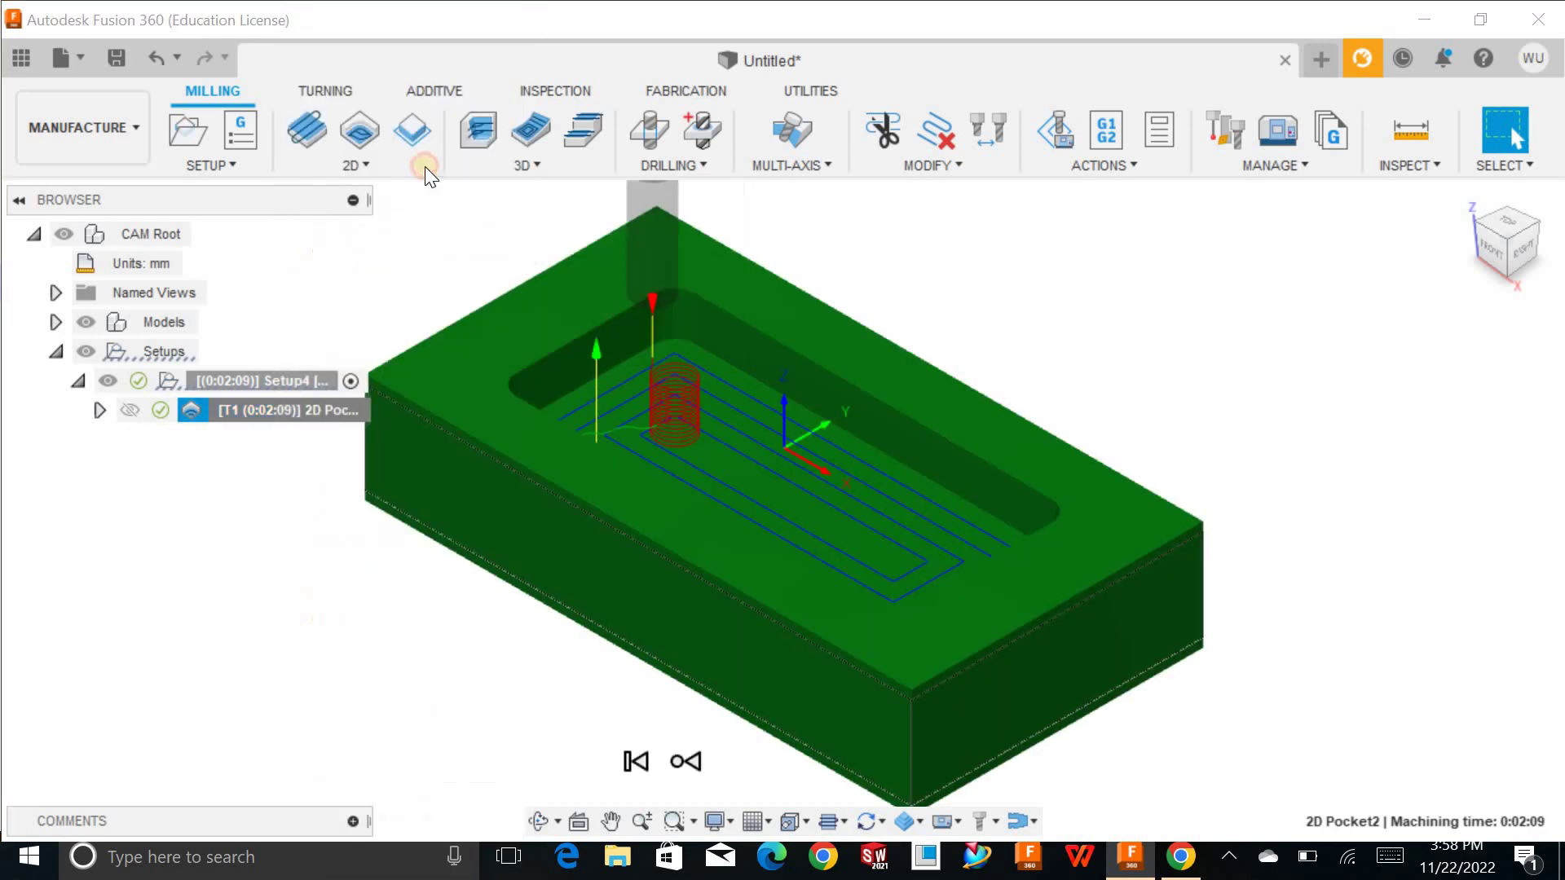
{"action": "left_click", "coordinate": [825, 727]}
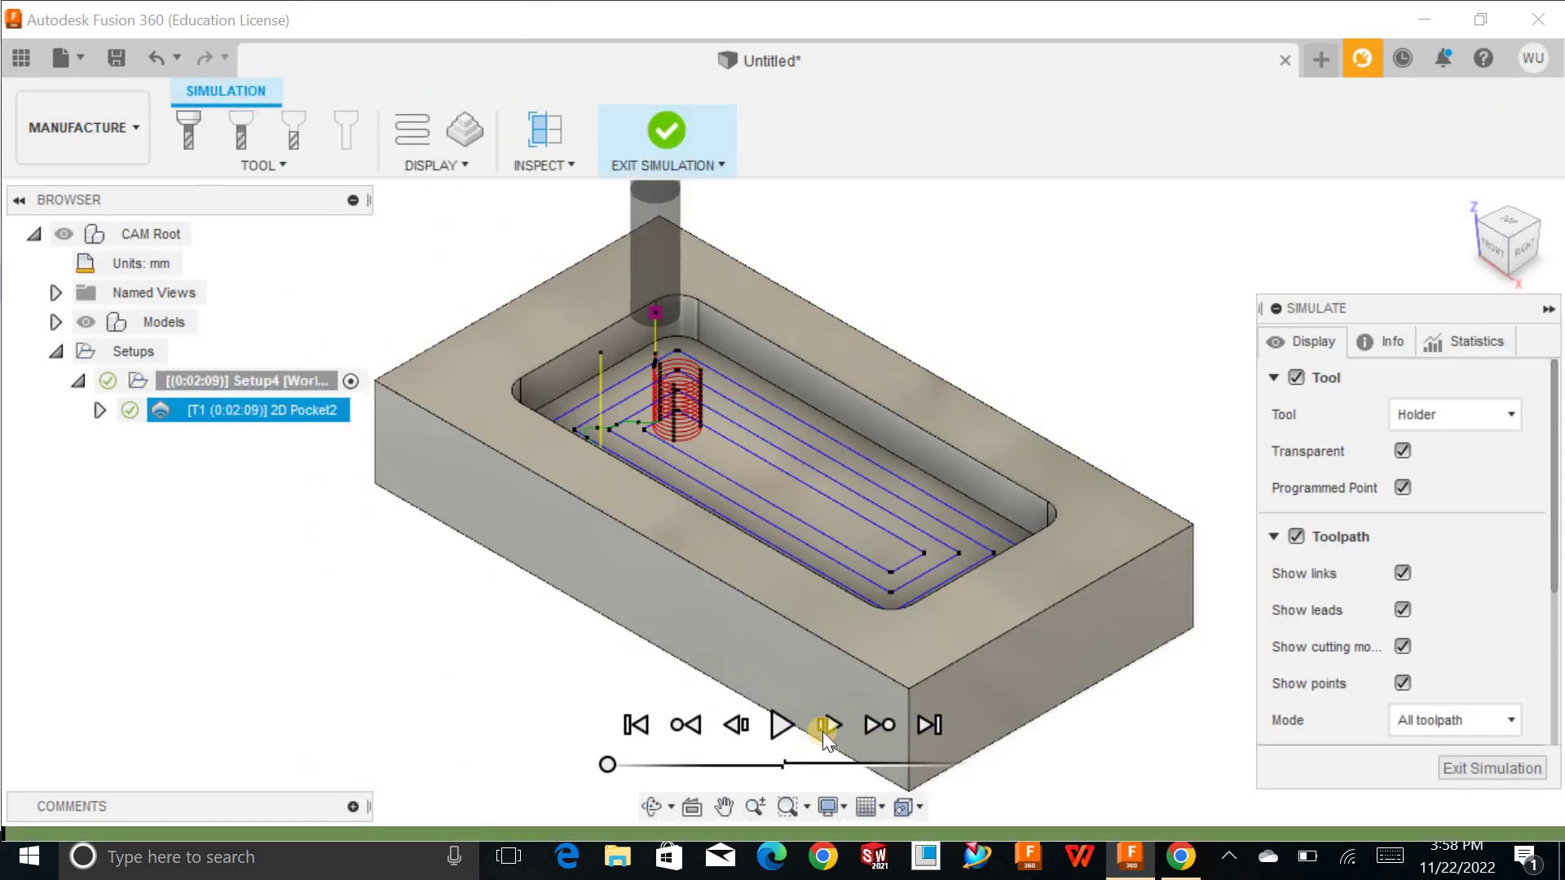
{"action": "left_click", "coordinate": [831, 724]}
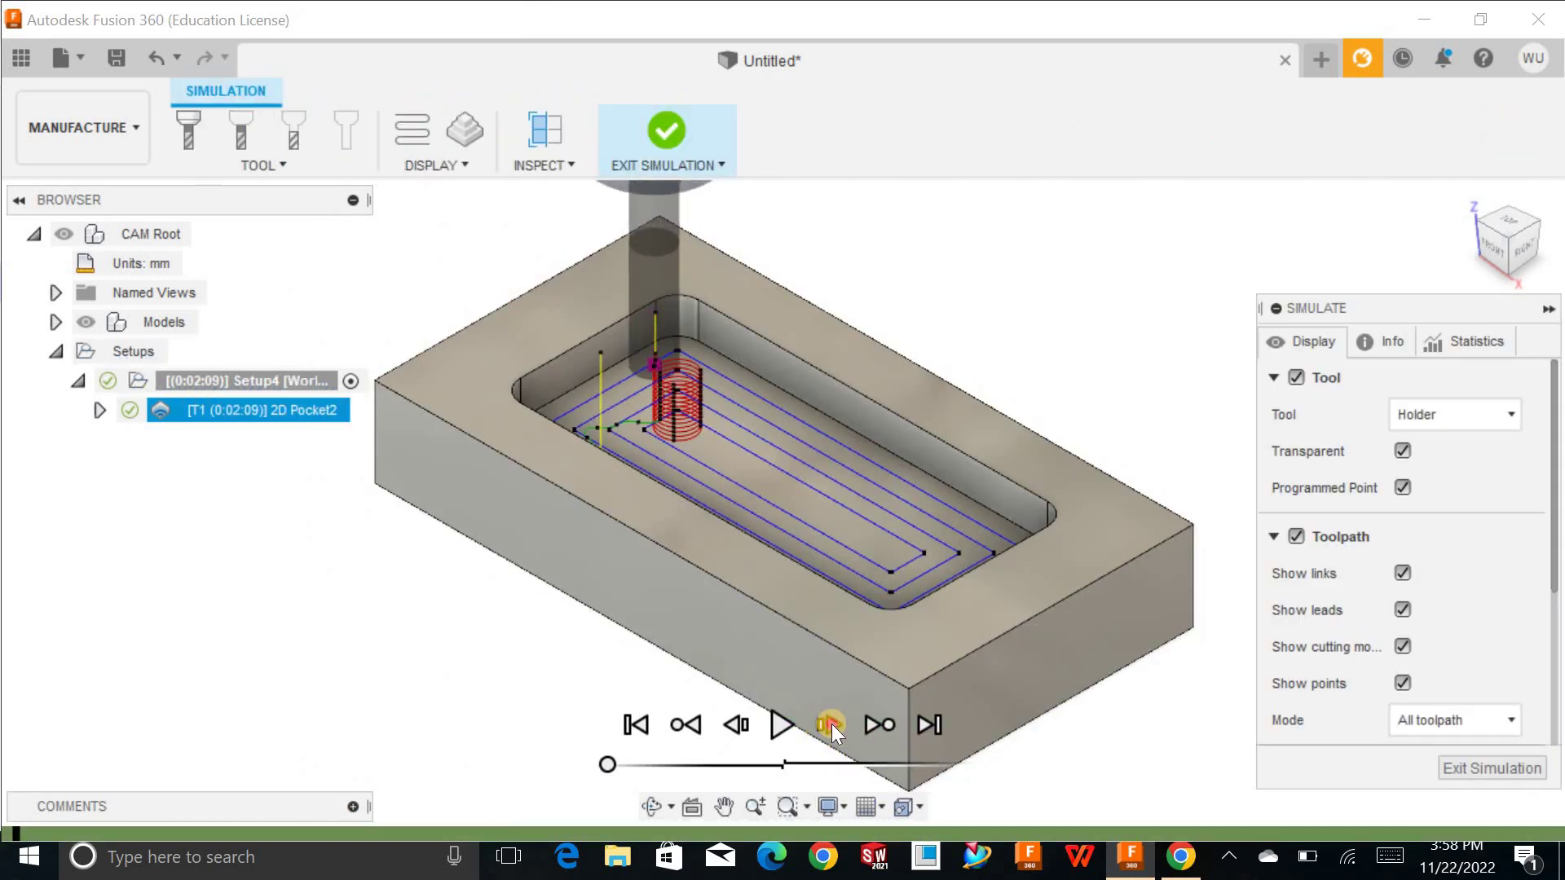
{"action": "left_click", "coordinate": [785, 726]}
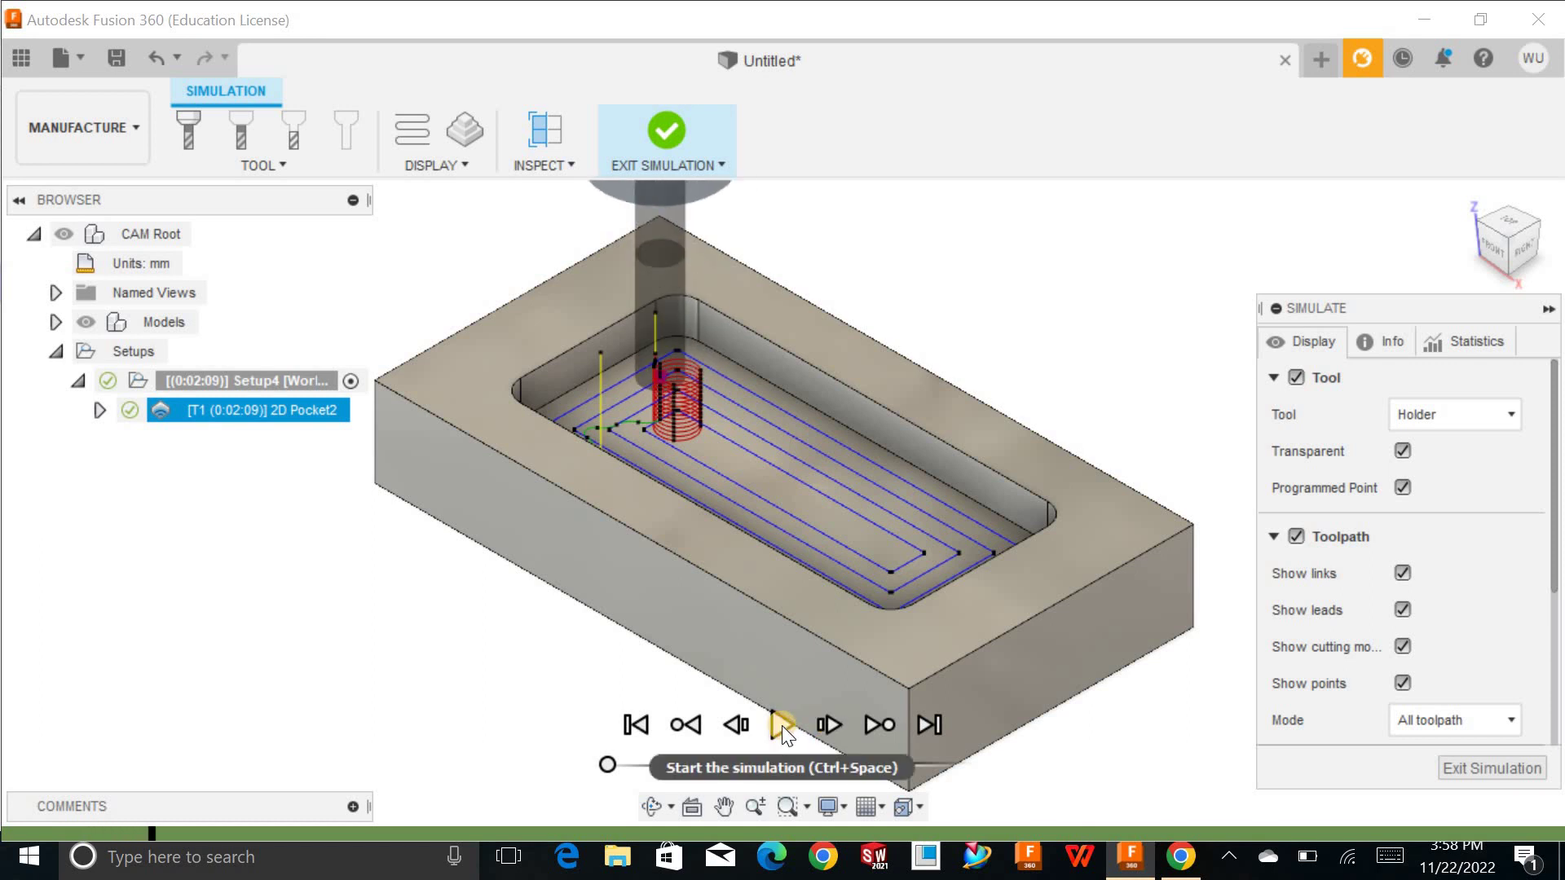
{"action": "left_click", "coordinate": [781, 726]}
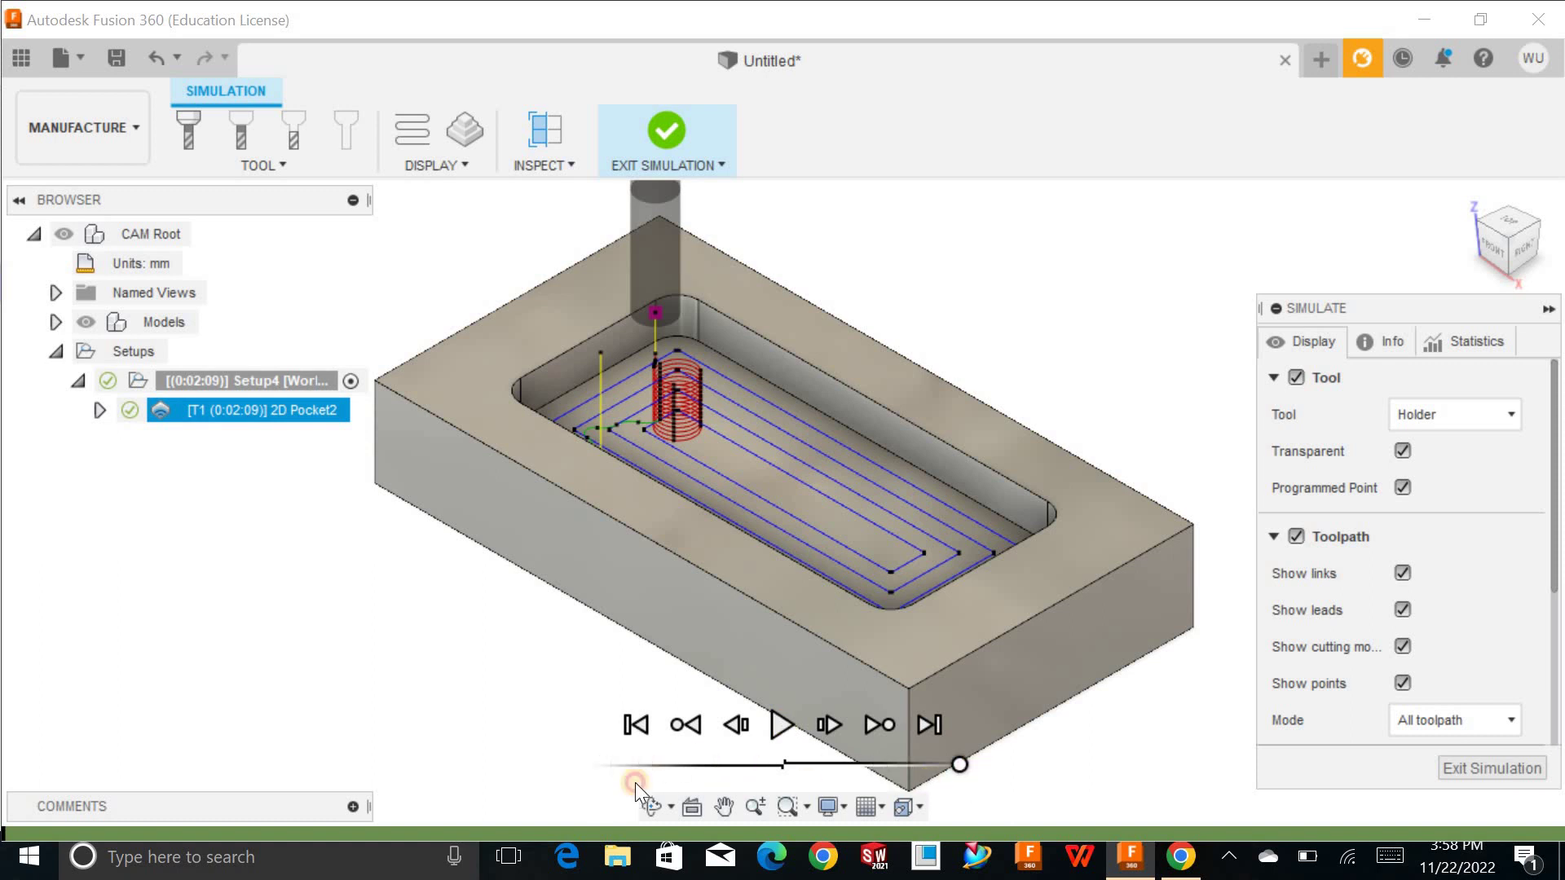
{"action": "left_click", "coordinate": [546, 783]}
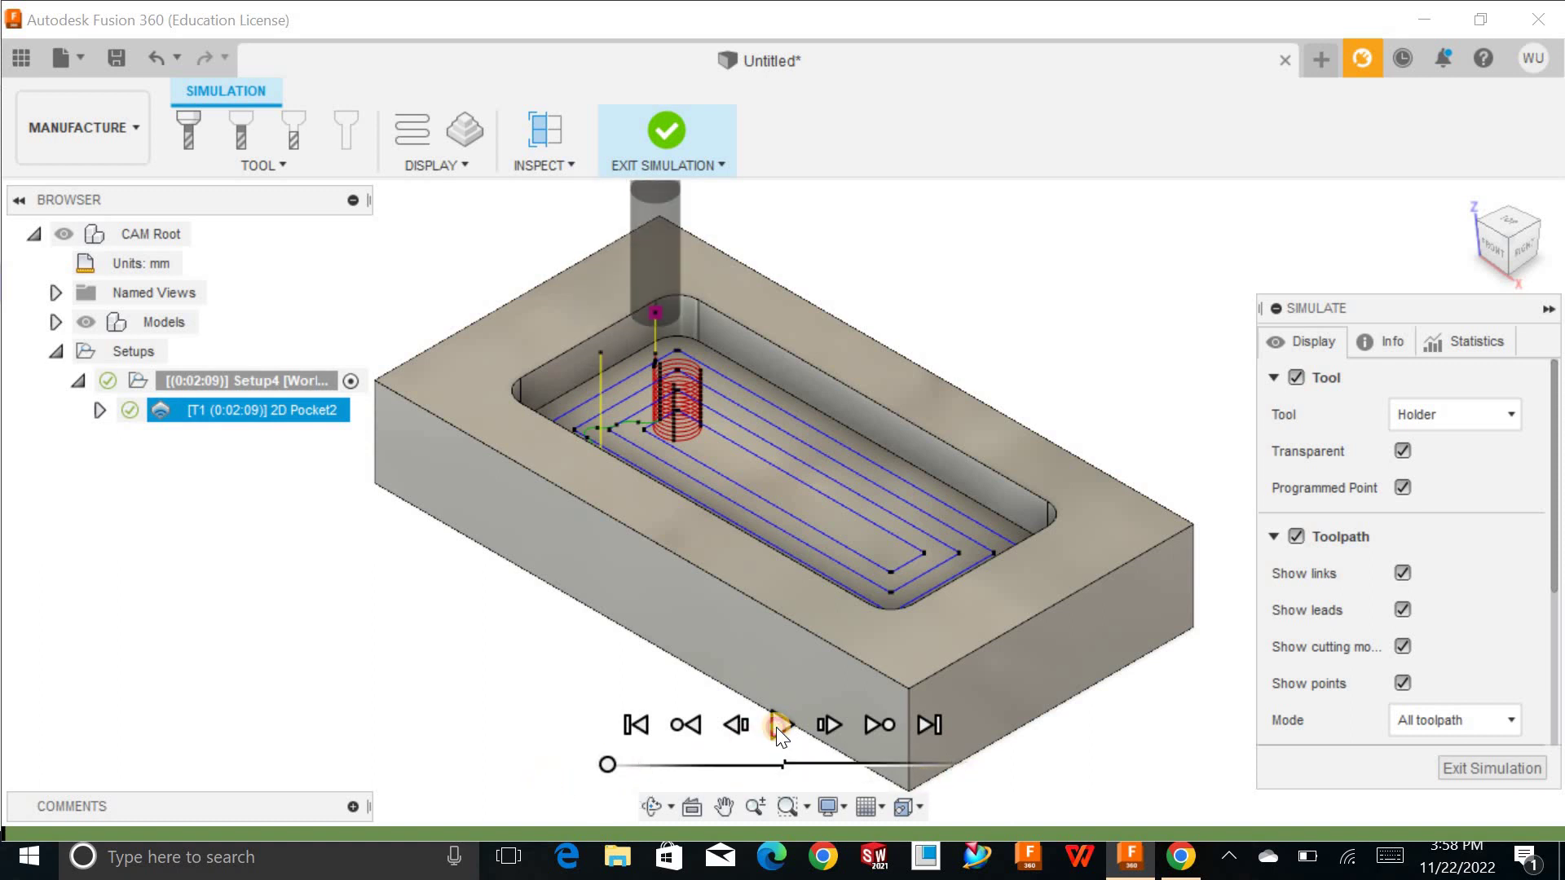
{"action": "left_click", "coordinate": [1552, 750]}
{"action": "left_click", "coordinate": [1488, 764]}
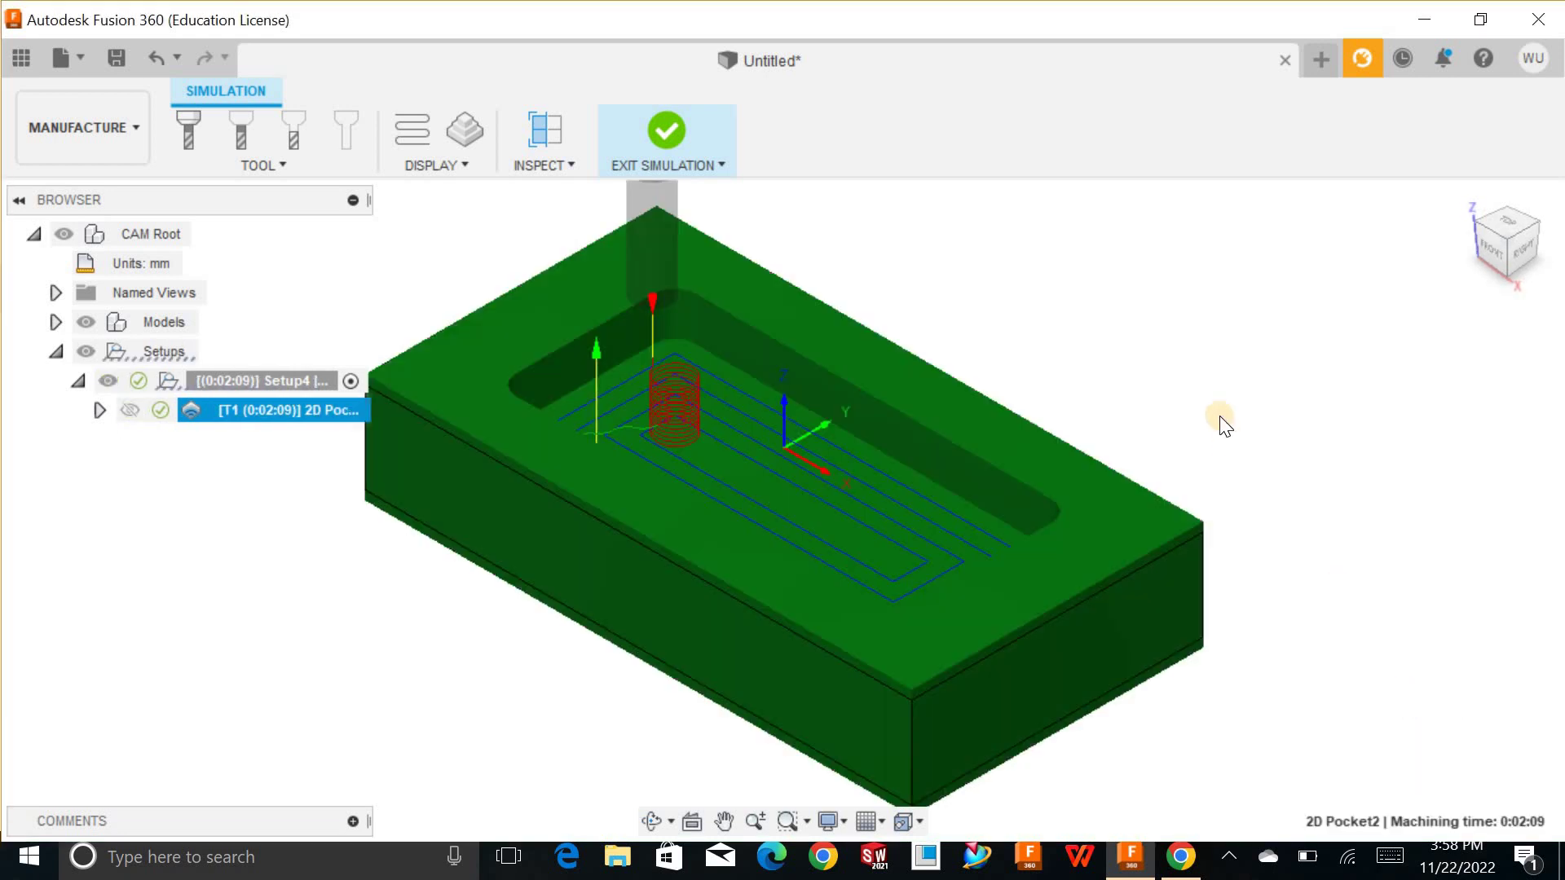
Start post processing the milling setup as an NC program.
{"action": "left_click", "coordinate": [409, 481]}
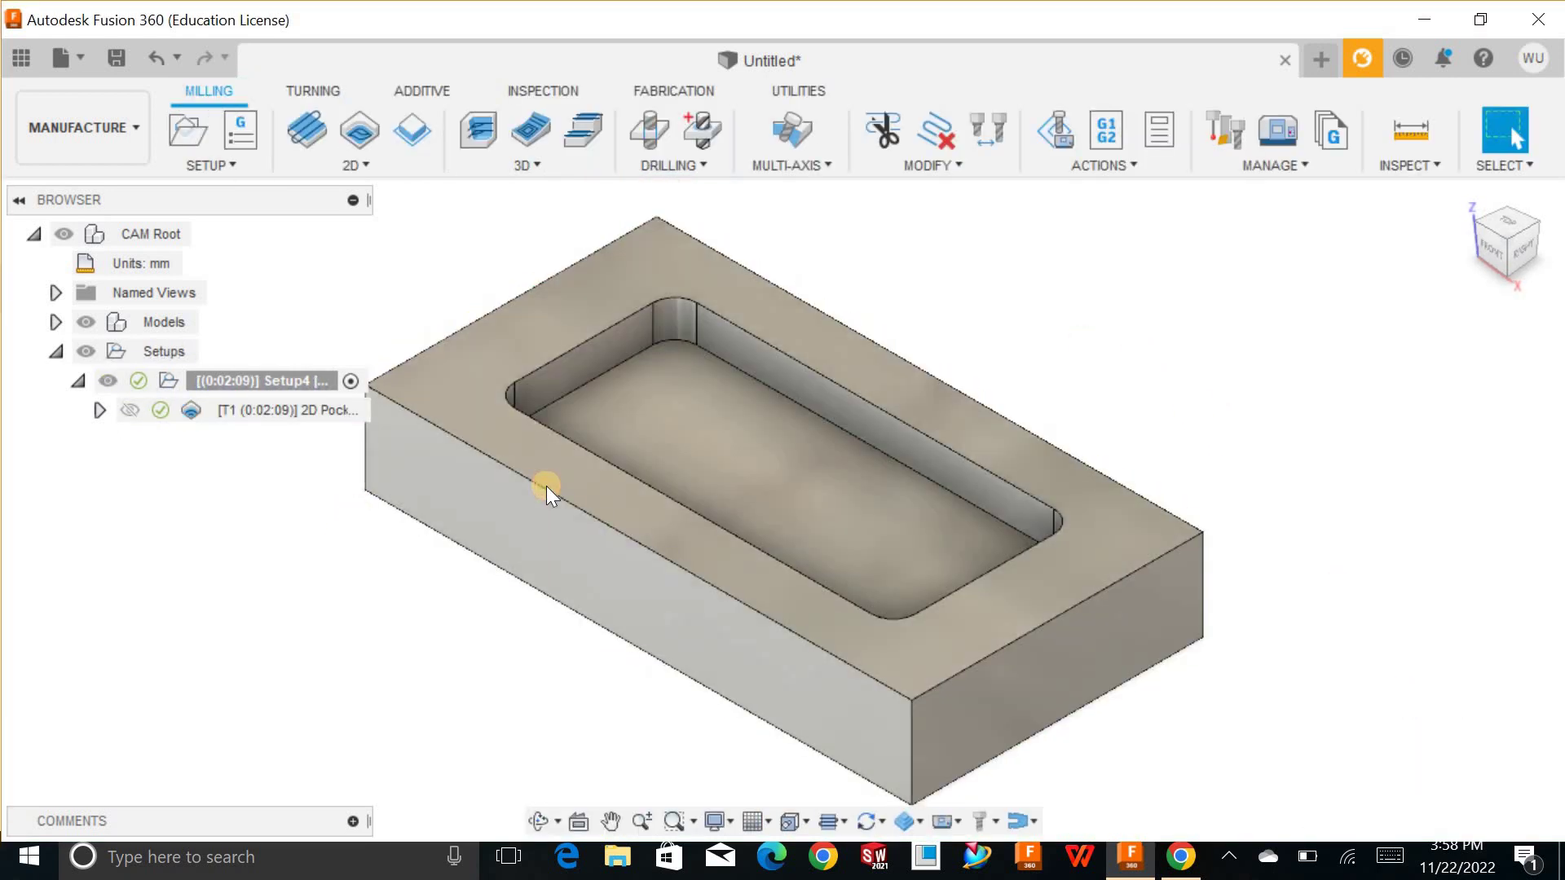
{"action": "scroll", "coordinate": [522, 480], "scroll_direction": "down", "scroll_amount": 3}
{"action": "scroll", "coordinate": [437, 465], "scroll_direction": "up", "scroll_amount": 3}
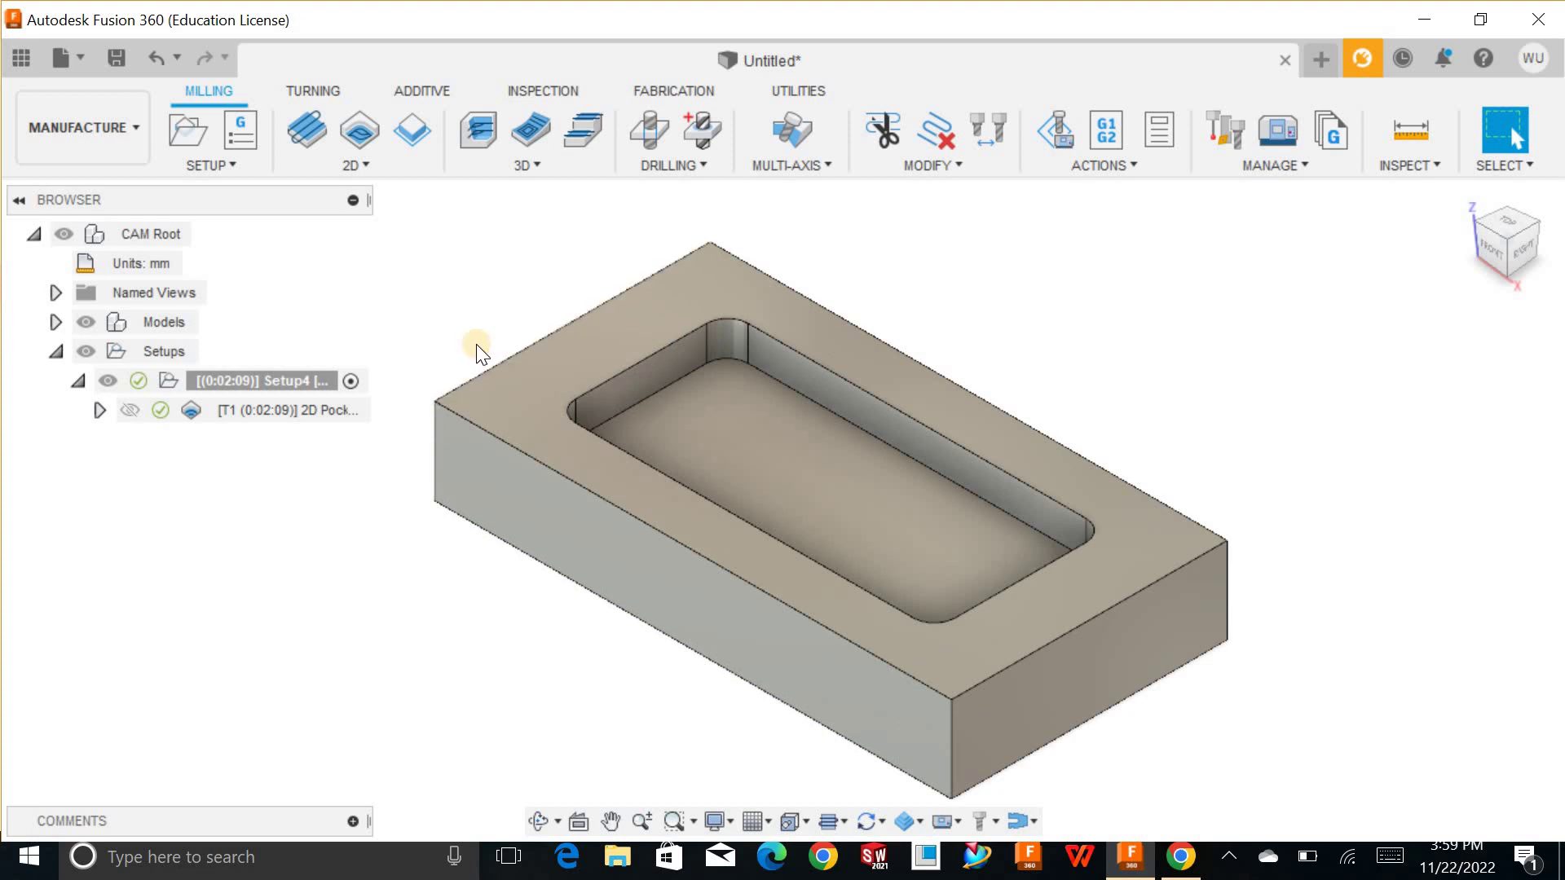
{"action": "left_click", "coordinate": [1130, 165]}
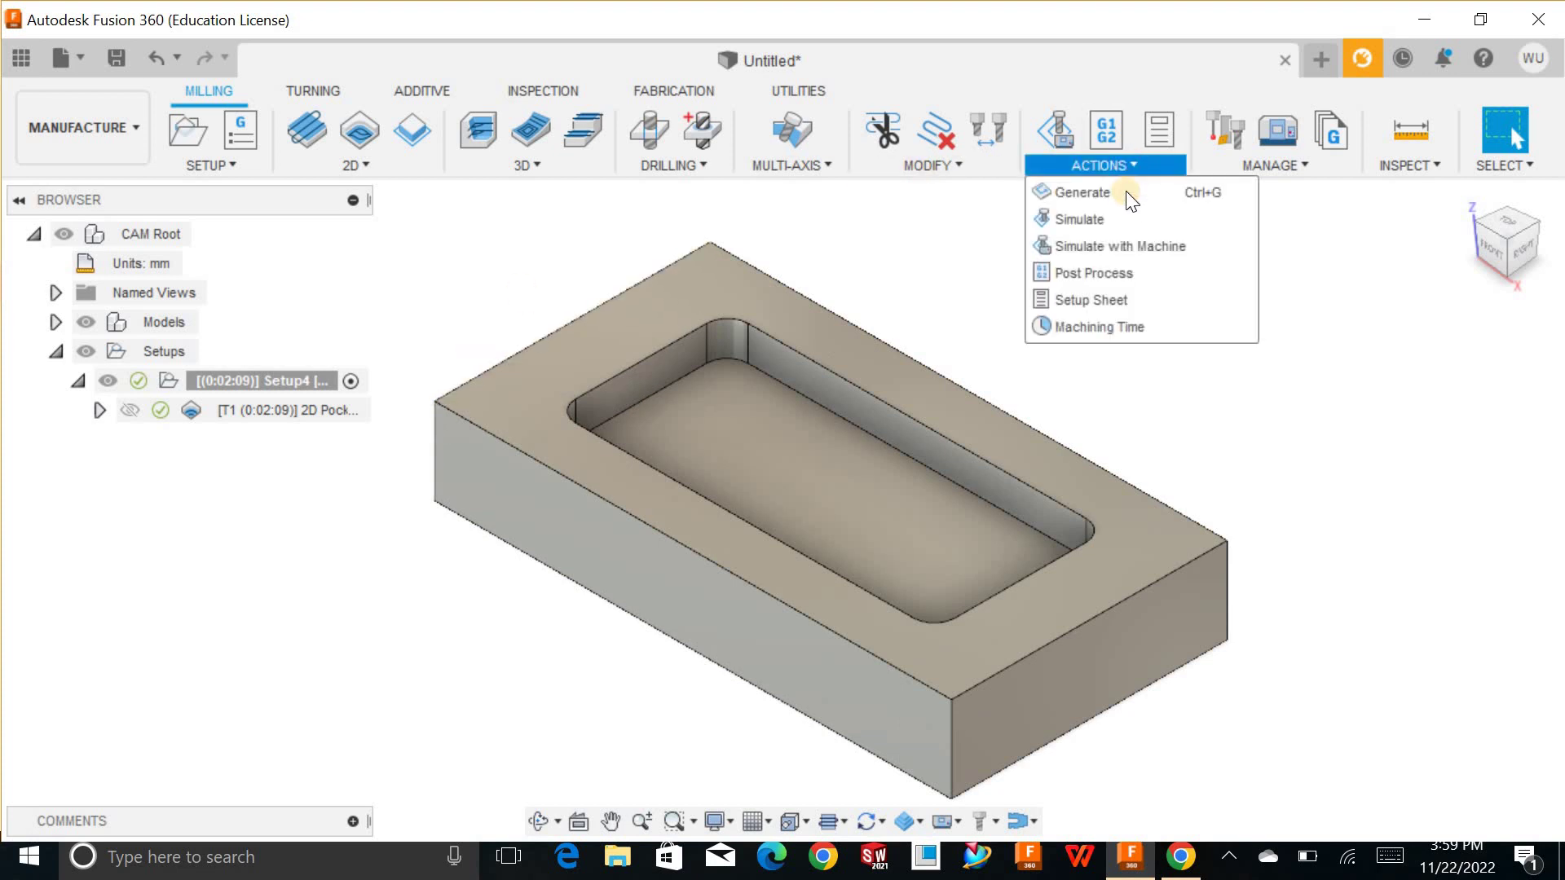
{"action": "left_click", "coordinate": [1127, 275]}
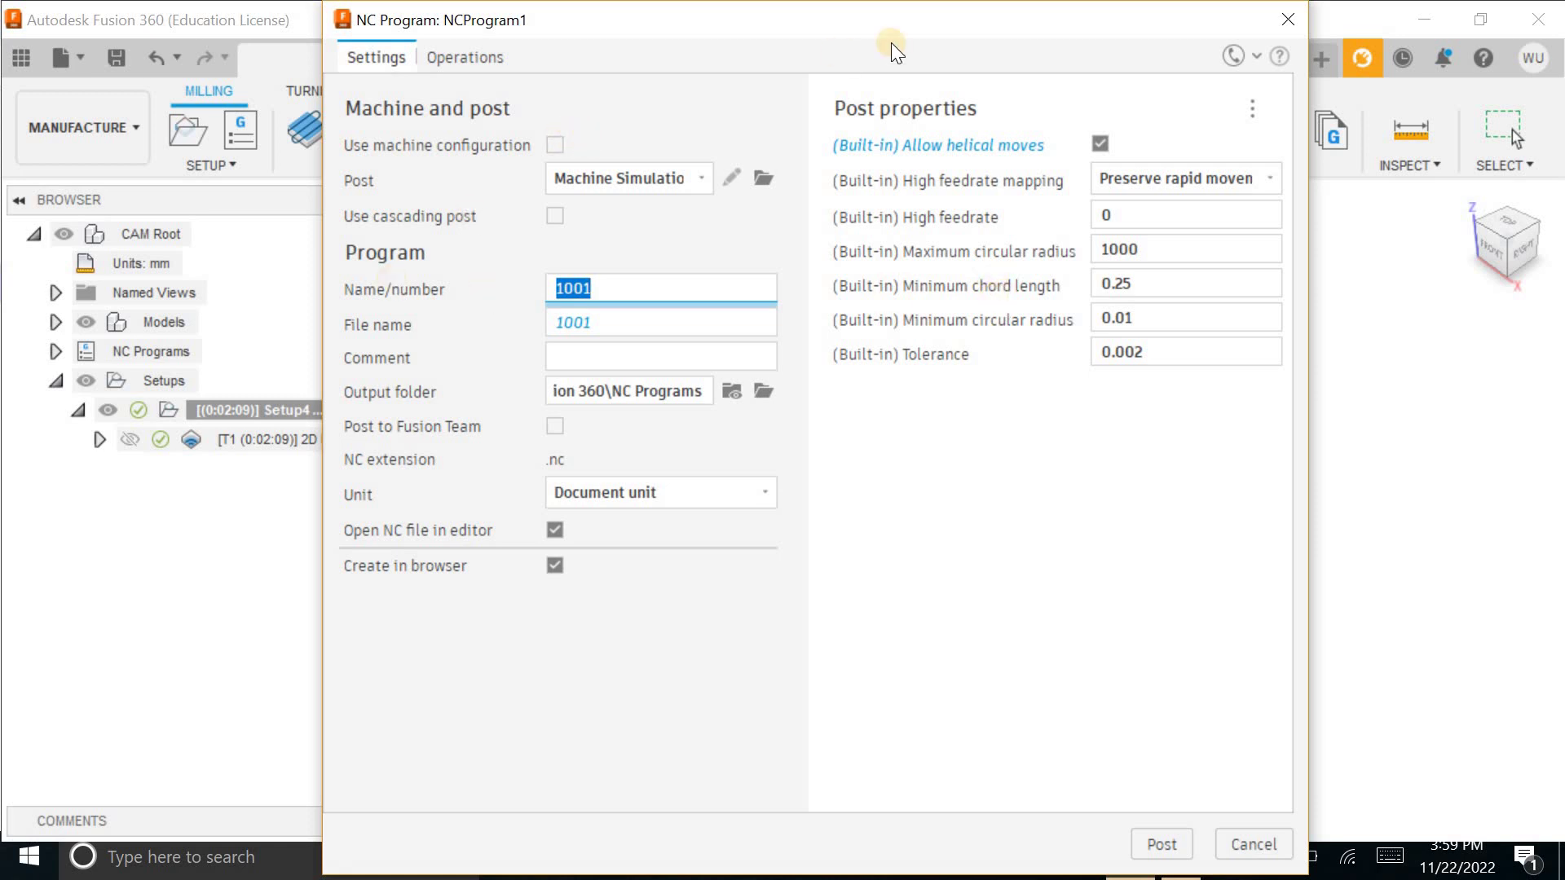
{"action": "left_click_drag", "start_coordinate": [892, 23], "coordinate": [901, 29]}
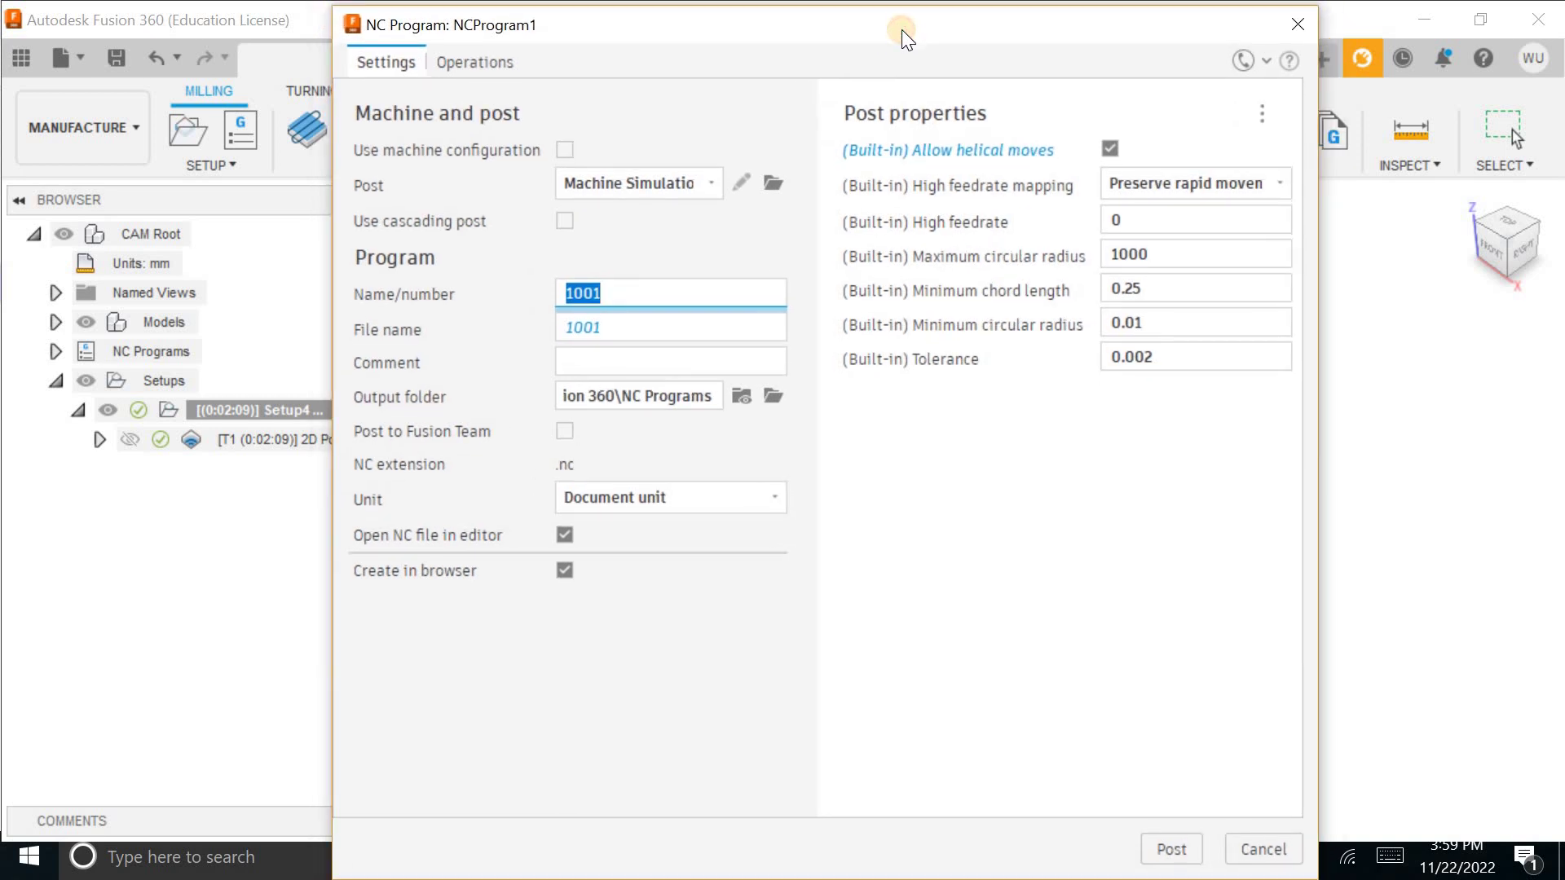
Enable the machine configuration for the NC program and choose Autodesk Generic 3-axis as the machine.
{"action": "left_click", "coordinate": [593, 181]}
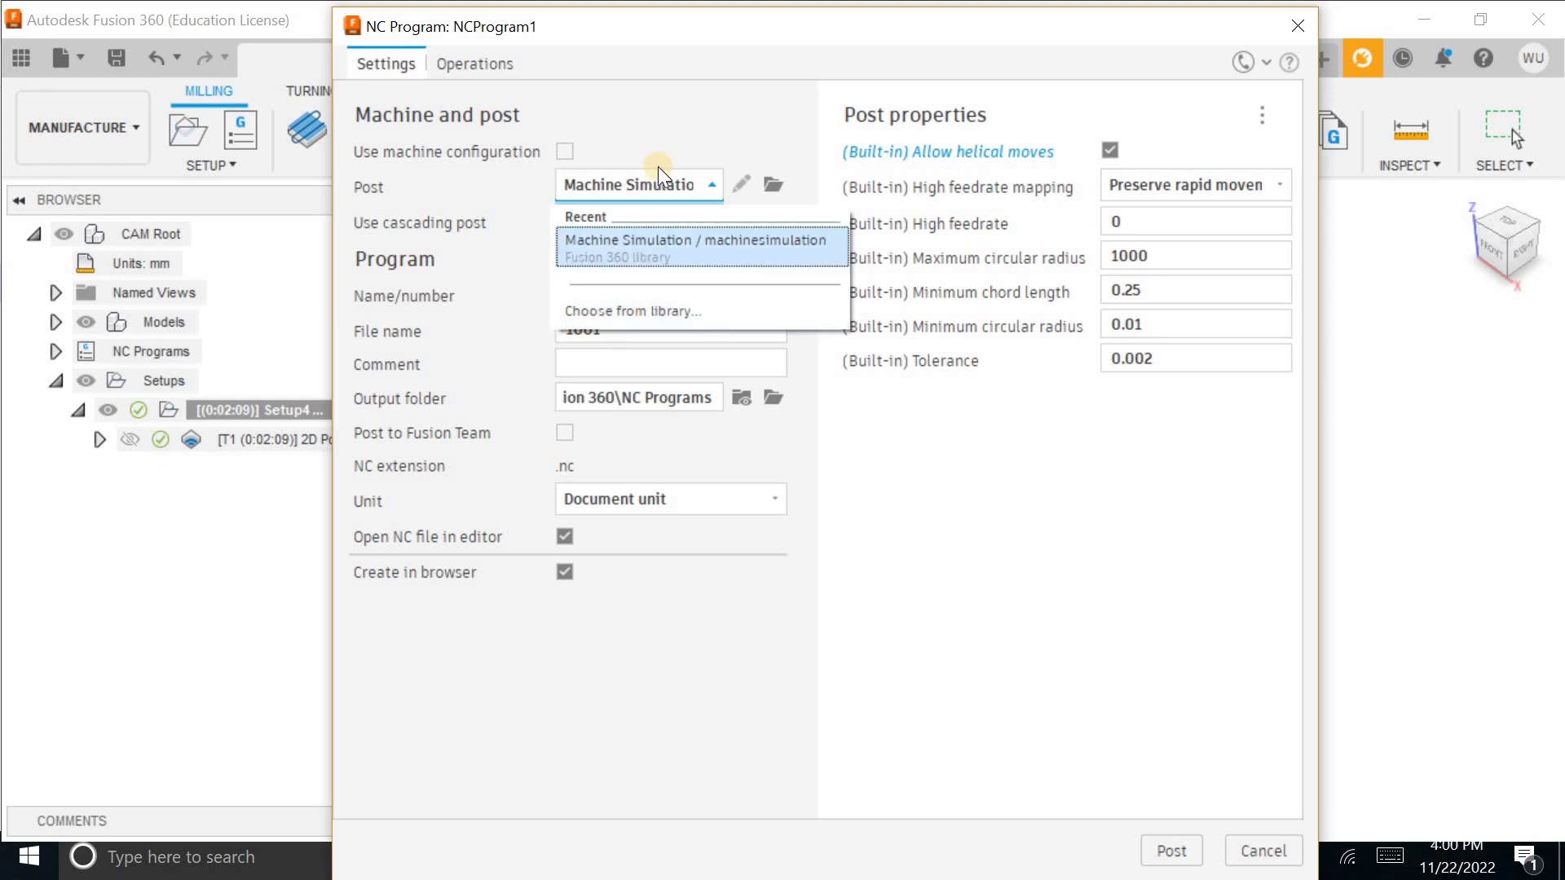
{"action": "left_click", "coordinate": [569, 143]}
{"action": "left_click", "coordinate": [565, 147]}
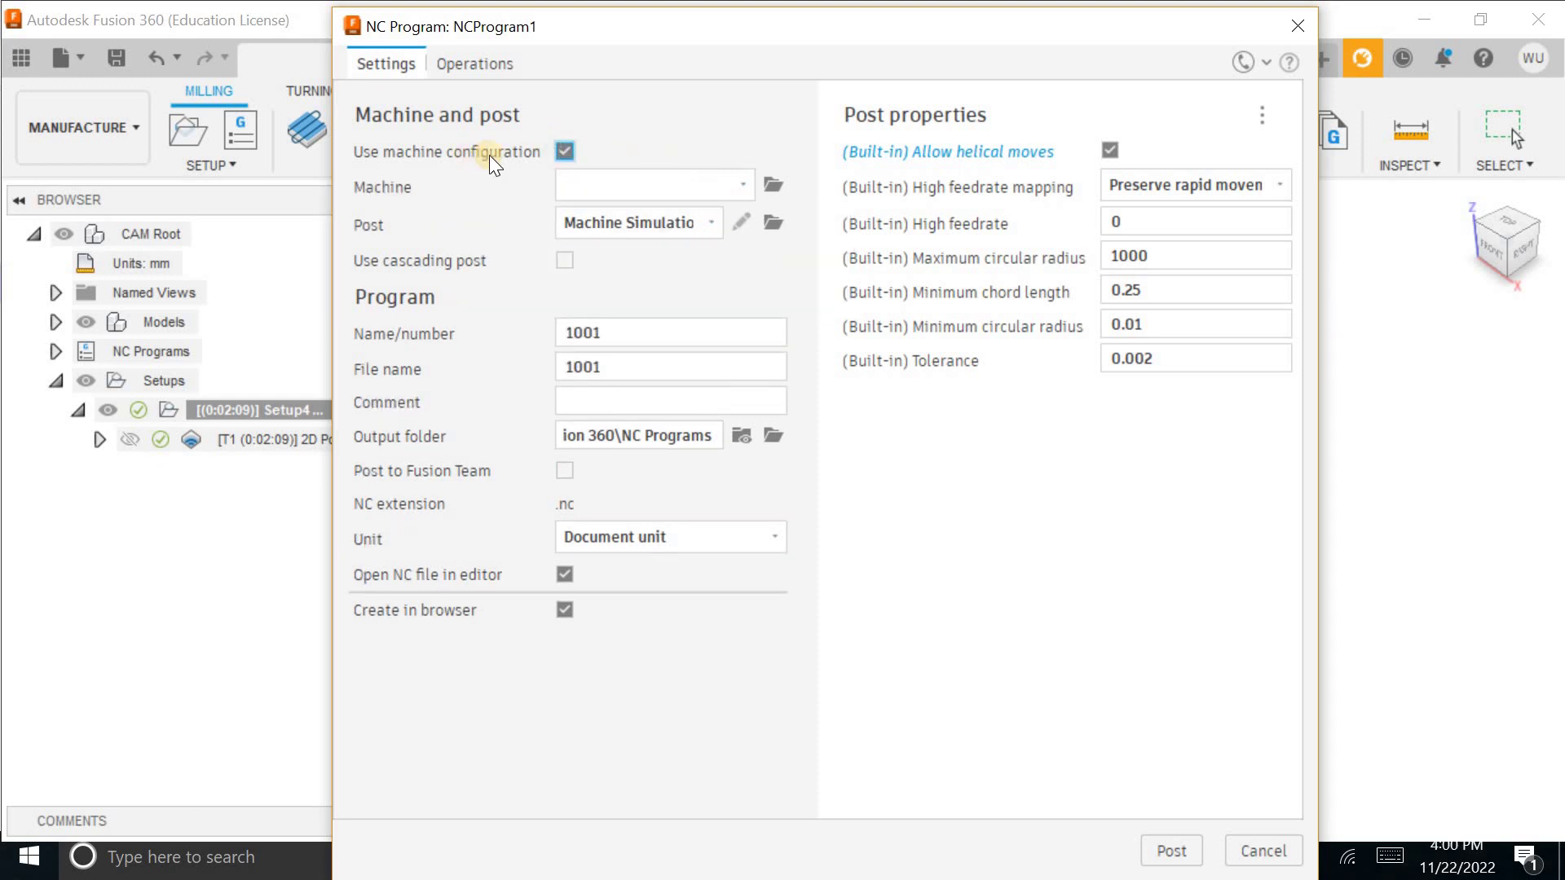
{"action": "left_click", "coordinate": [633, 194]}
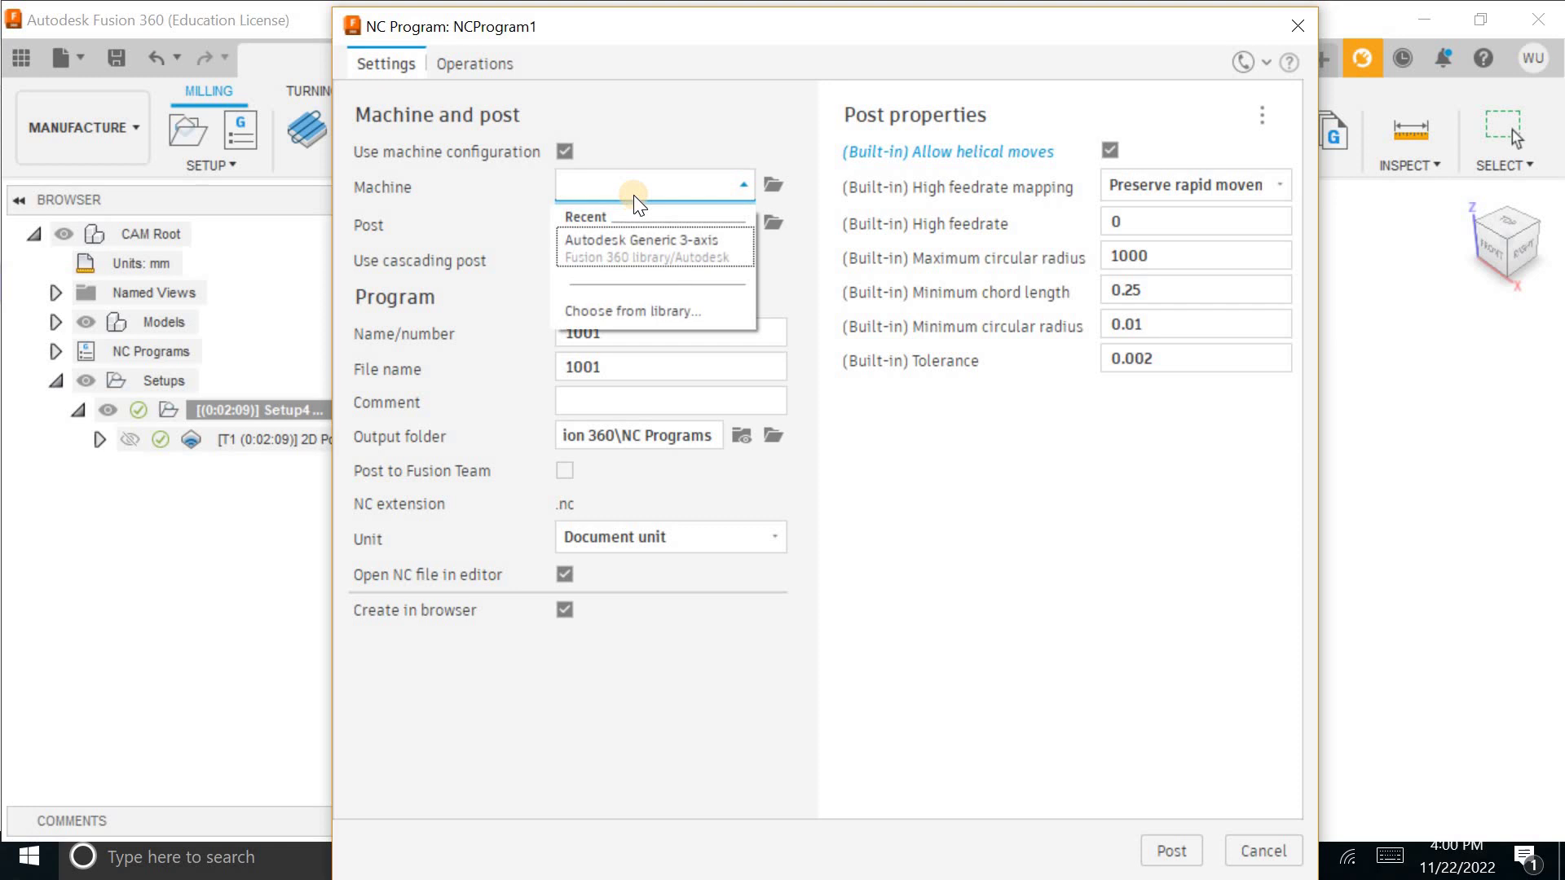
{"action": "left_click", "coordinate": [642, 251]}
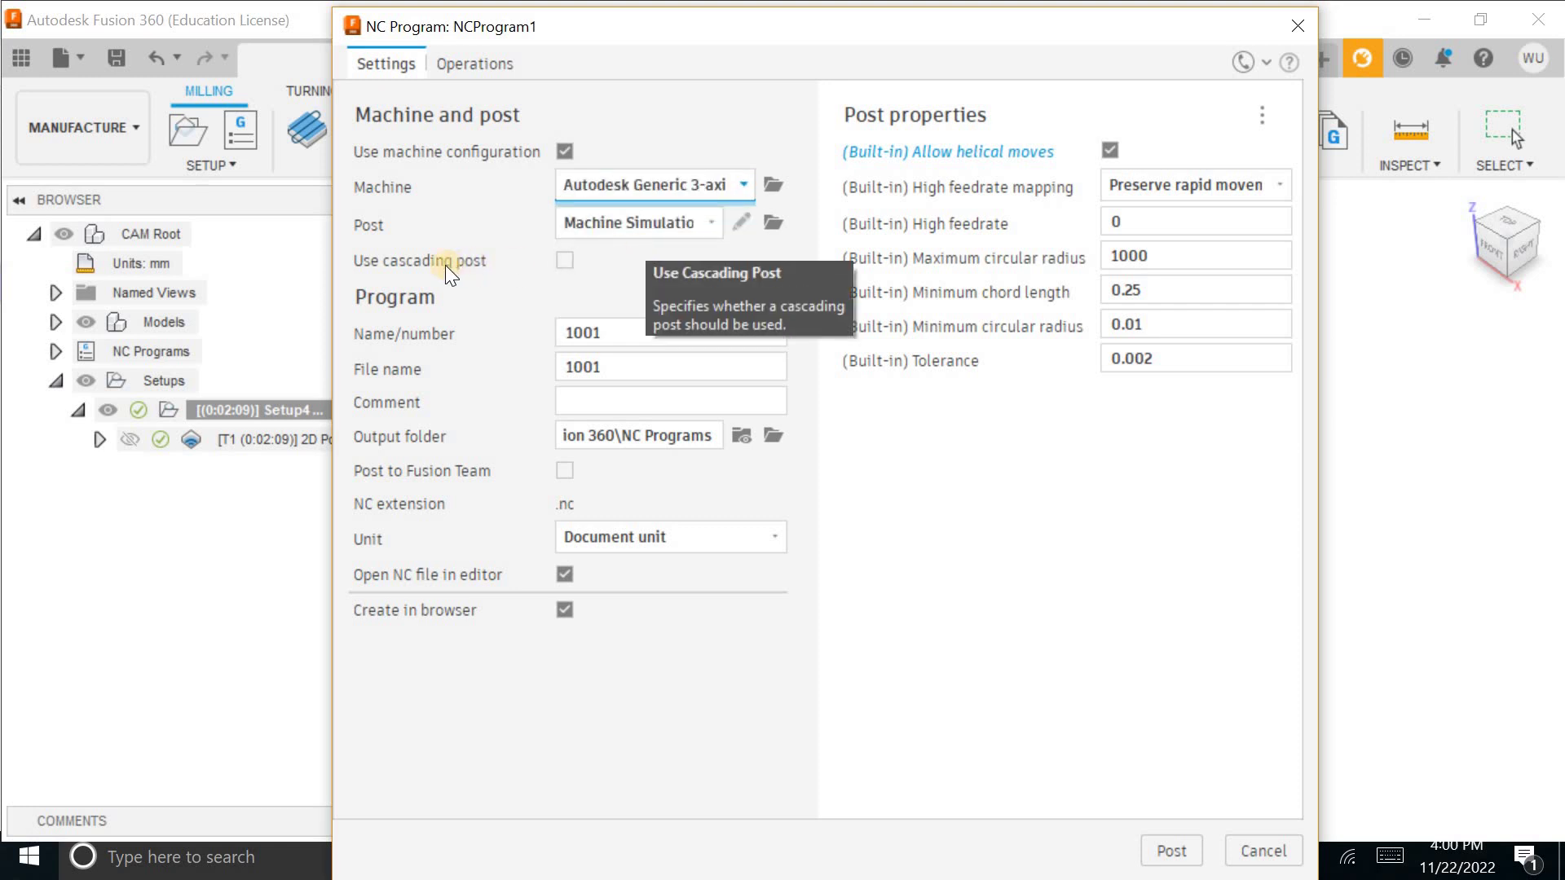
{"action": "left_click", "coordinate": [682, 335]}
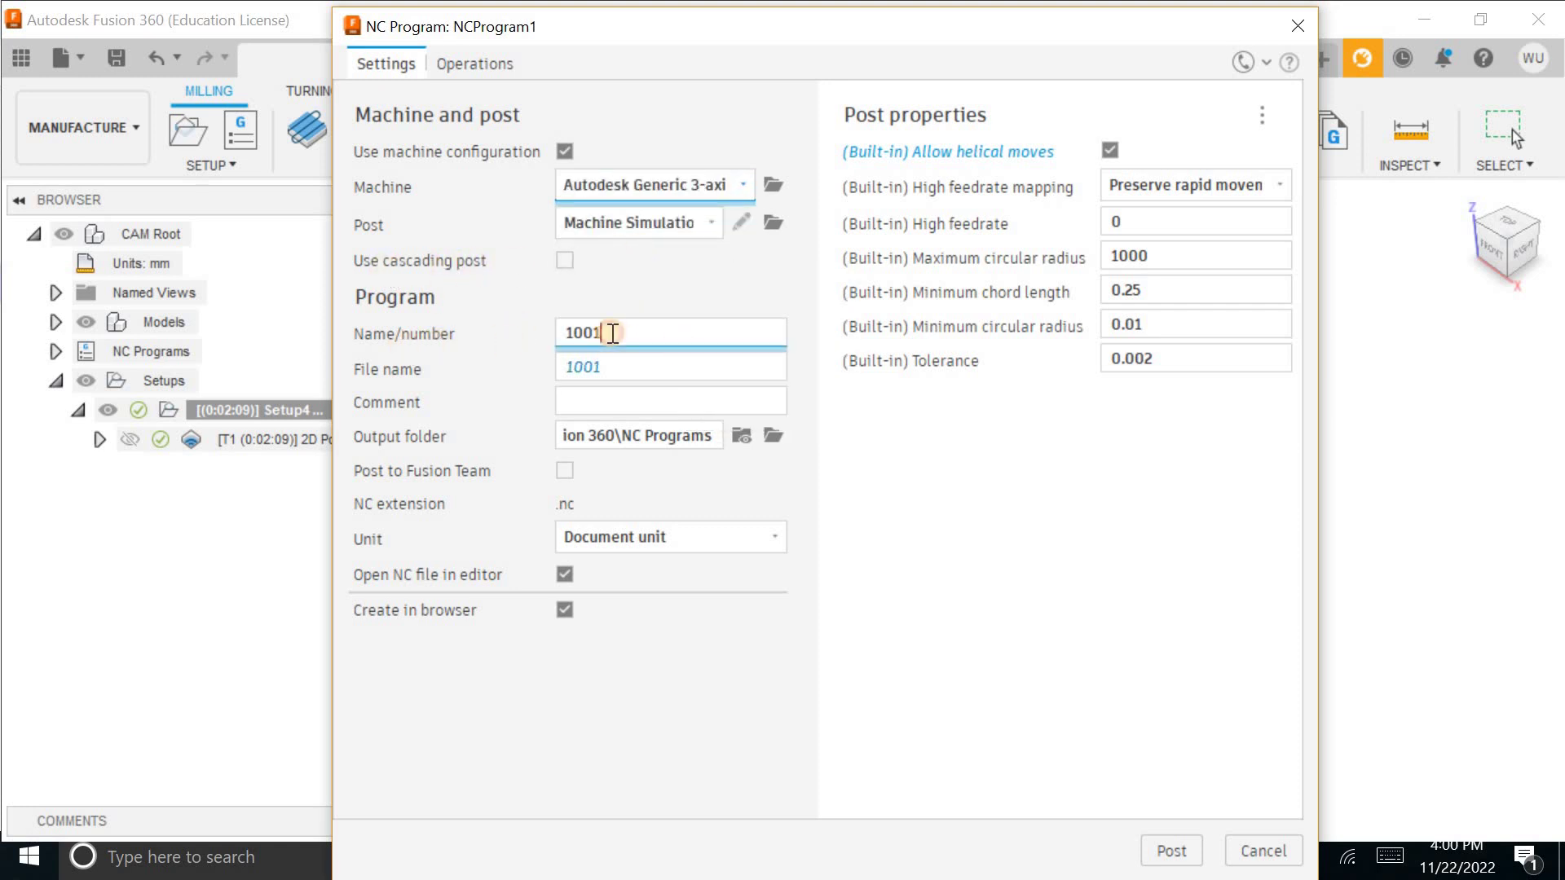
{"action": "left_click_drag", "start_coordinate": [562, 333], "coordinate": [633, 335]}
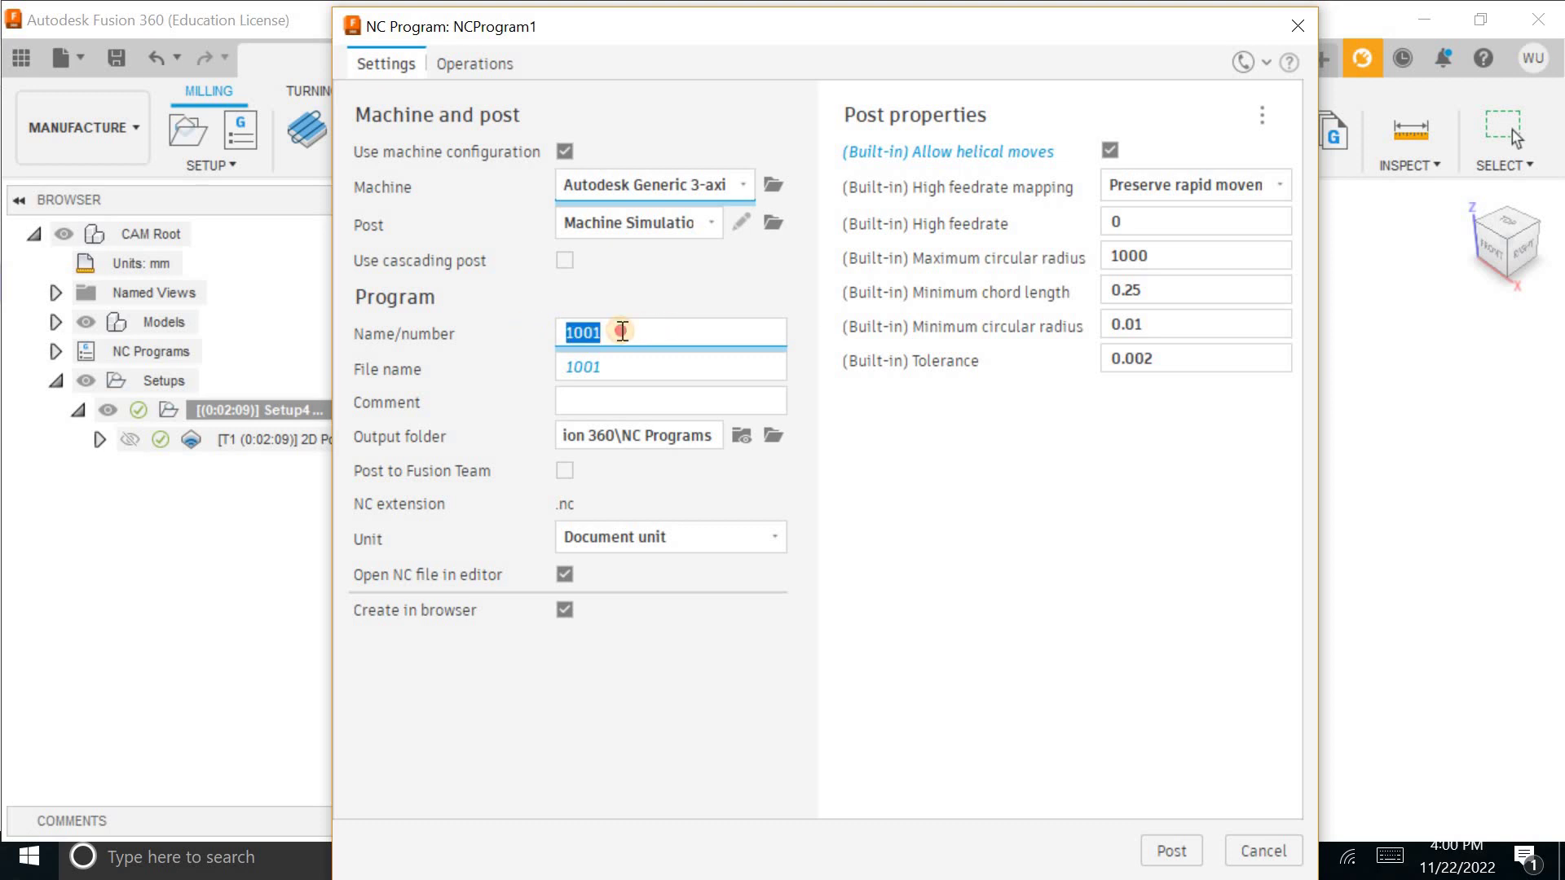
{"action": "left_click", "coordinate": [633, 335]}
{"action": "left_click", "coordinate": [622, 365]}
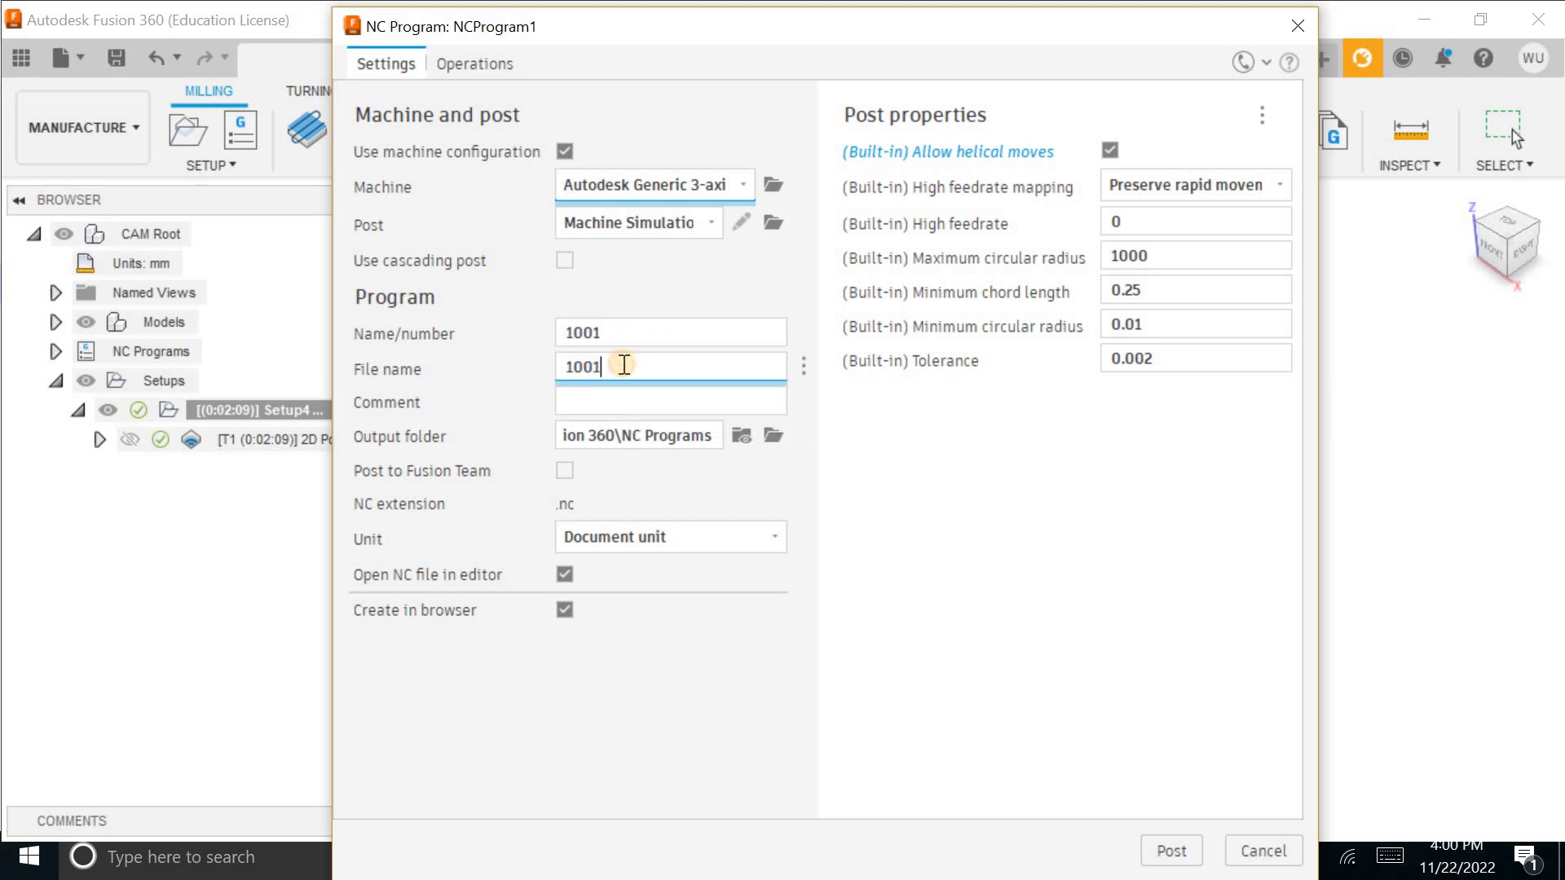
{"action": "left_click", "coordinate": [592, 396]}
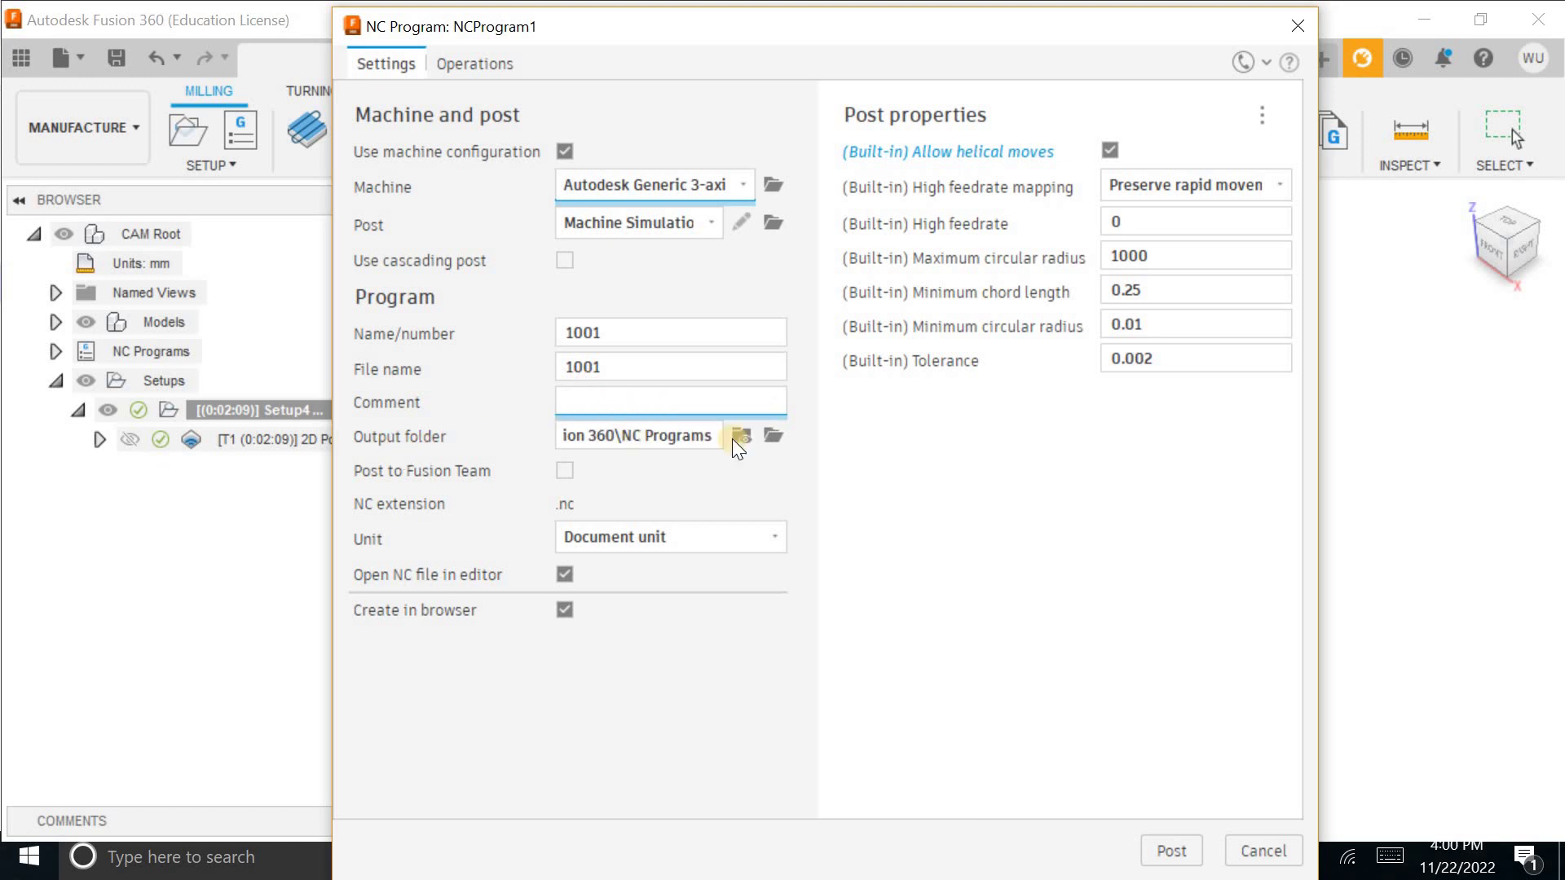
{"action": "left_click", "coordinate": [775, 436]}
{"action": "left_click", "coordinate": [155, 181]}
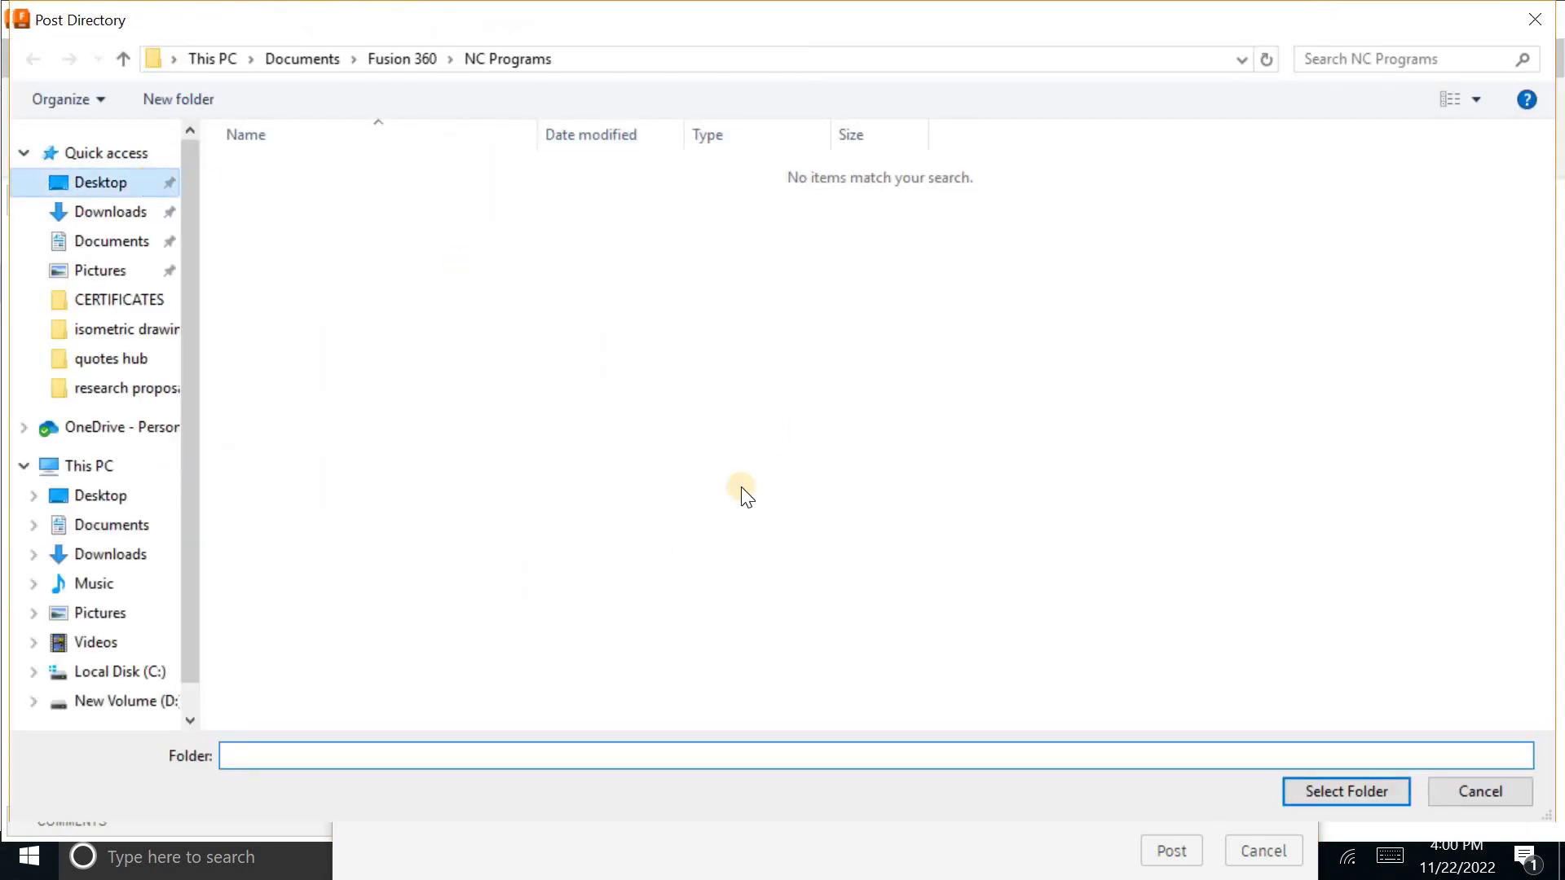
{"action": "left_click", "coordinate": [1480, 789]}
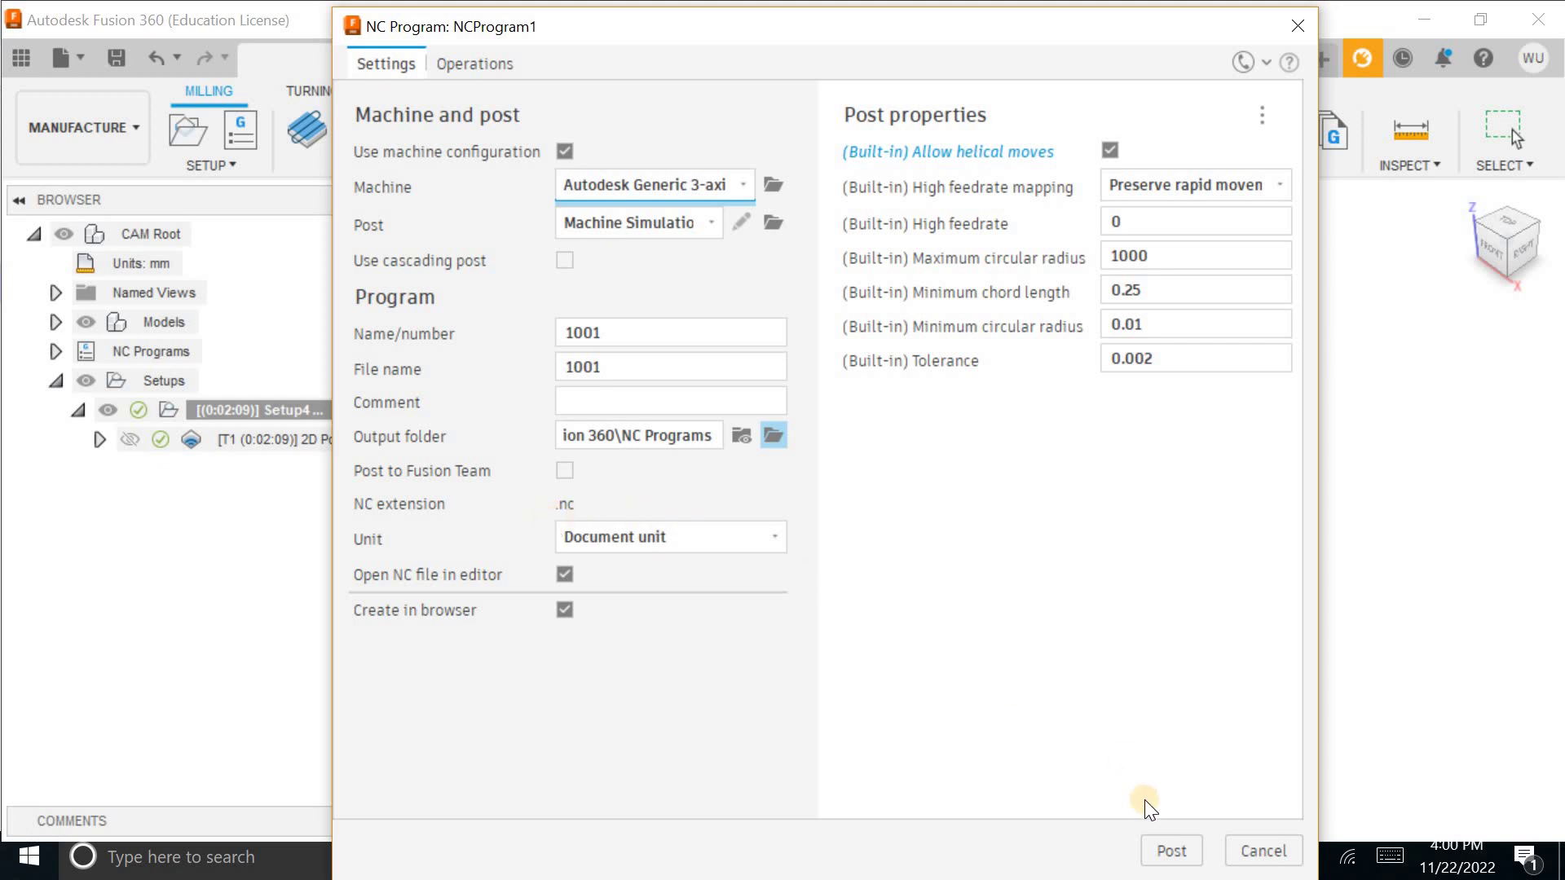
Post the NC program as 1001 in the NC Programs folder, replacing the existing file, and view the generated code before closing it.
{"action": "left_click", "coordinate": [1171, 851]}
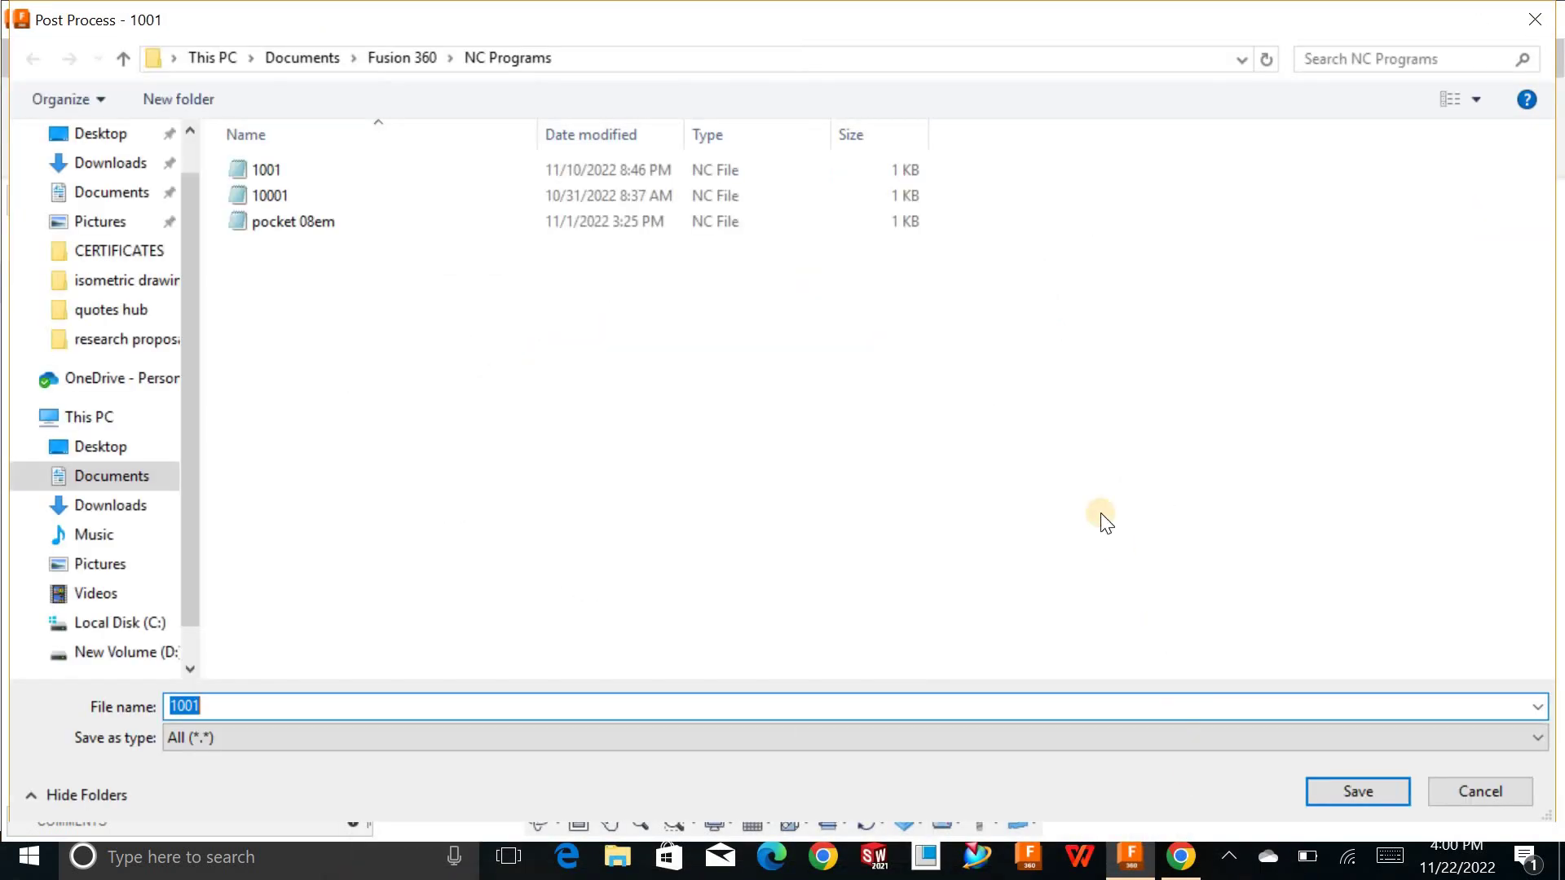
{"action": "left_click", "coordinate": [1333, 795]}
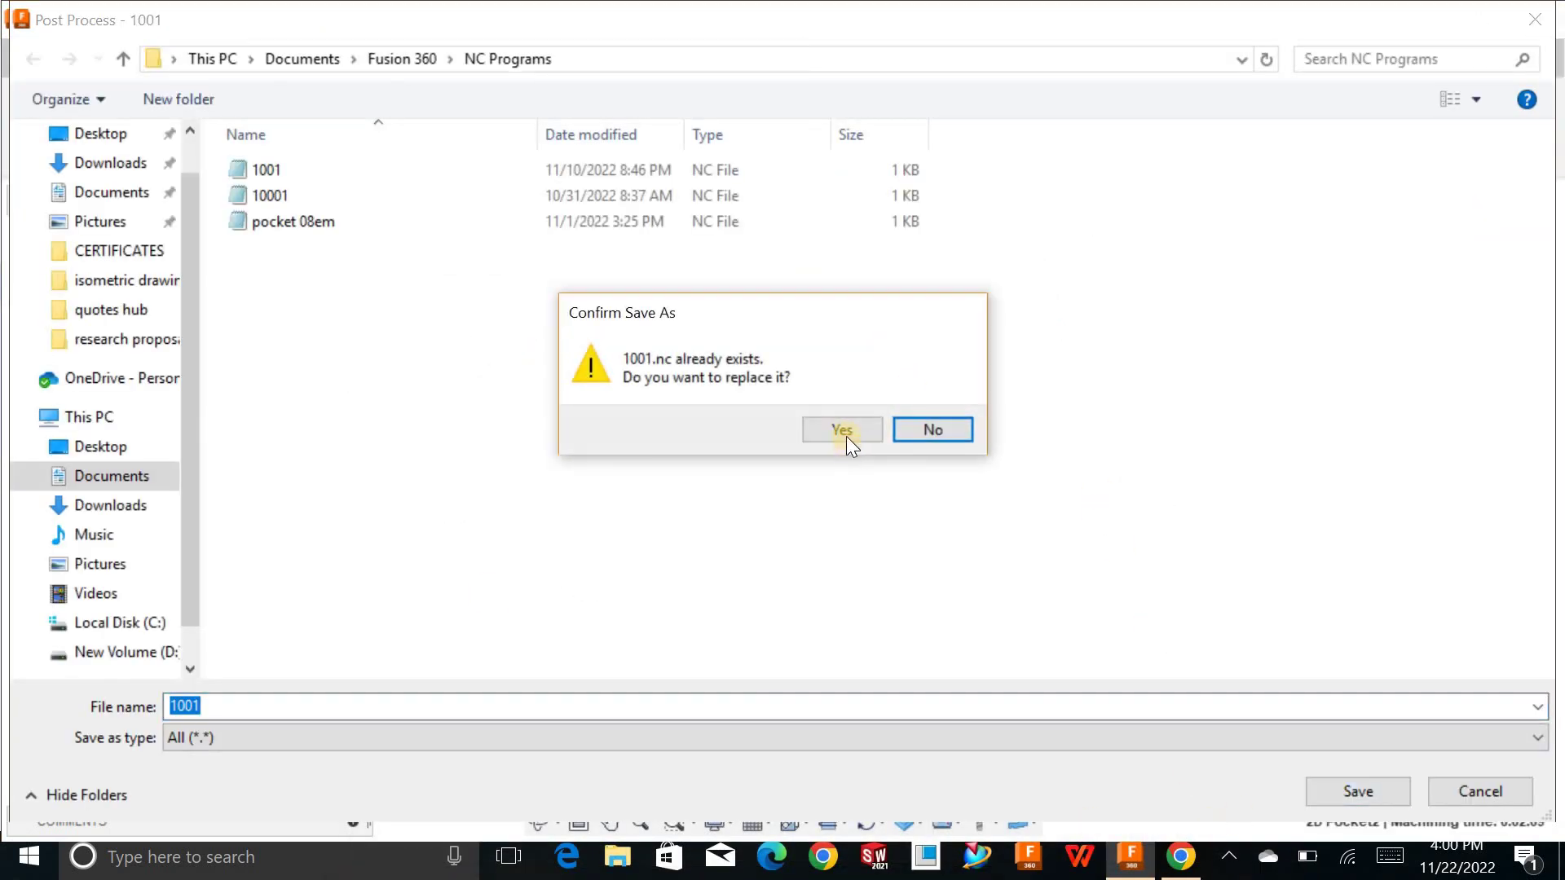
{"action": "left_click", "coordinate": [846, 437]}
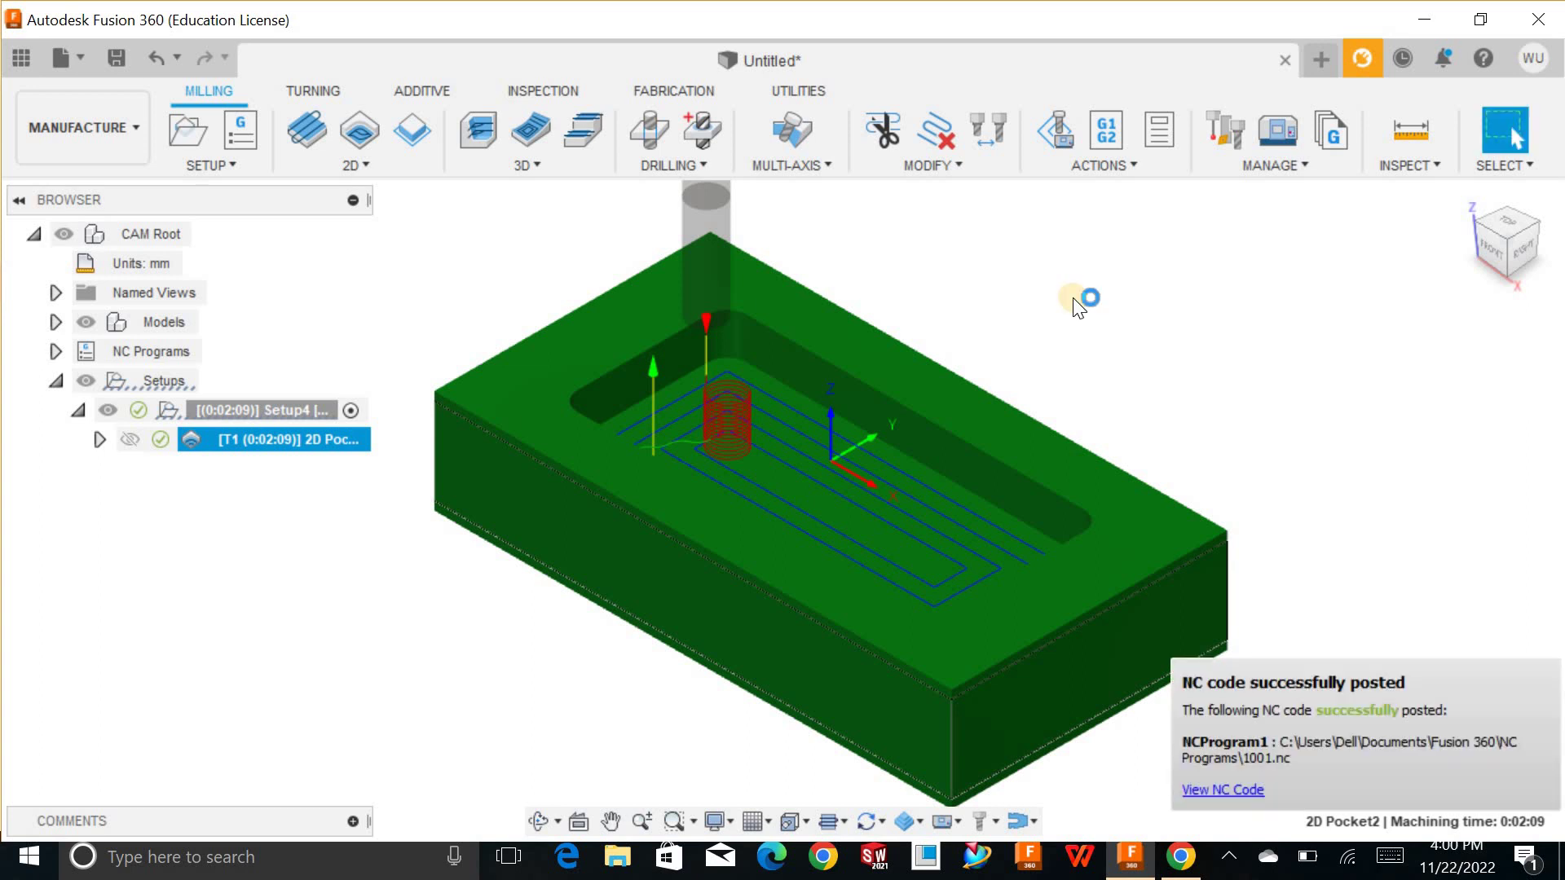
{"action": "left_click", "coordinate": [1223, 791]}
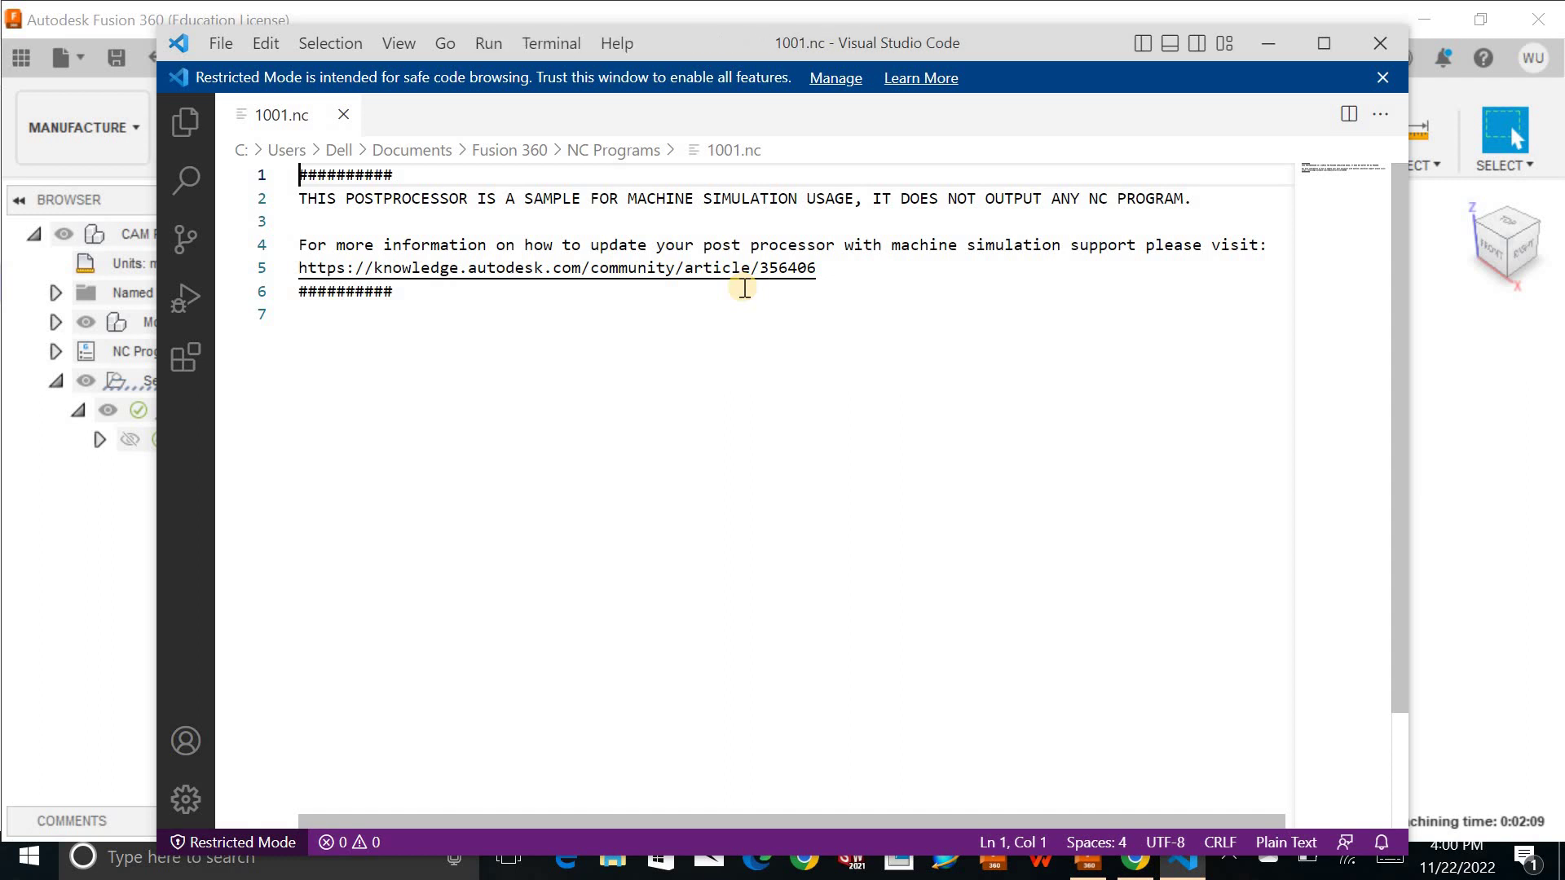
{"action": "left_click", "coordinate": [1380, 45]}
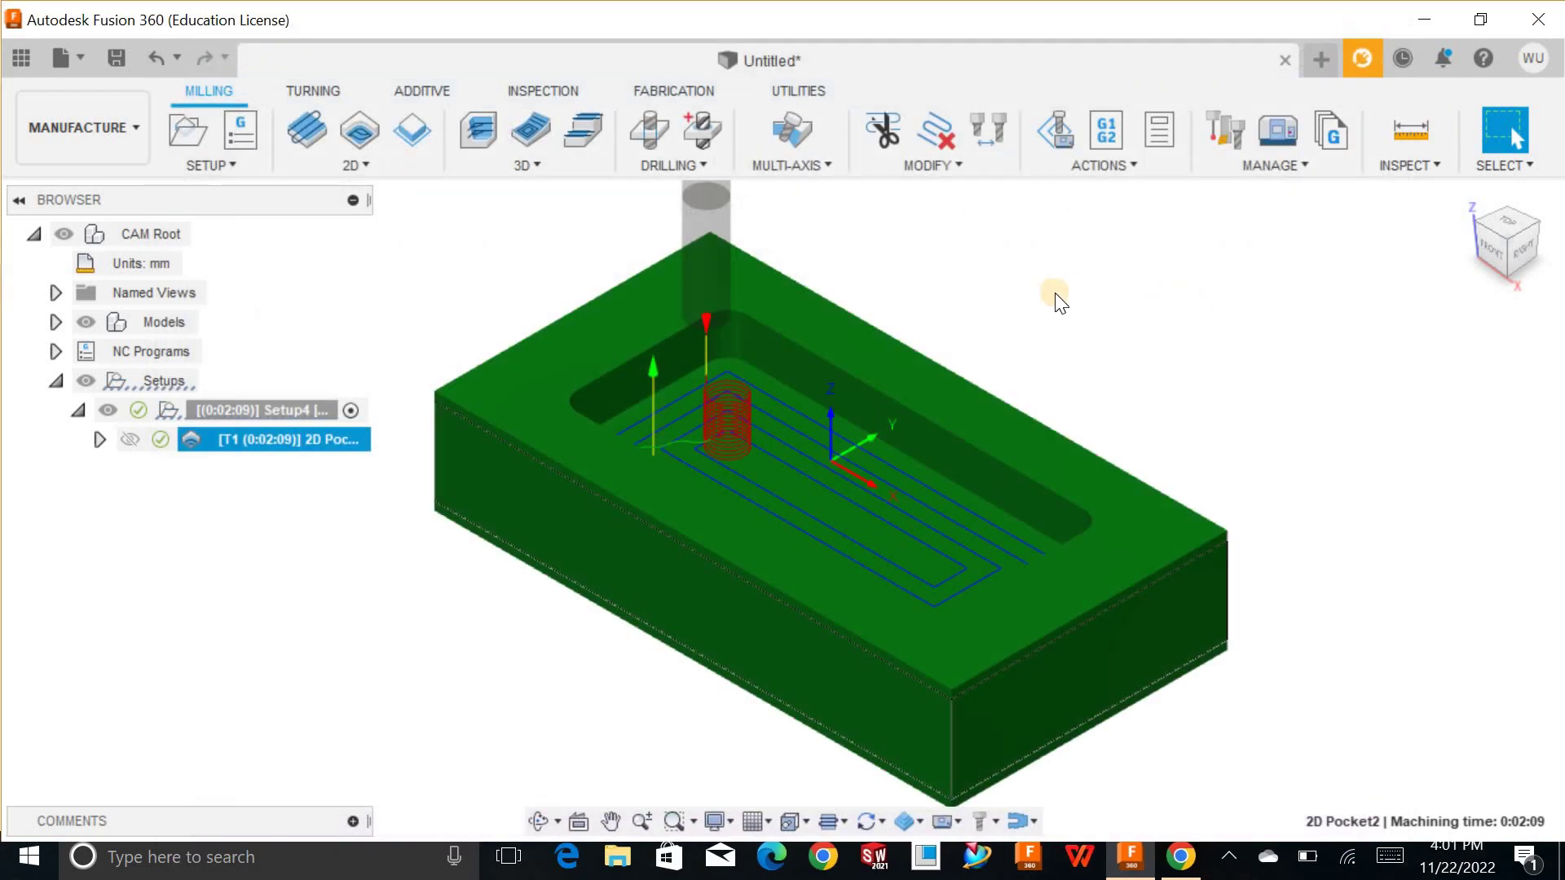
{"action": "mouse_move", "coordinate": [1094, 267]}
{"action": "left_mouse_down"}
{"action": "mouse_move", "coordinate": [1062, 290]}
{"action": "mouse_move", "coordinate": [1082, 261]}
{"action": "mouse_move", "coordinate": [1083, 292]}
{"action": "left_mouse_up"}
{"action": "key", "text": "Escape"}
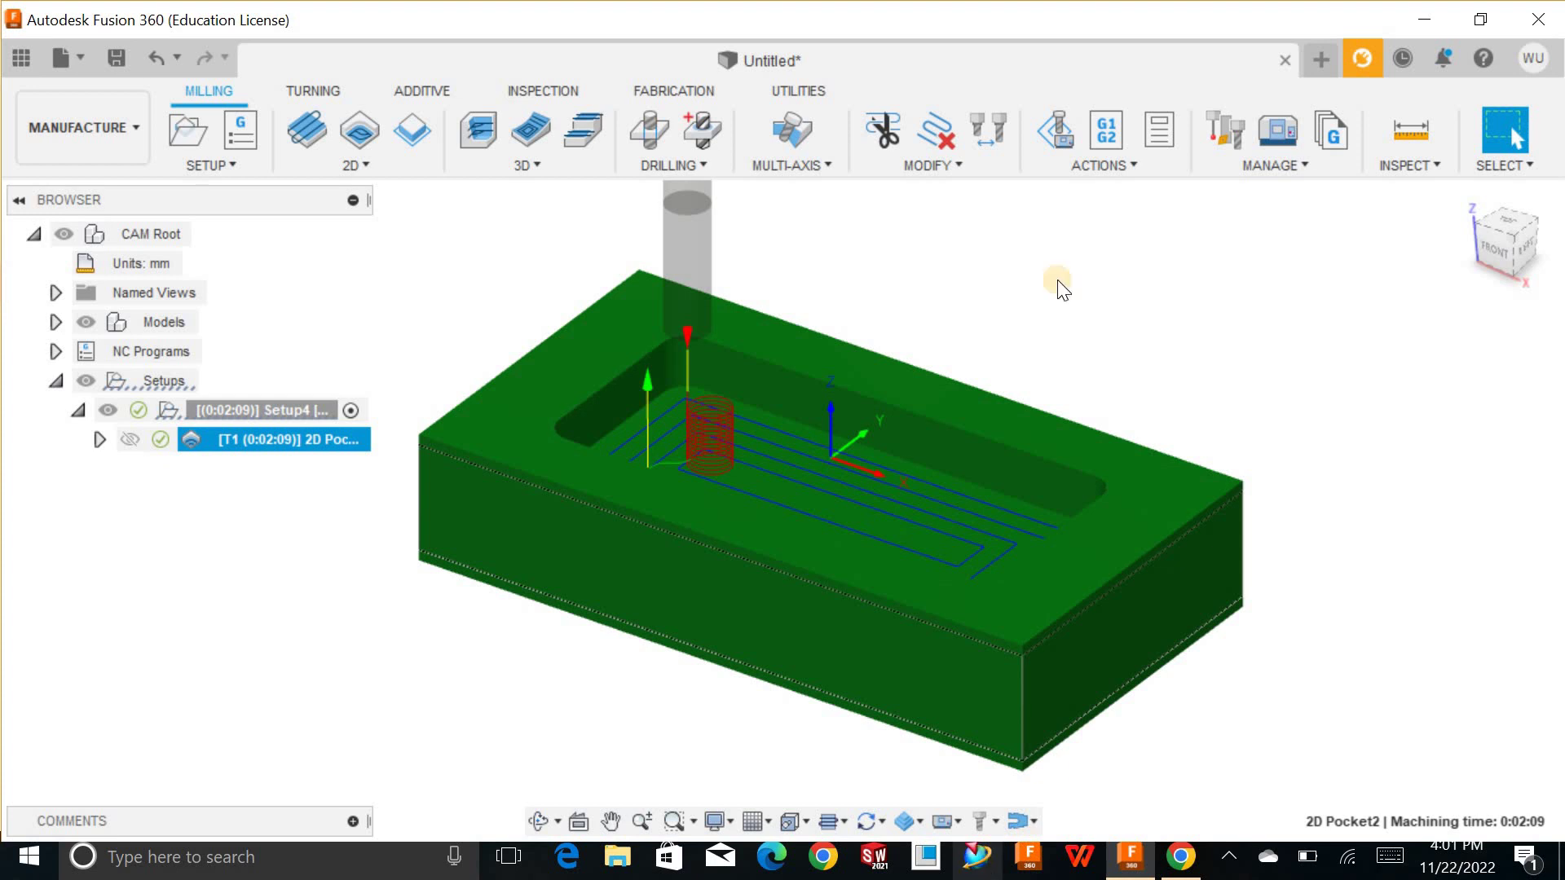
{"action": "middle_click_drag", "start_coordinate": [960, 256], "coordinate": [1038, 657], "text": "shift"}
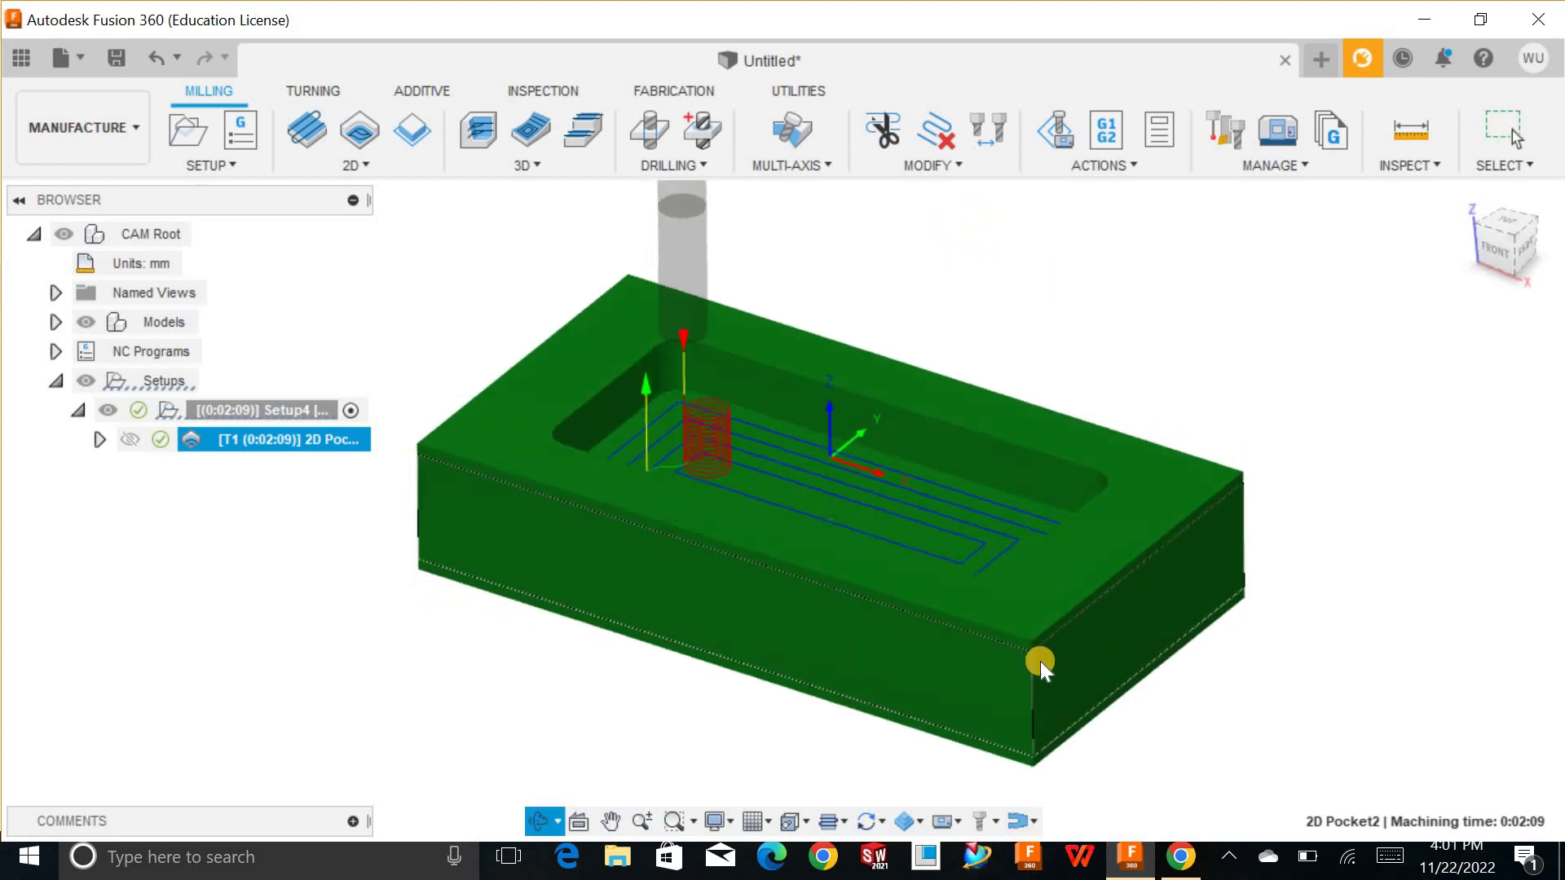
{"action": "middle_click_drag", "start_coordinate": [1079, 259], "coordinate": [479, 294], "text": "shift"}
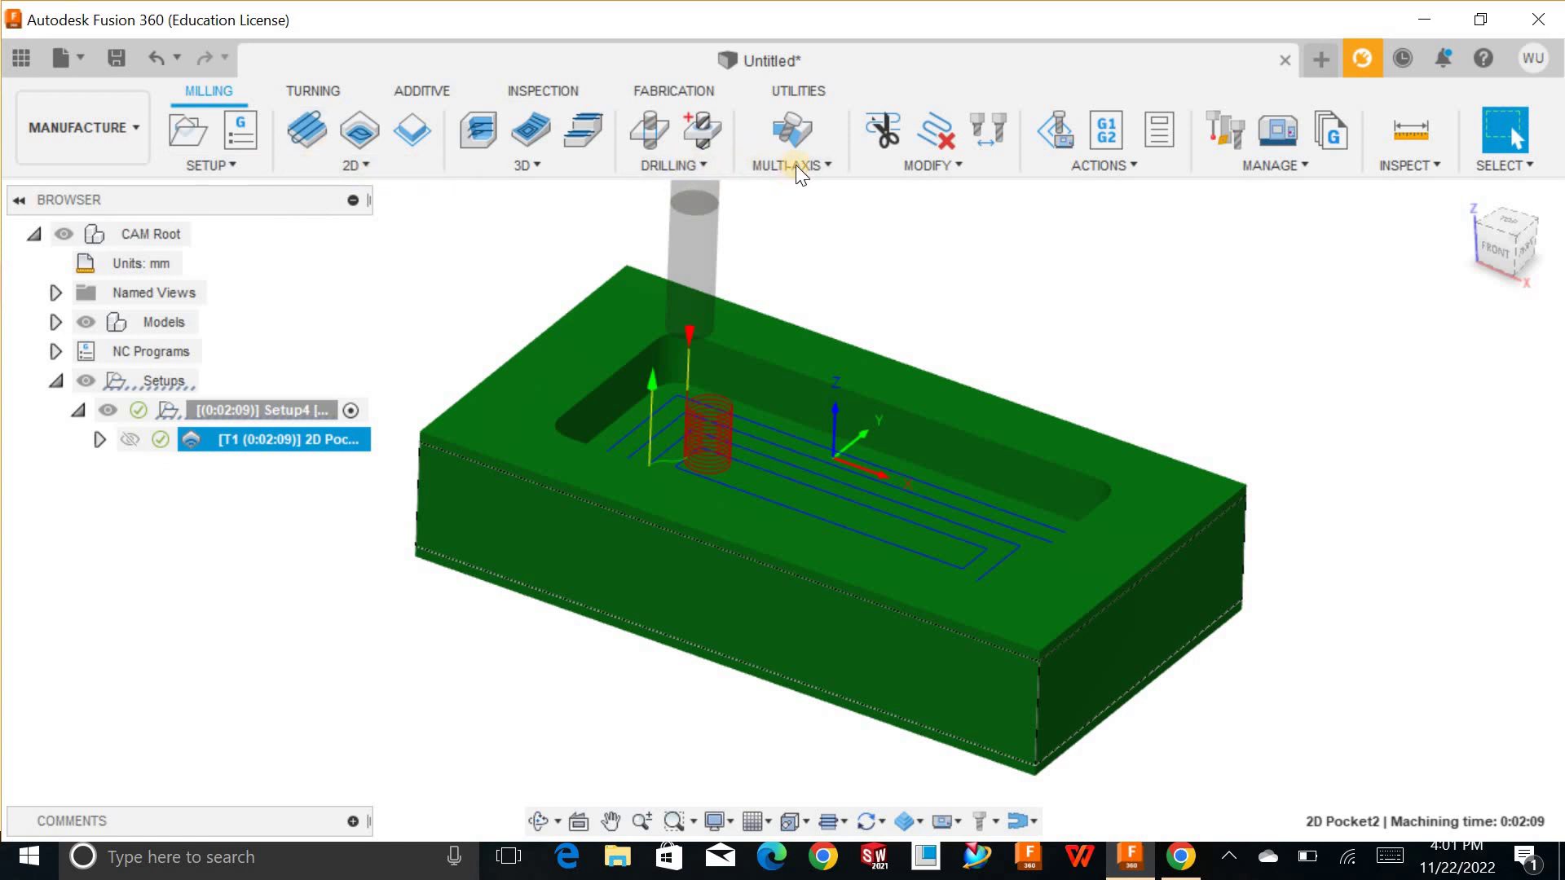
{"action": "left_click", "coordinate": [1087, 171]}
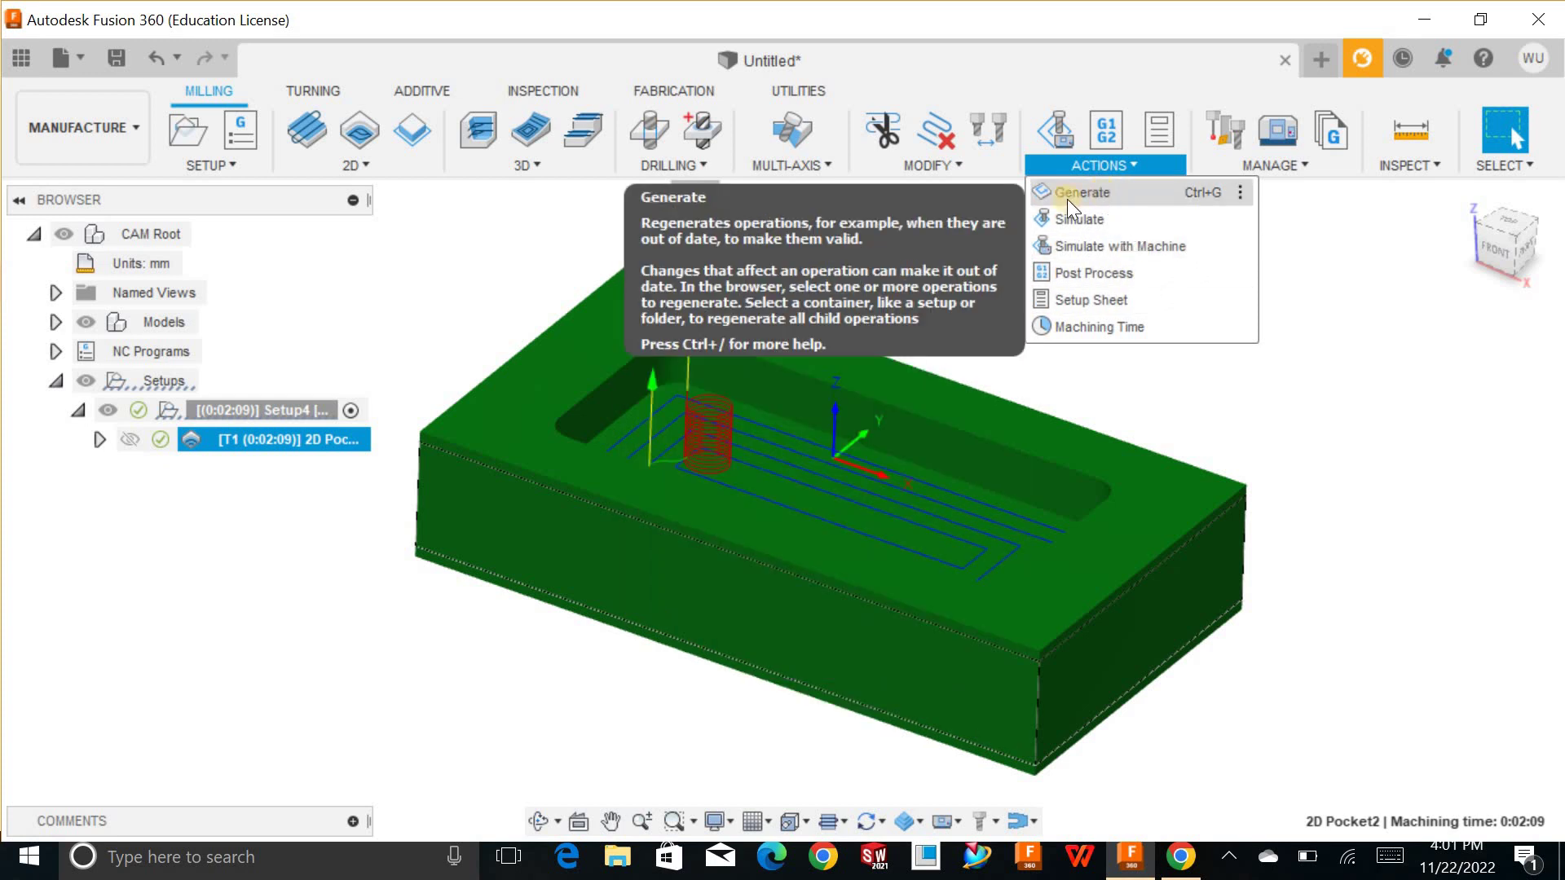
{"action": "left_click", "coordinate": [414, 192]}
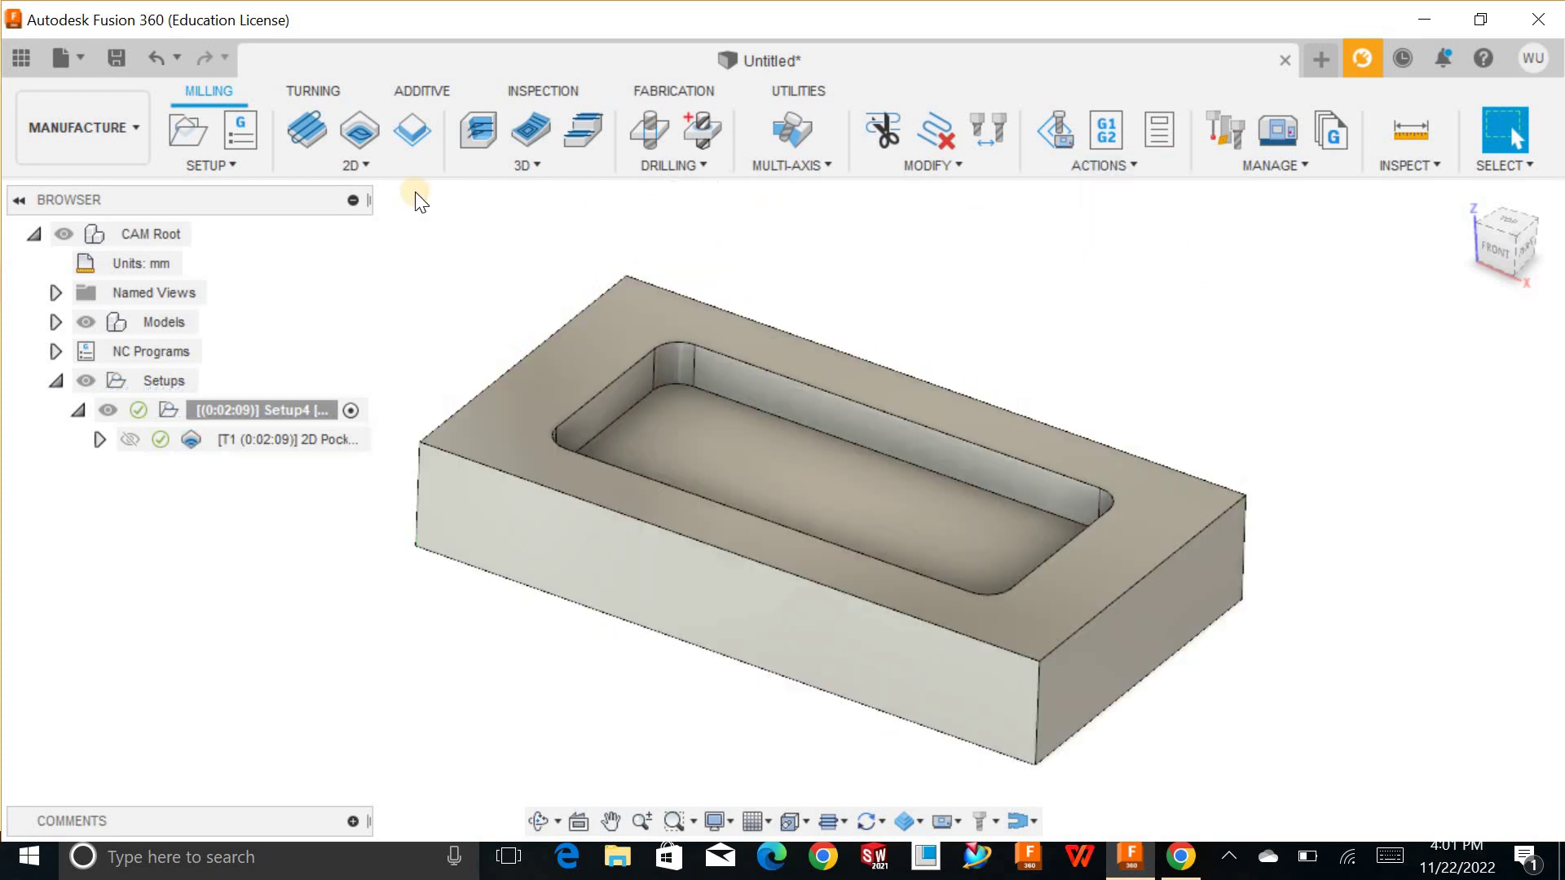
{"action": "left_click", "coordinate": [238, 135]}
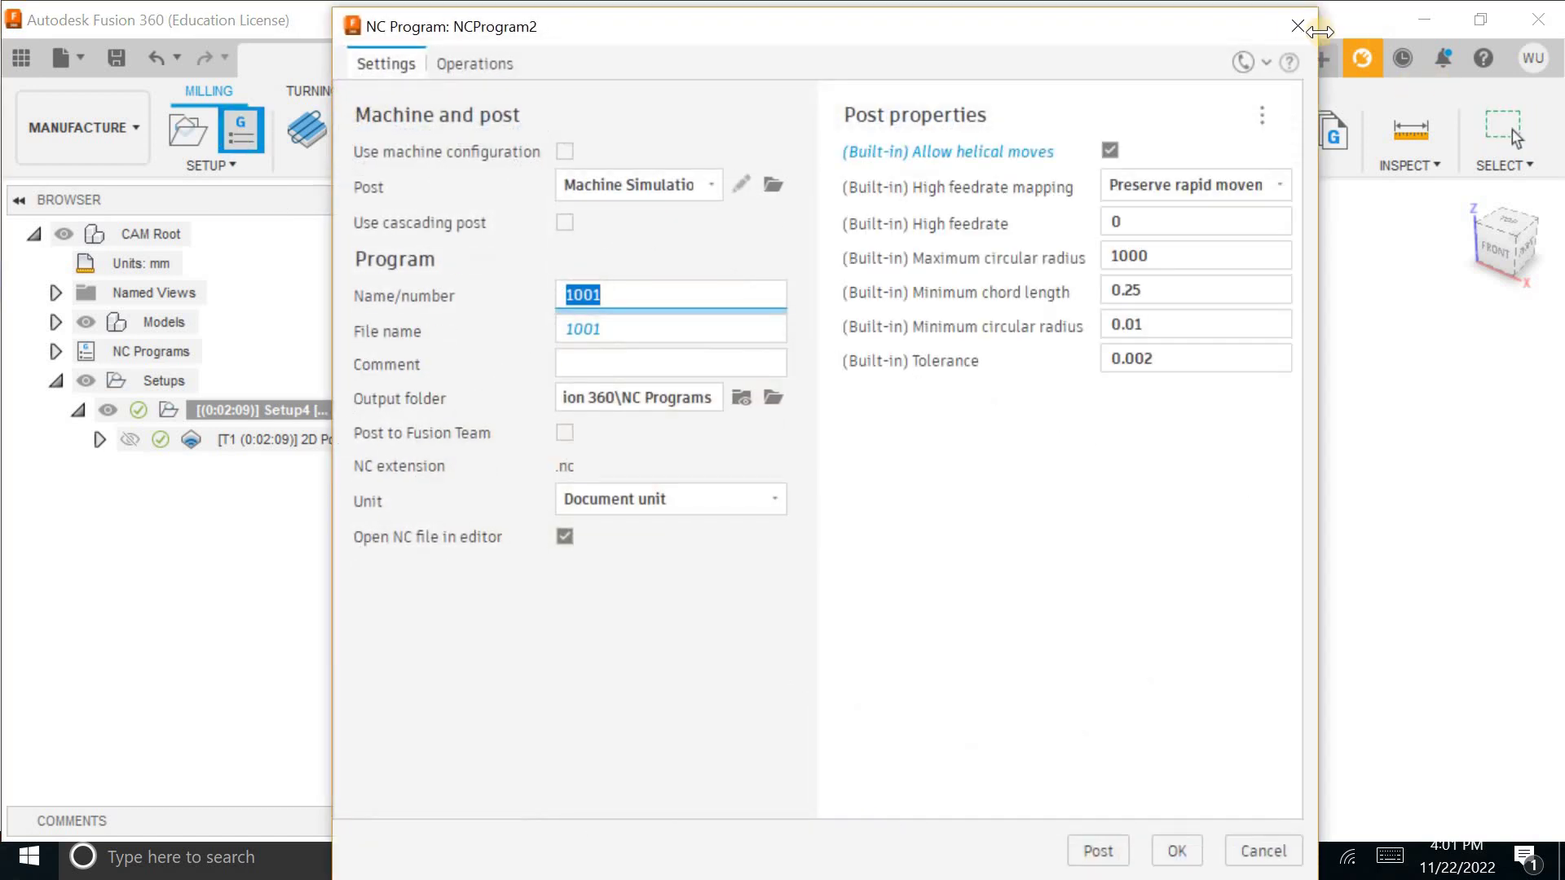
{"action": "left_click", "coordinate": [1294, 33]}
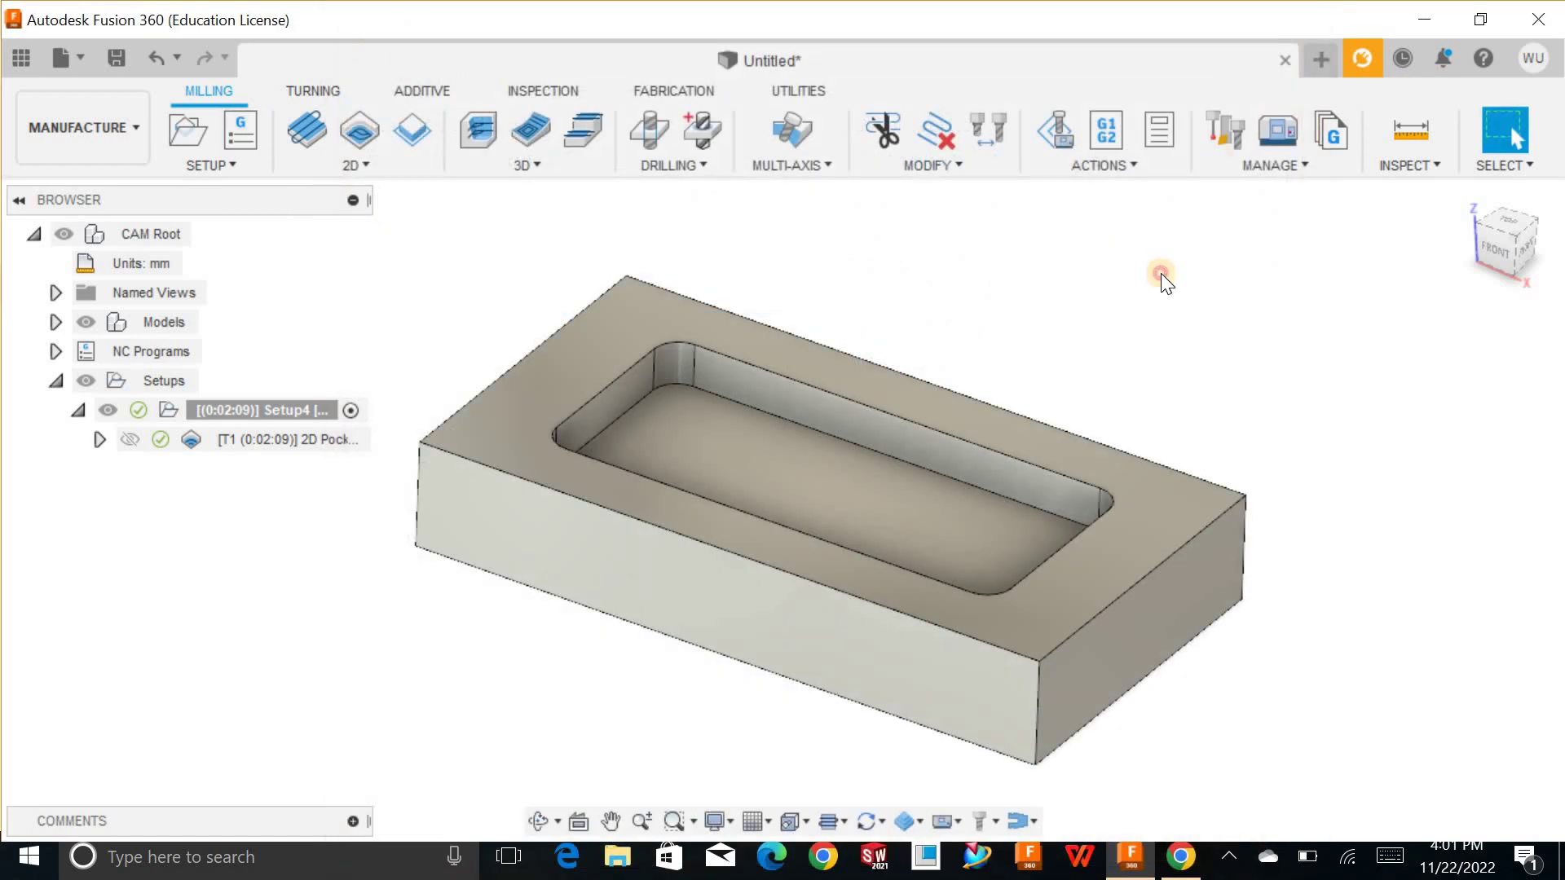
{"action": "middle_click_drag", "start_coordinate": [1128, 261], "coordinate": [1119, 299], "text": "shift"}
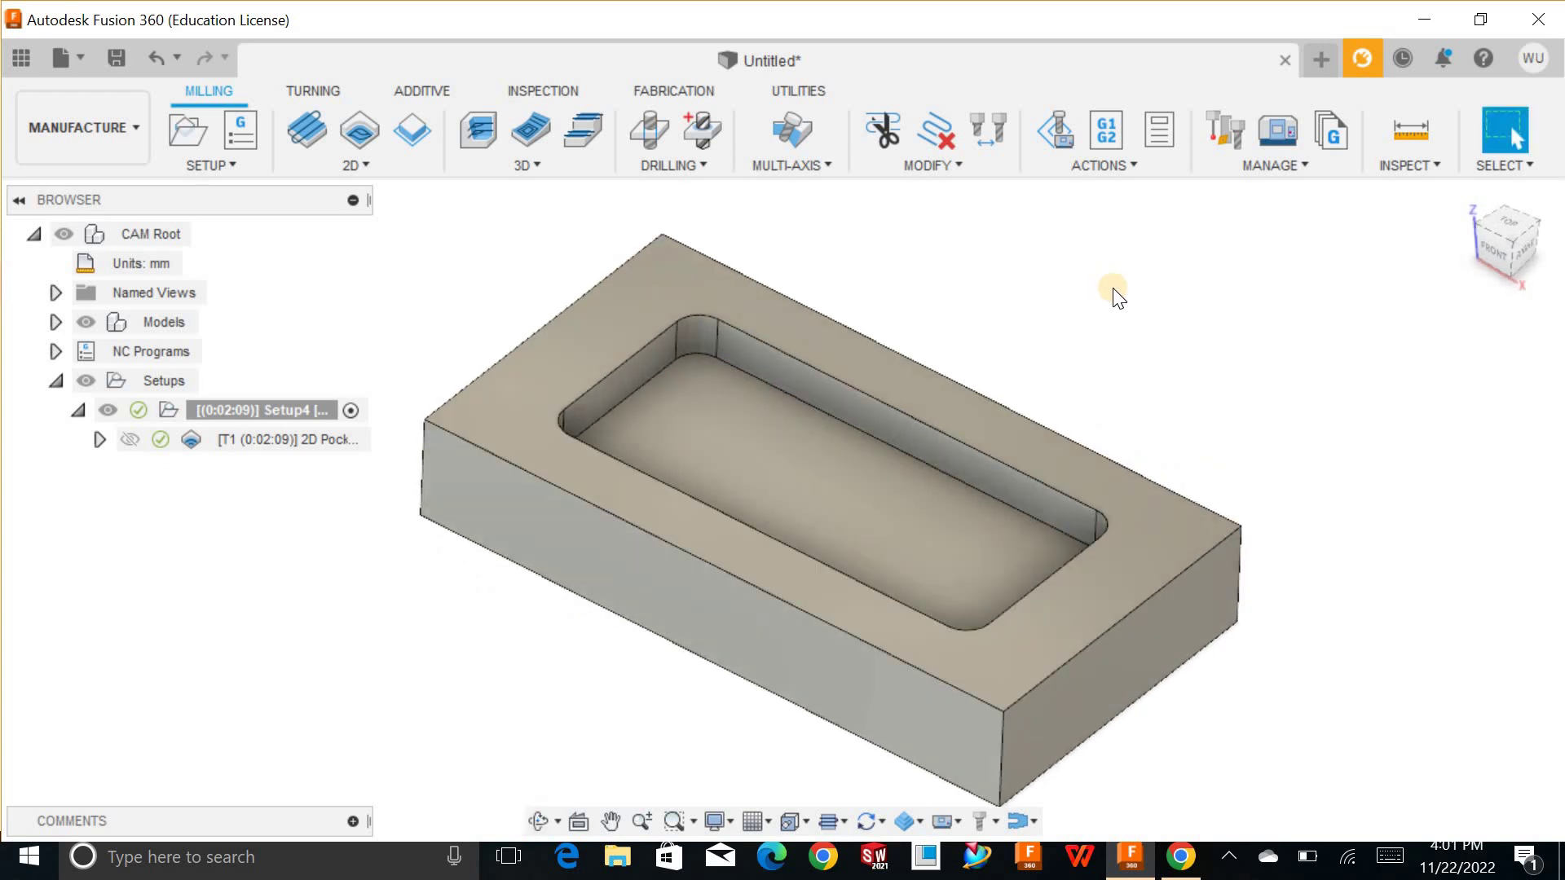